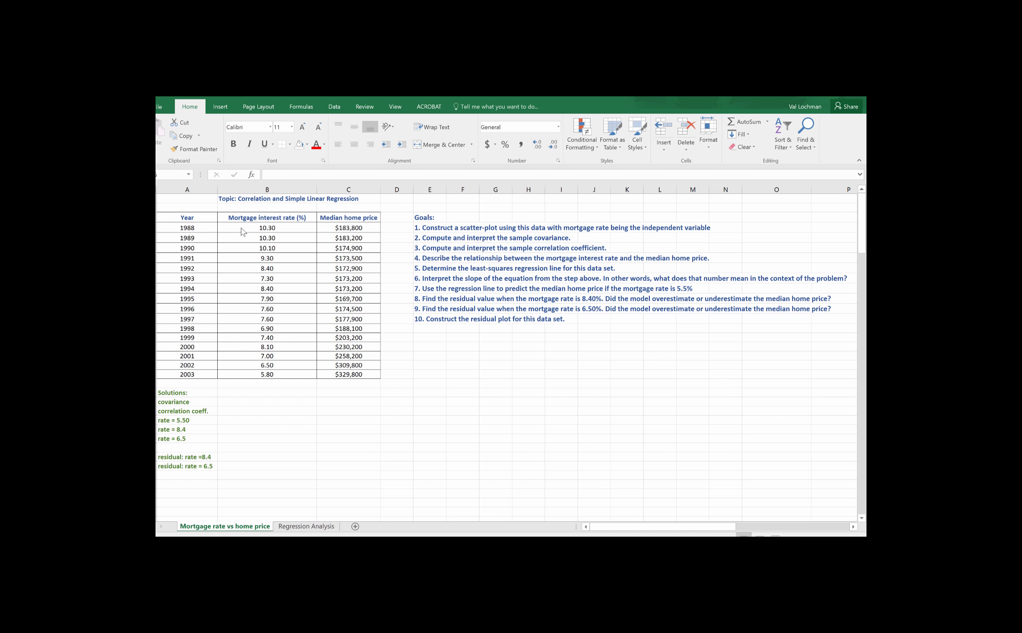
{"action": "left_click", "coordinate": [248, 227]}
{"action": "mouse_move", "coordinate": [247, 226]}
{"action": "left_mouse_down"}
{"action": "mouse_move", "coordinate": [305, 266]}
{"action": "mouse_move", "coordinate": [325, 374]}
{"action": "left_mouse_up"}
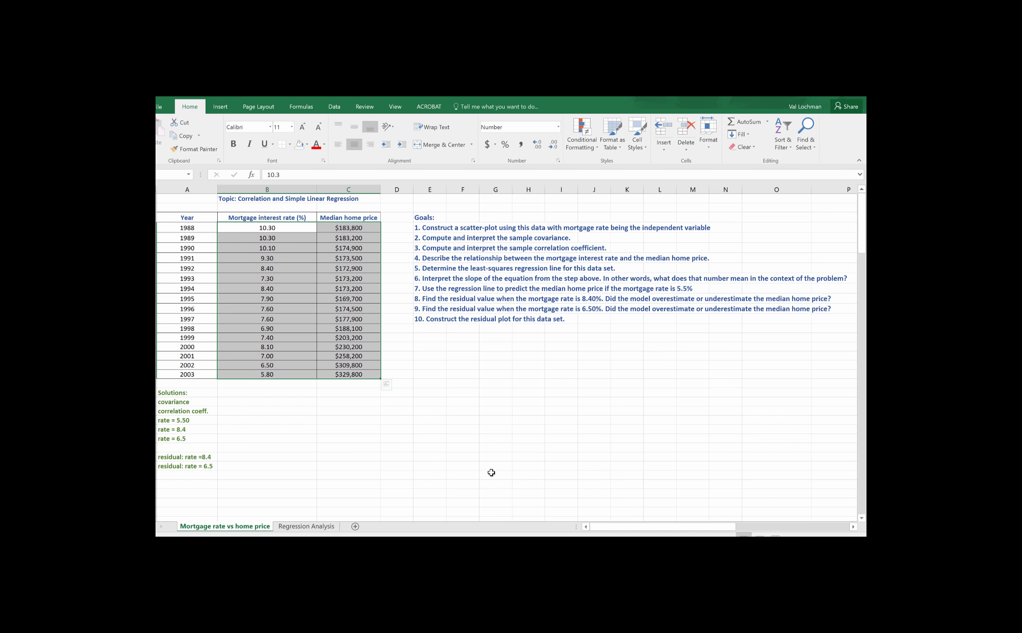
{"action": "left_click", "coordinate": [436, 393]}
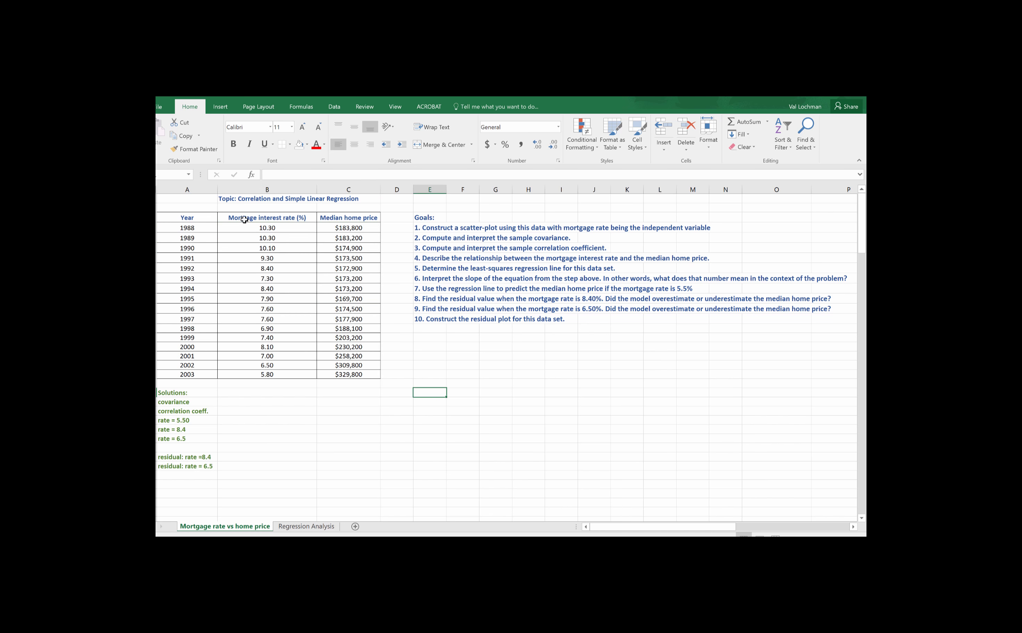
Step: Insert a markers-only scatter chart from the mortgage interest rate and median home price columns, including their headers
{"action": "left_click_drag", "start_coordinate": [243, 219], "coordinate": [347, 374]}
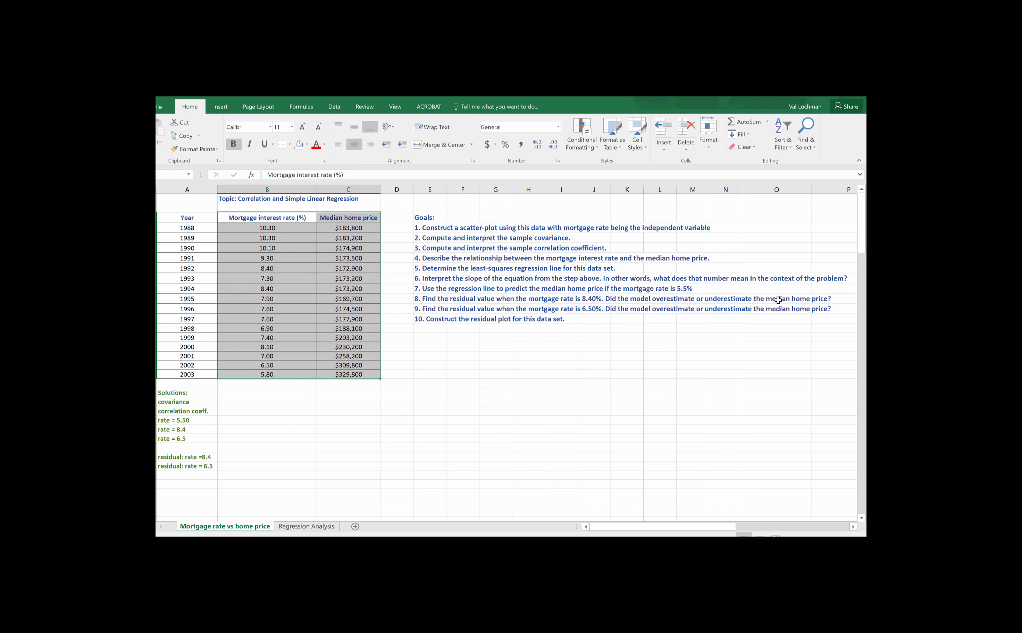
{"action": "left_click", "coordinate": [219, 109]}
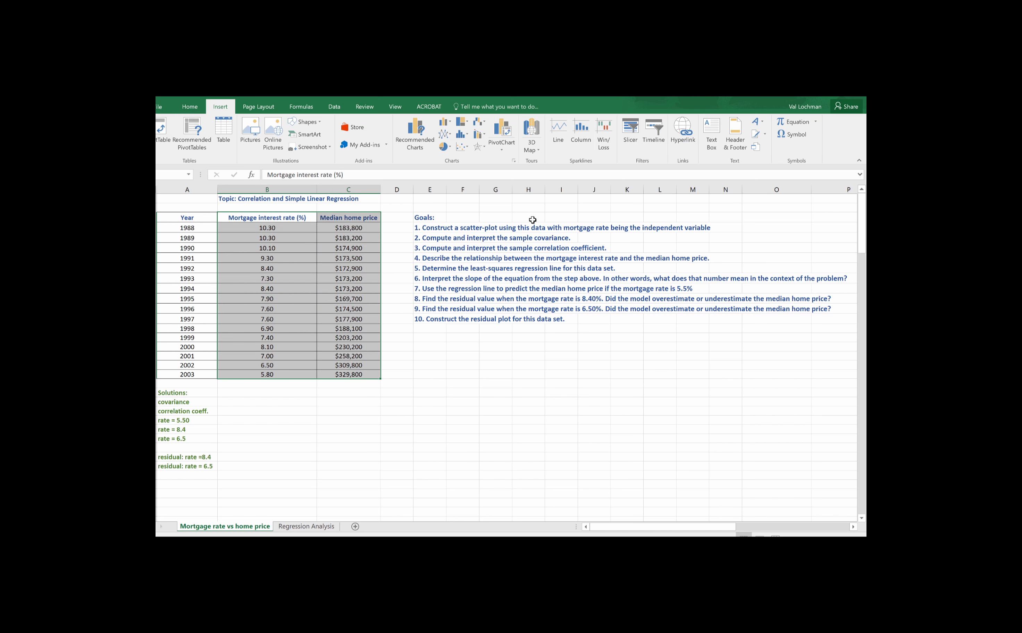
{"action": "left_click", "coordinate": [462, 147]}
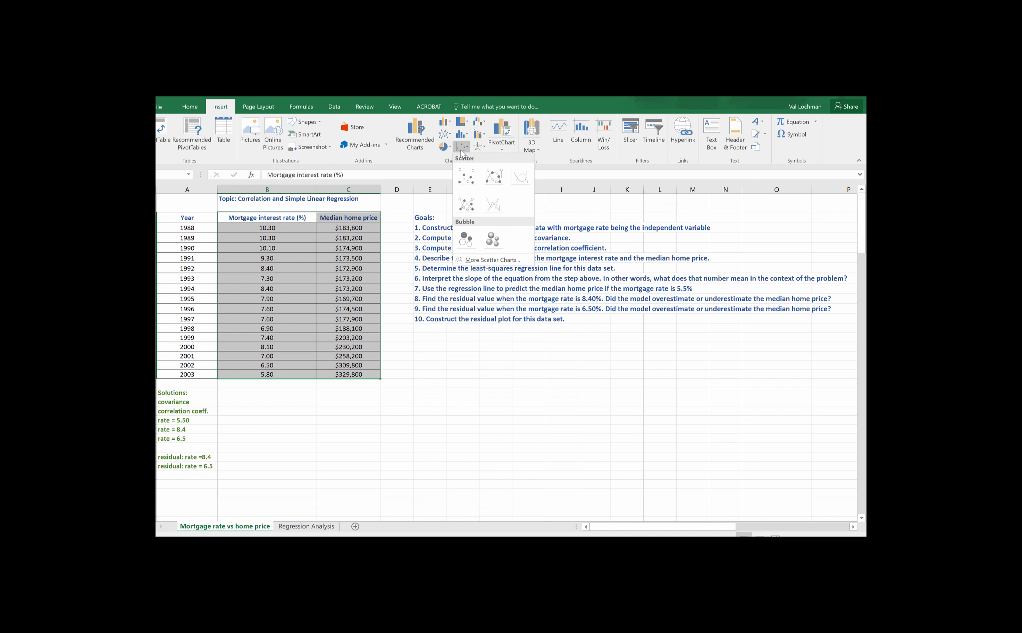
{"action": "left_click", "coordinate": [463, 176]}
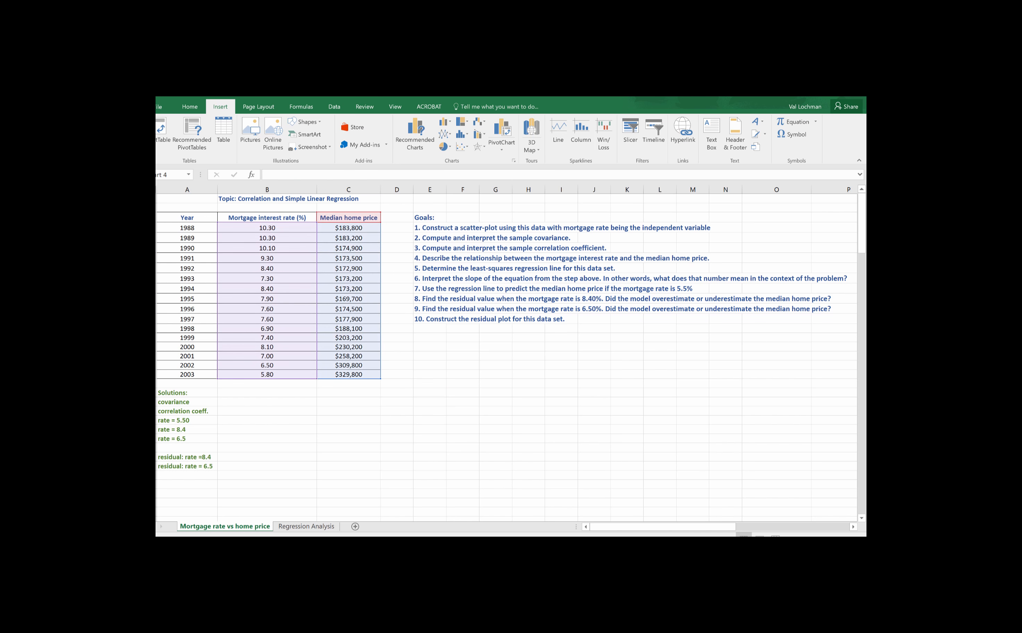
Step: Place the scatter chart below the Goals list, enlarged and shifted sideways so the columns beside the solutions stay free
{"action": "left_click_drag", "start_coordinate": [569, 299], "coordinate": [584, 341]}
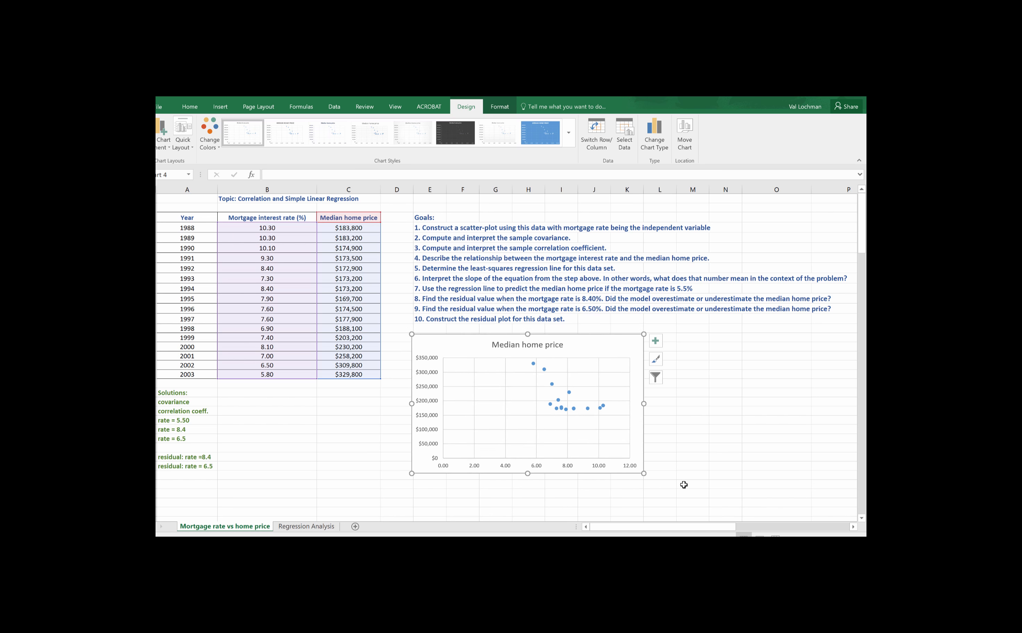
{"action": "left_click_drag", "start_coordinate": [649, 478], "coordinate": [818, 499]}
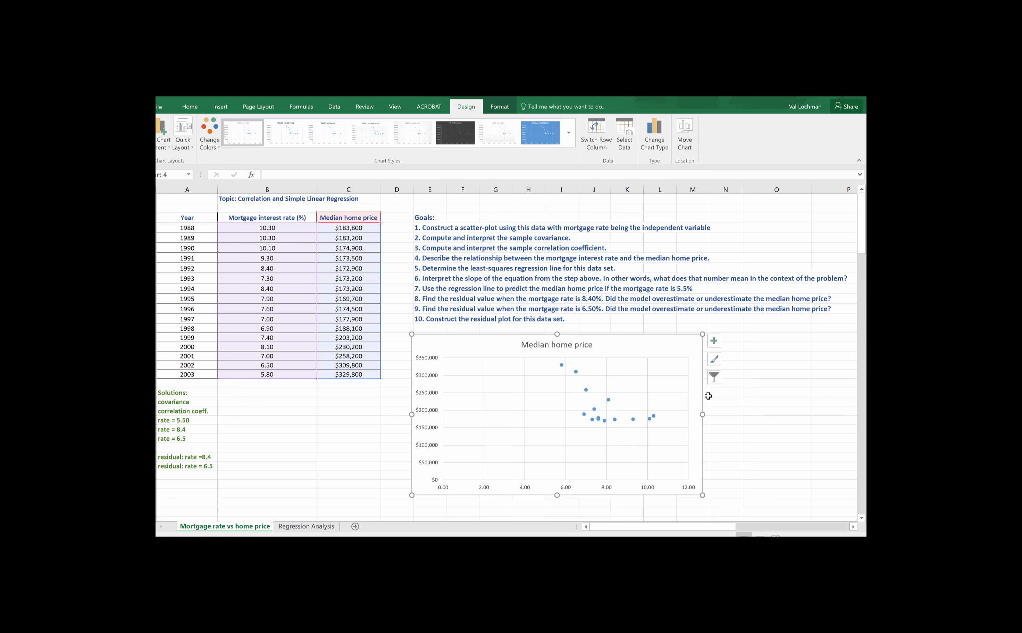
{"action": "scroll", "coordinate": [704, 392], "scroll_direction": "down", "scroll_amount": 1}
{"action": "scroll", "coordinate": [703, 392], "scroll_direction": "up", "scroll_amount": 1}
{"action": "left_click", "coordinate": [674, 407]}
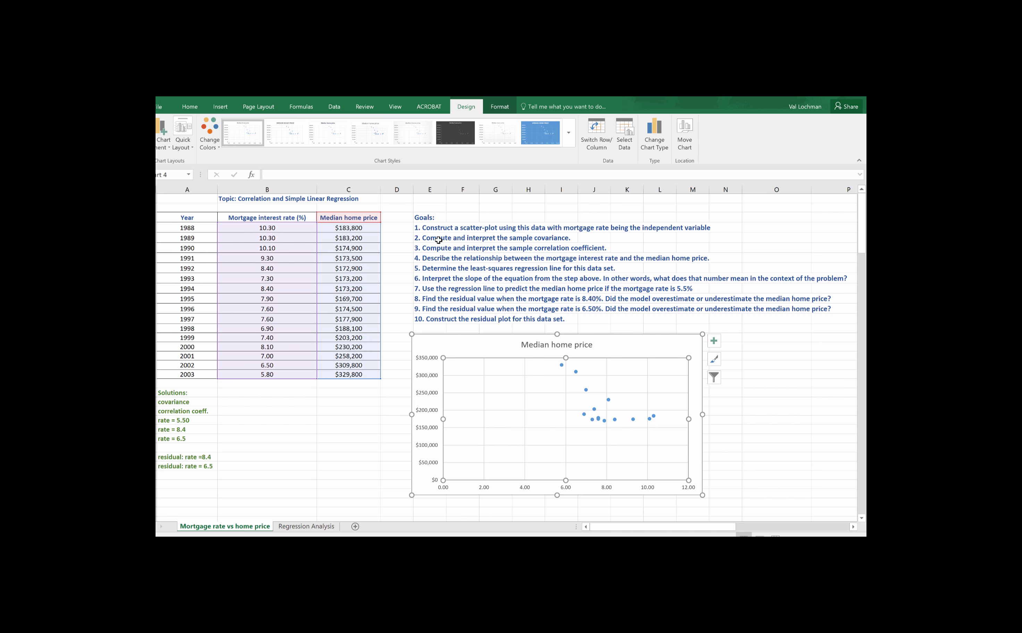
{"action": "left_click_drag", "start_coordinate": [480, 348], "coordinate": [580, 347]}
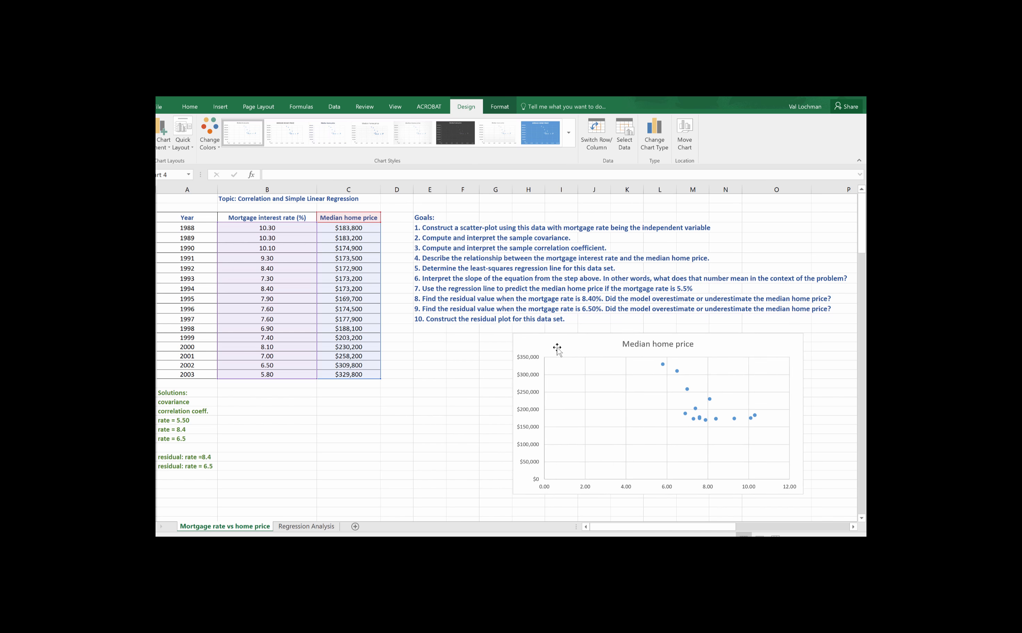
Step: Compute the sample covariance beside the covariance label with COVARIANCE.S over B4:B19 and C4:C19
{"action": "left_click", "coordinate": [233, 403]}
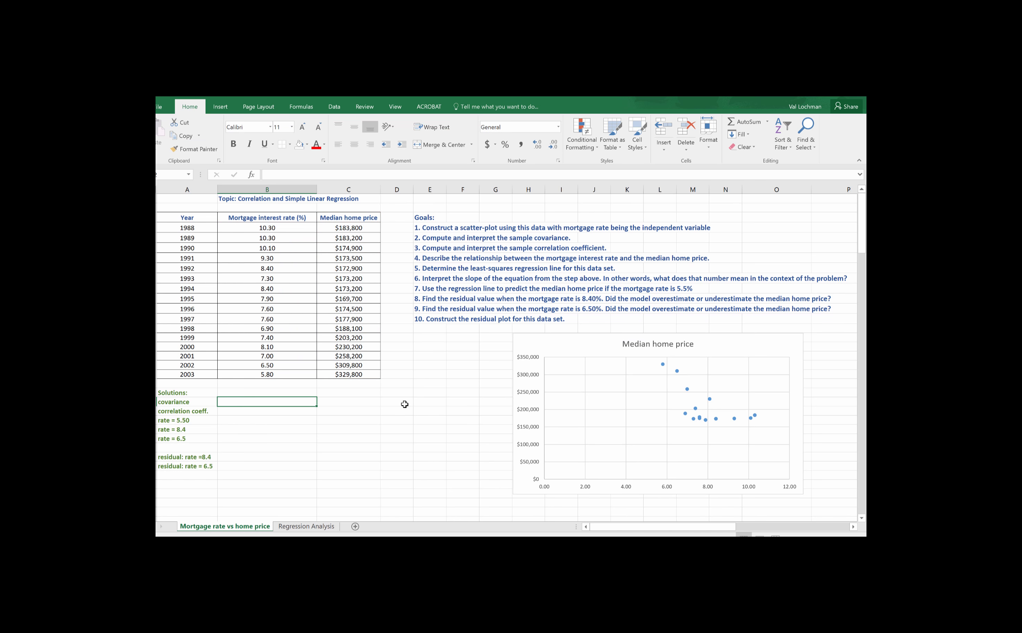
{"action": "type", "text": "="}
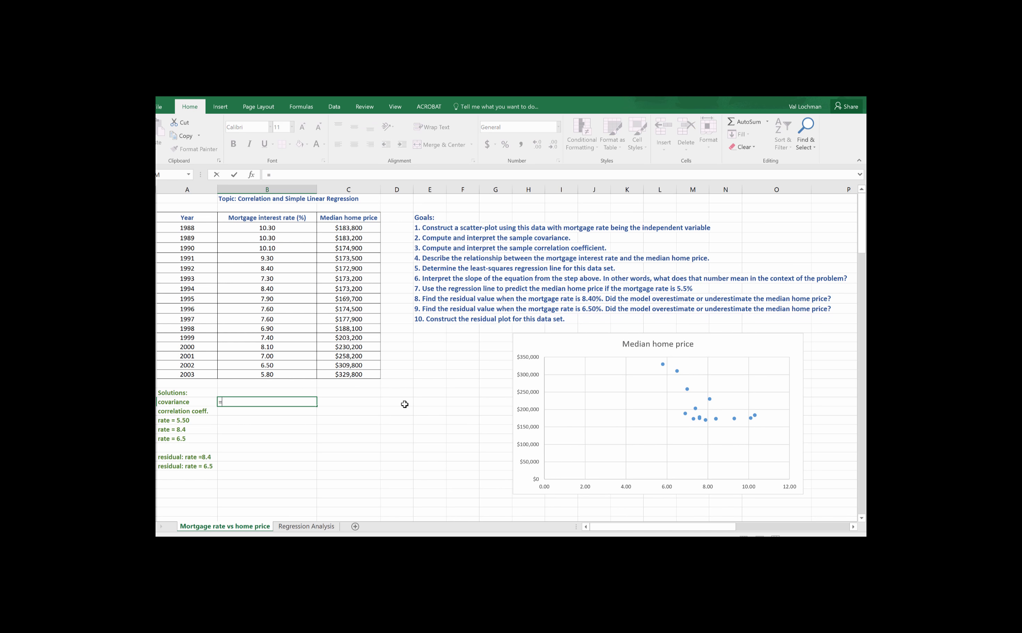
{"action": "type", "text": "cova"}
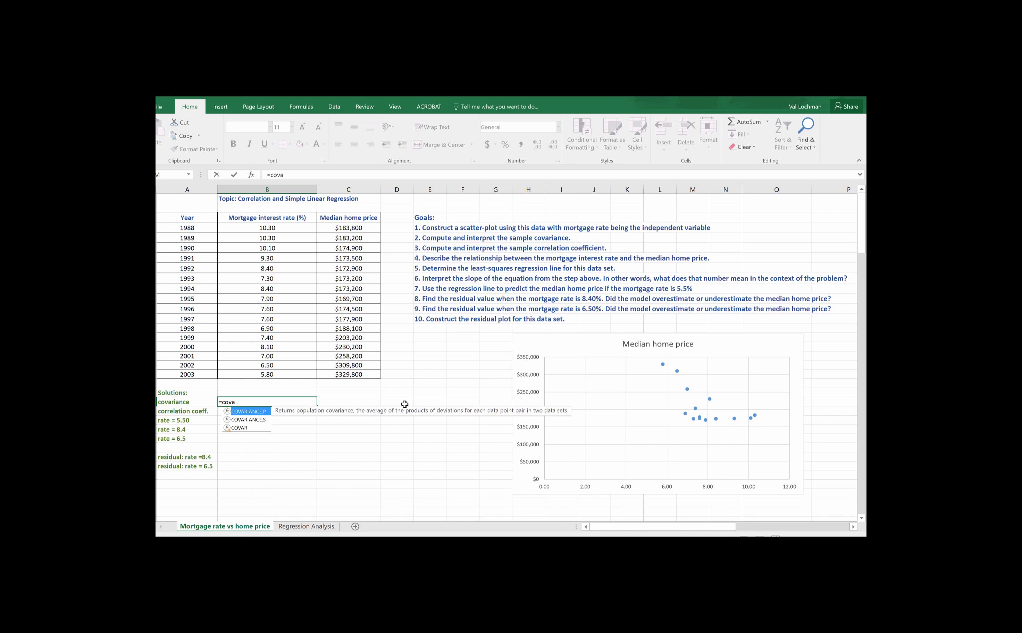
{"action": "type", "text": "riance."}
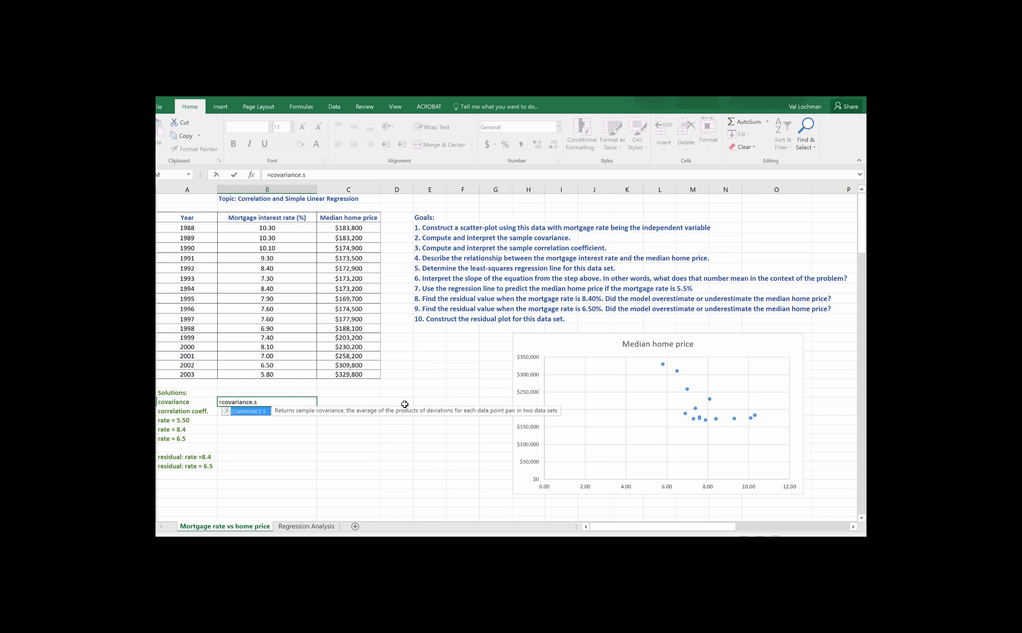
{"action": "type", "text": "s("}
{"action": "left_click_drag", "start_coordinate": [267, 228], "coordinate": [268, 373]}
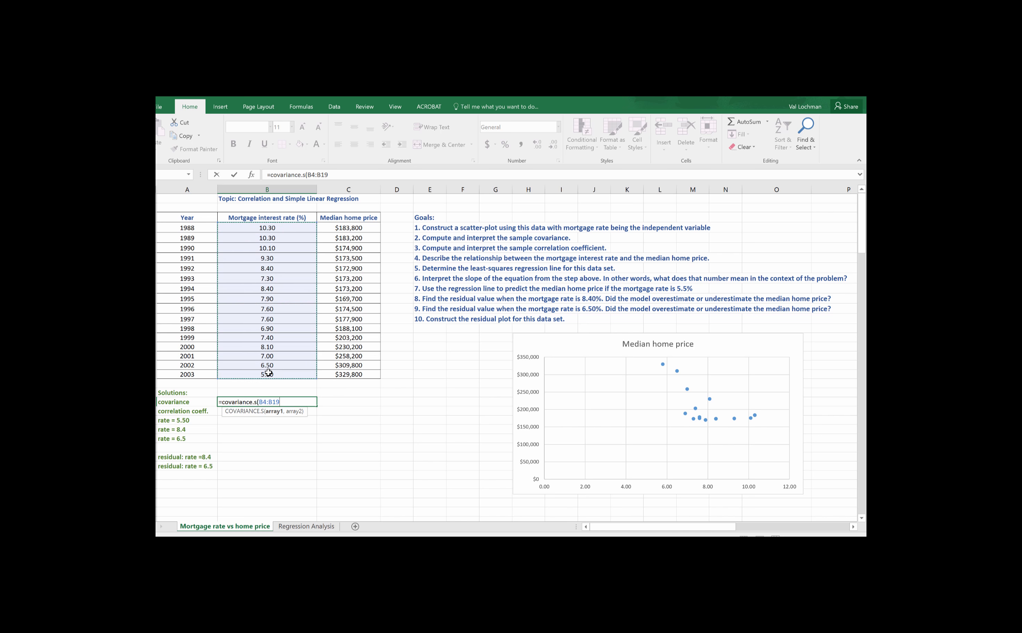
{"action": "type", "text": ","}
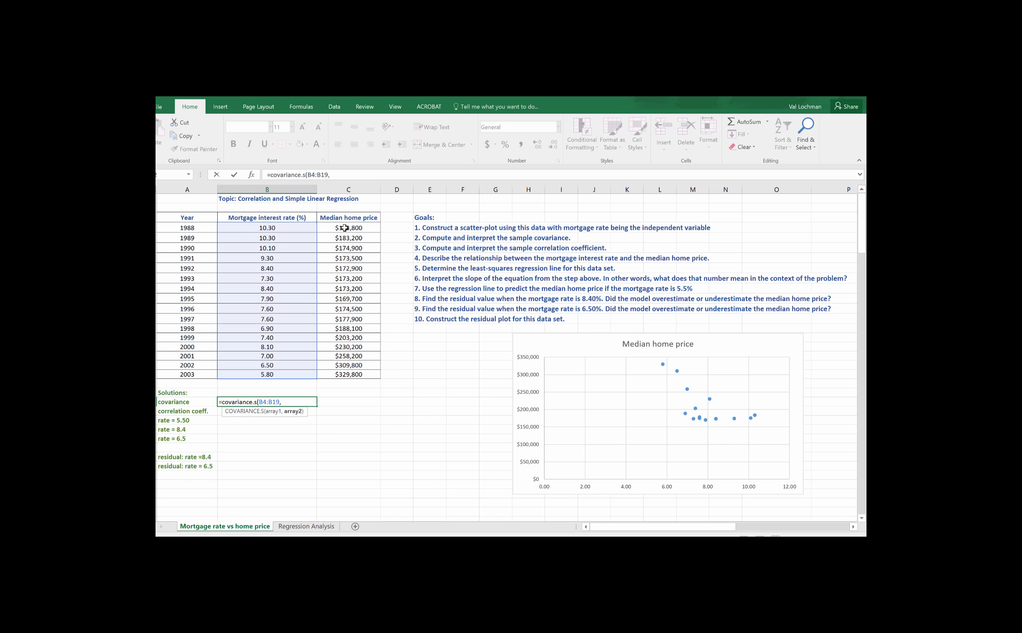
{"action": "left_click_drag", "start_coordinate": [345, 228], "coordinate": [345, 374]}
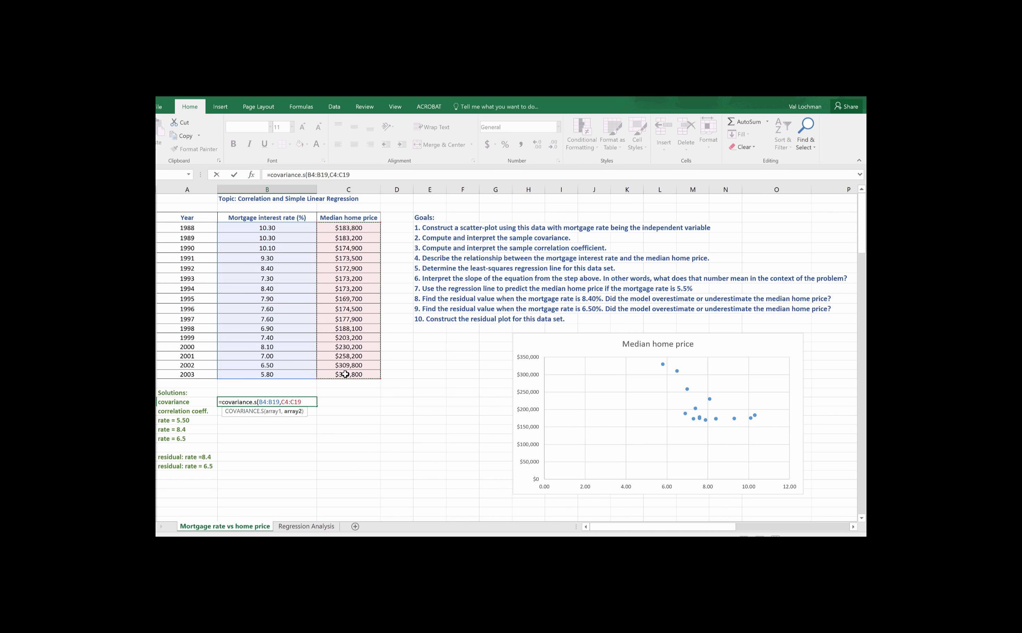
{"action": "key", "text": "Return"}
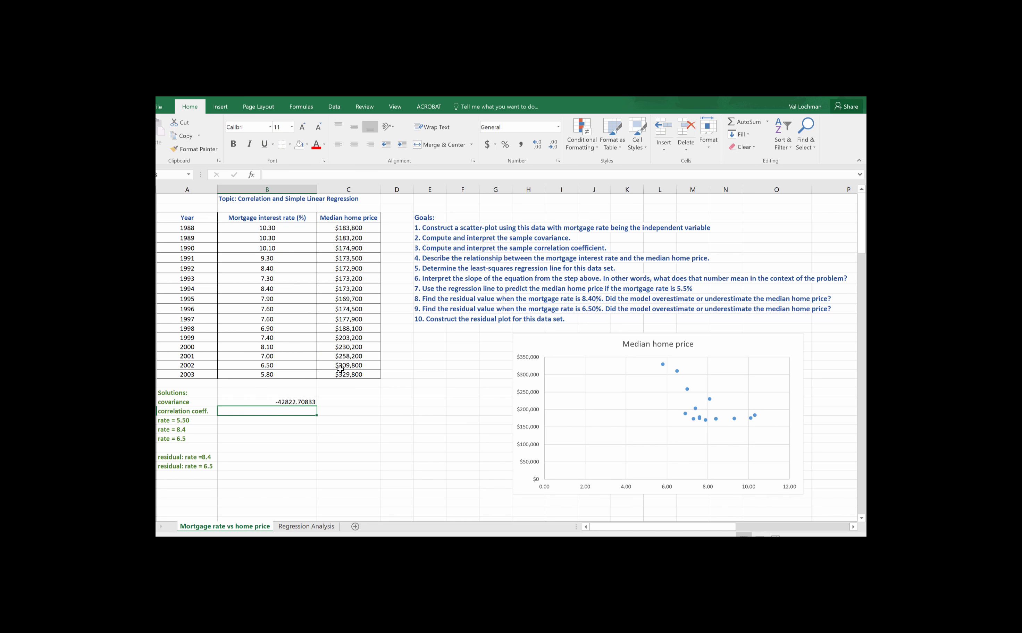
Step: Add the heading "Interpretation:" in column C on the Solutions row
{"action": "left_click", "coordinate": [357, 393]}
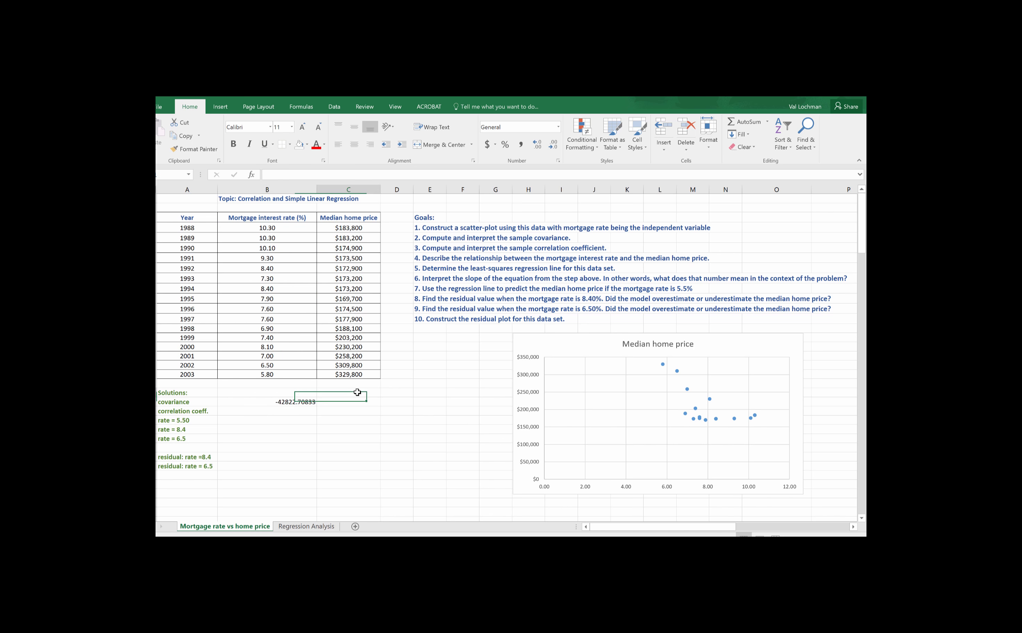
{"action": "type", "text": "Inter"}
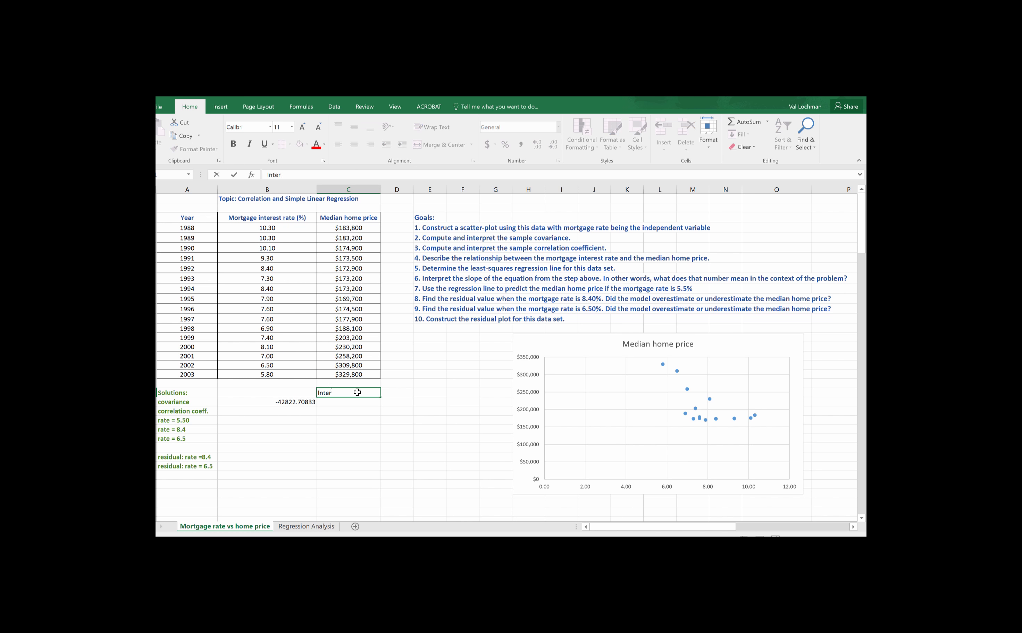
{"action": "type", "text": "pretation:"}
{"action": "key", "text": "Return"}
Step: Enter "Negative relationship" as the interpretation of the covariance
{"action": "type", "text": "Nega"}
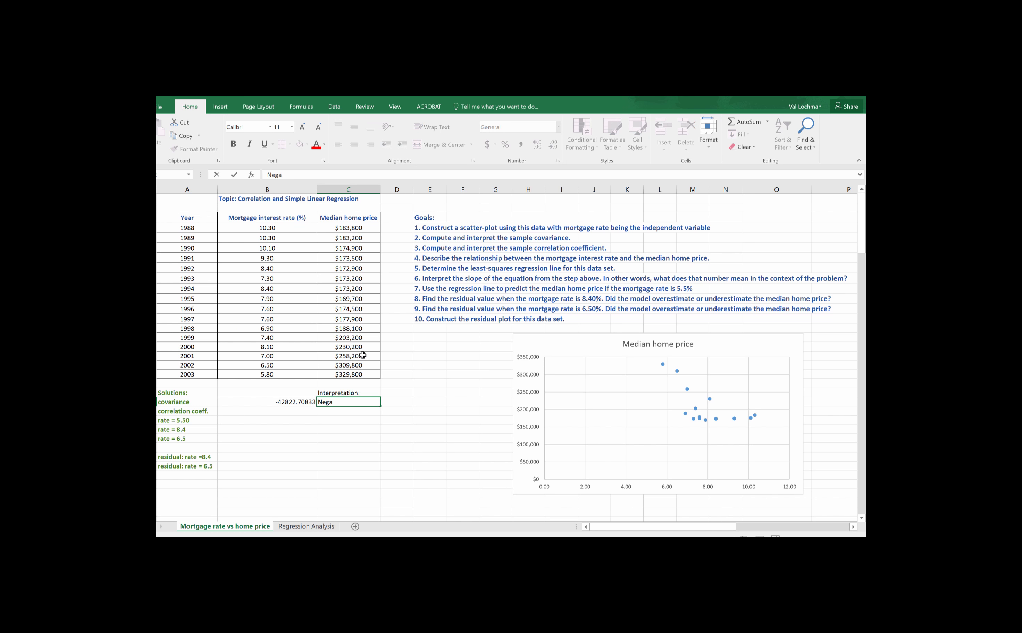
{"action": "type", "text": "tive relationship"}
{"action": "key", "text": "Return"}
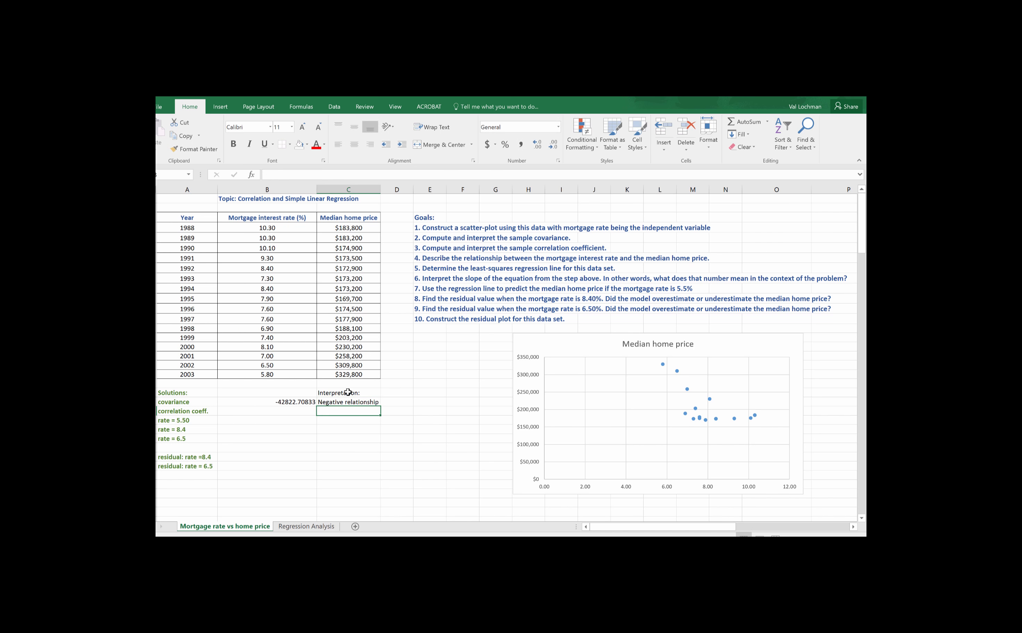
{"action": "left_click", "coordinate": [305, 403]}
{"action": "left_click", "coordinate": [358, 404]}
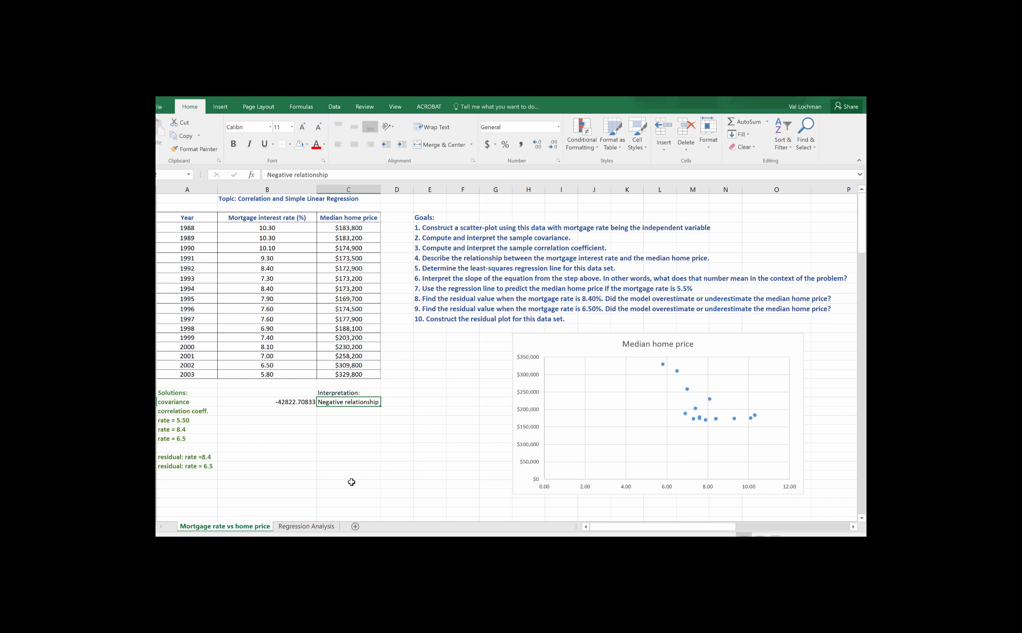
Step: Compute the correlation coefficient beside its label with CORREL over B4:B19 and C4:C19
{"action": "left_click", "coordinate": [200, 412]}
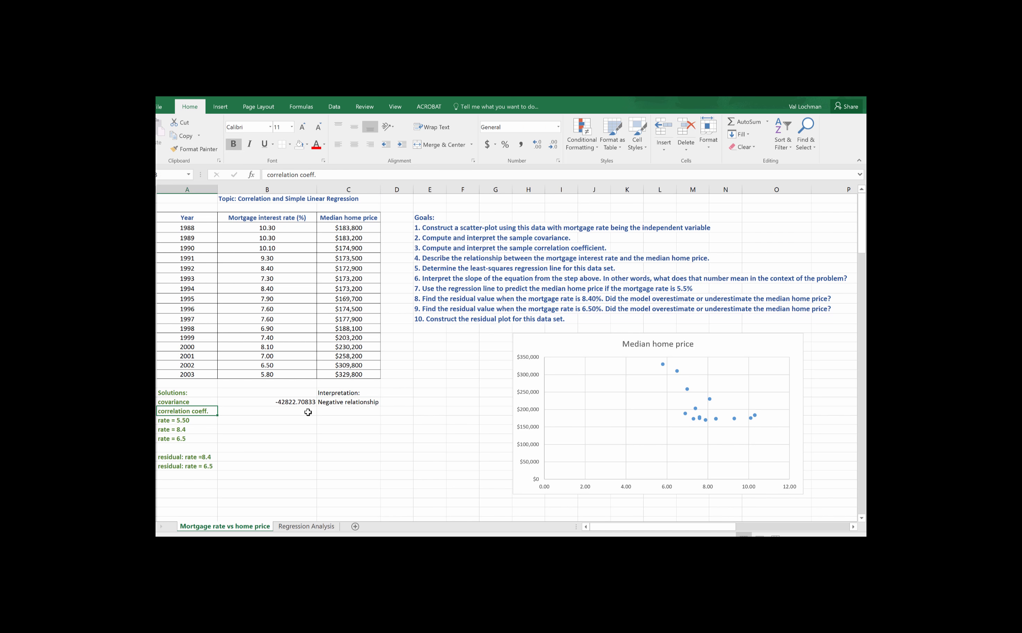
{"action": "left_click", "coordinate": [286, 413]}
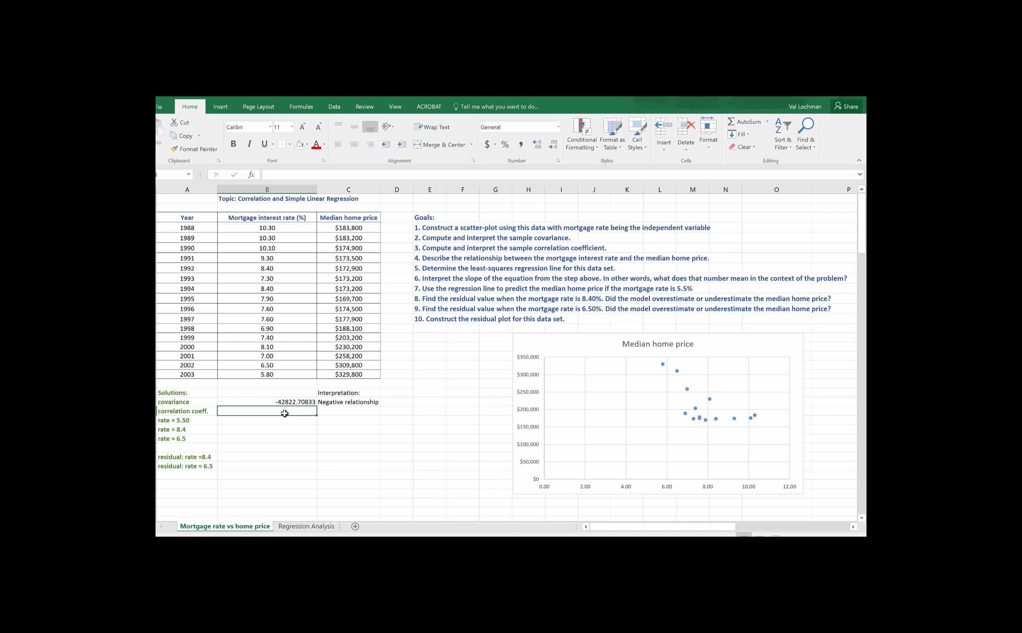
{"action": "type", "text": "="}
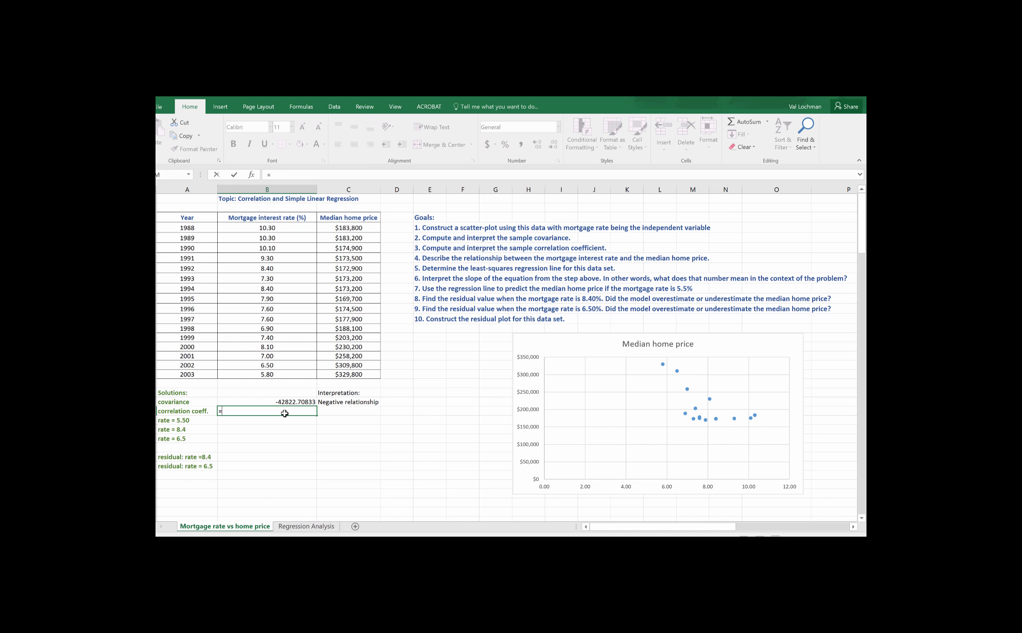
{"action": "type", "text": "corre"}
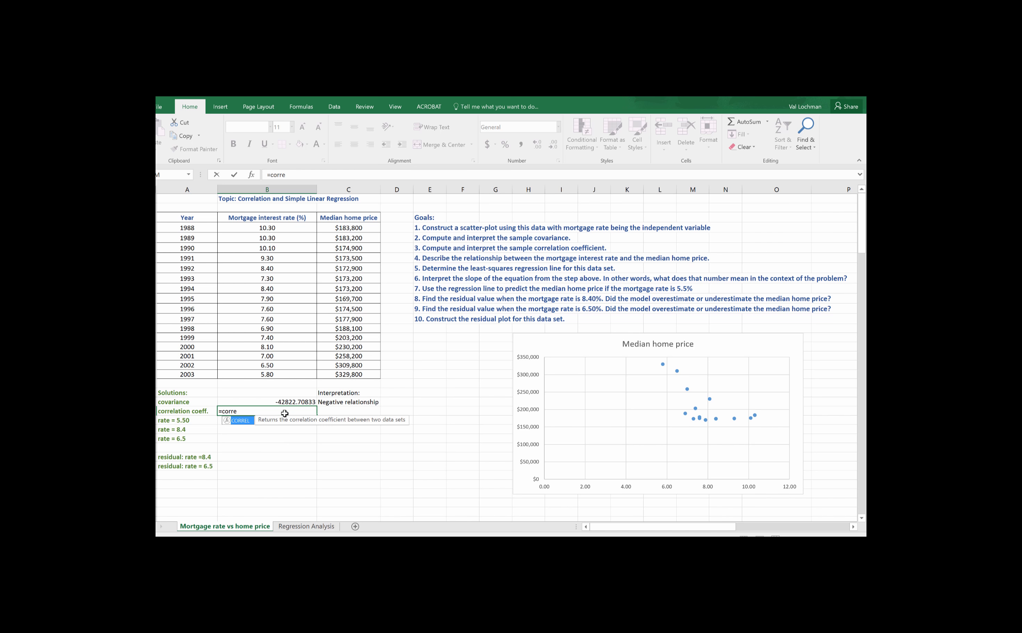
{"action": "type", "text": "l("}
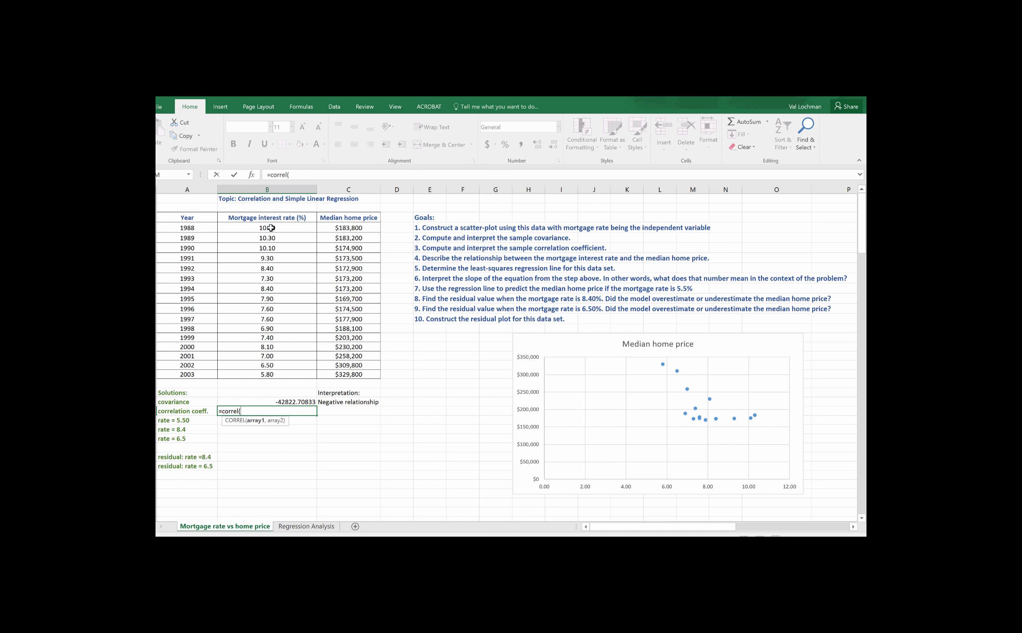
{"action": "left_click_drag", "start_coordinate": [270, 228], "coordinate": [269, 375]}
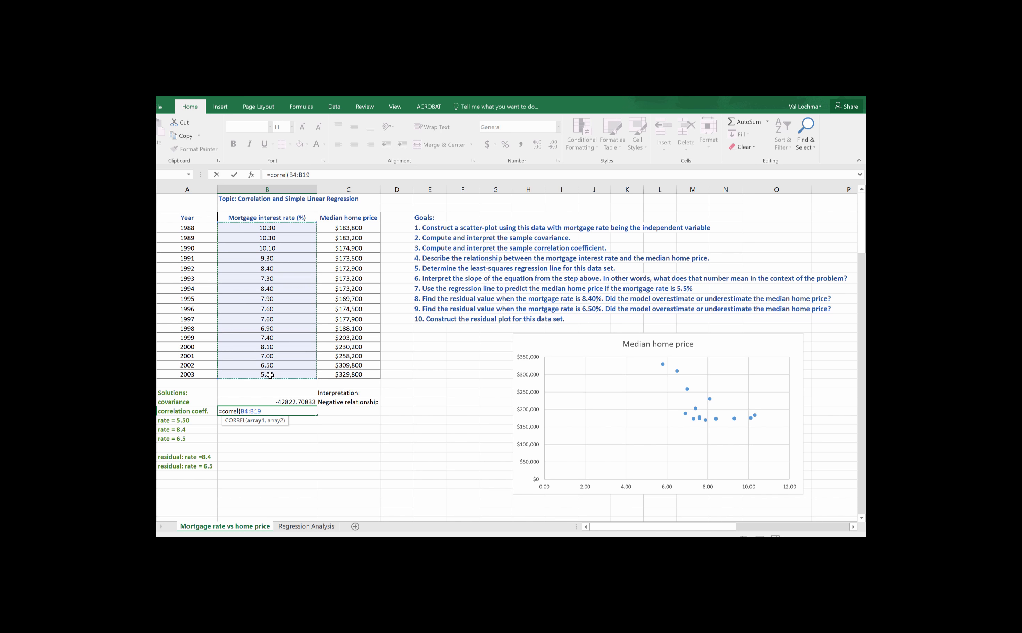
{"action": "type", "text": ","}
{"action": "left_click_drag", "start_coordinate": [348, 226], "coordinate": [346, 371]}
{"action": "key", "text": "Return"}
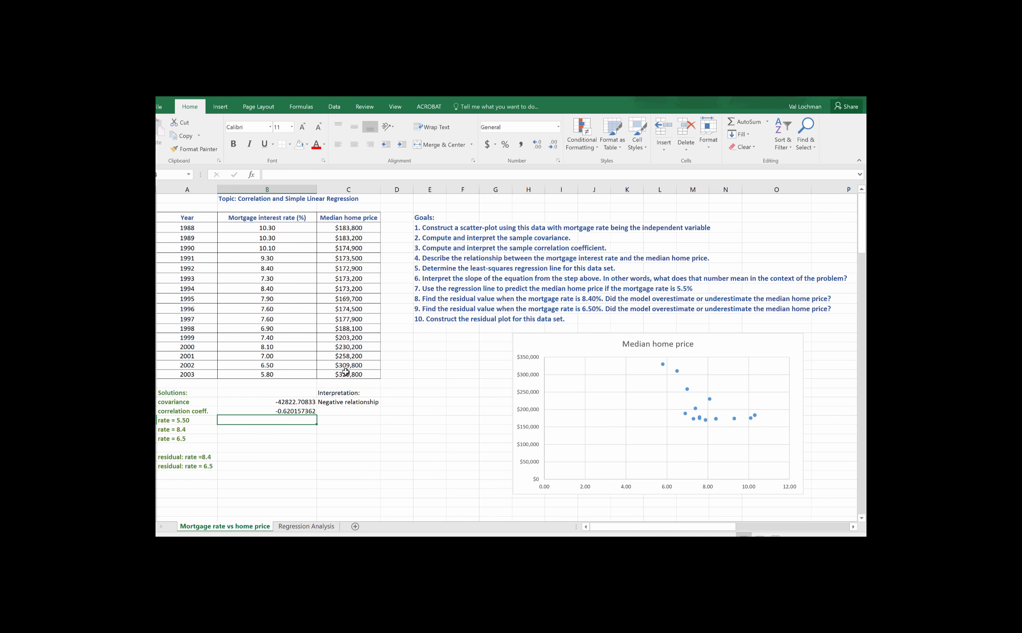
Step: Enter "Moderate to weak negative linear relationship" as the interpretation of the correlation coefficient
{"action": "left_click", "coordinate": [294, 413]}
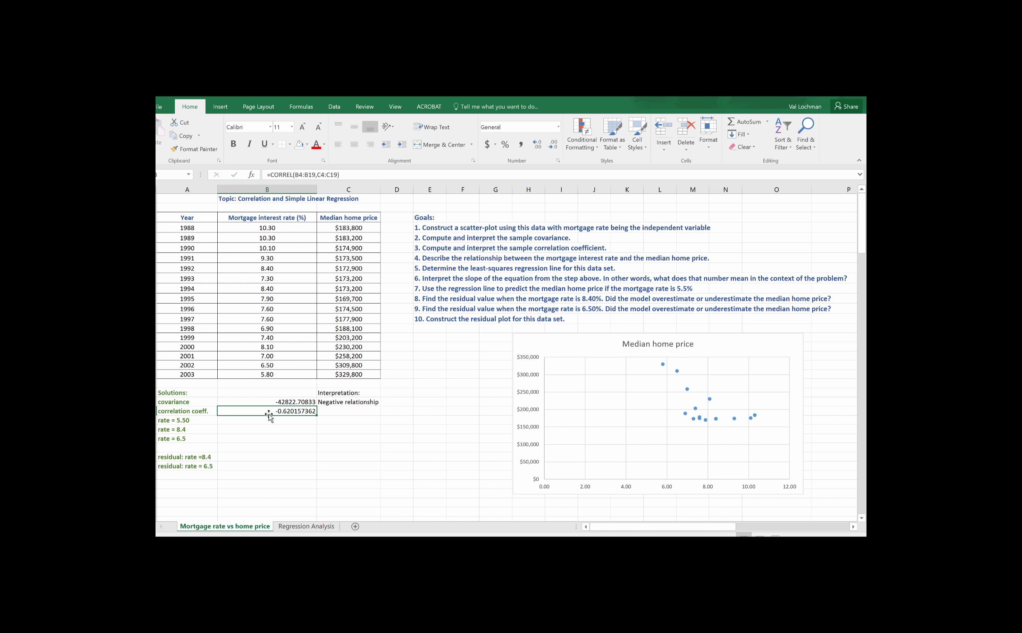
{"action": "left_click", "coordinate": [335, 412]}
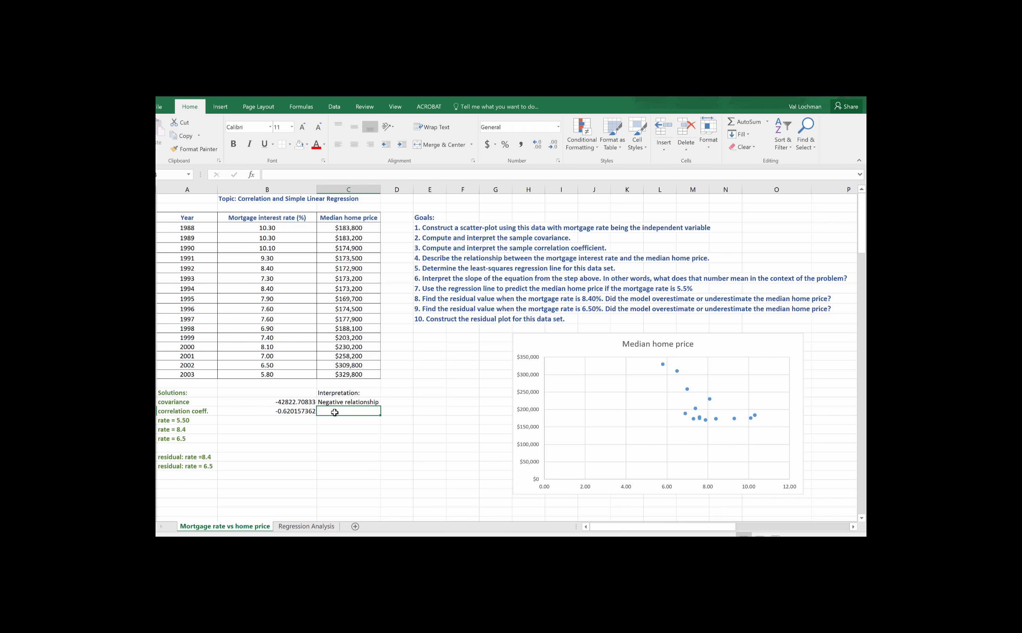
{"action": "type", "text": "We"}
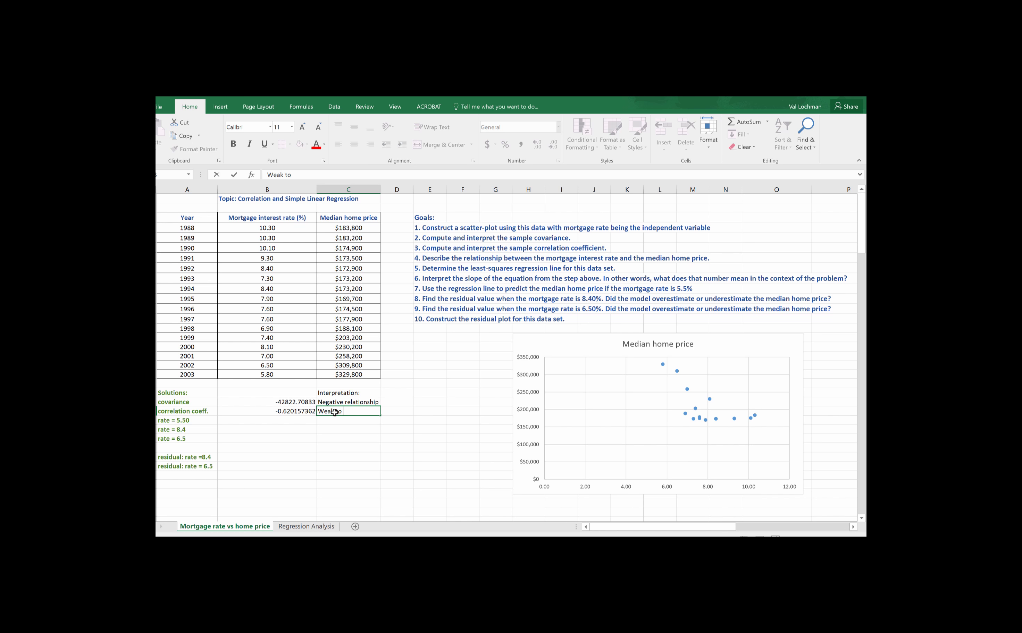
{"action": "type", "text": "ak"}
{"action": "key", "text": "BackSpace"}
{"action": "key", "text": "BackSpace"}
{"action": "key", "text": "BackSpace"}
{"action": "key", "text": "BackSpace"}
{"action": "type", "text": "Moderate to weak negative linear relati"}
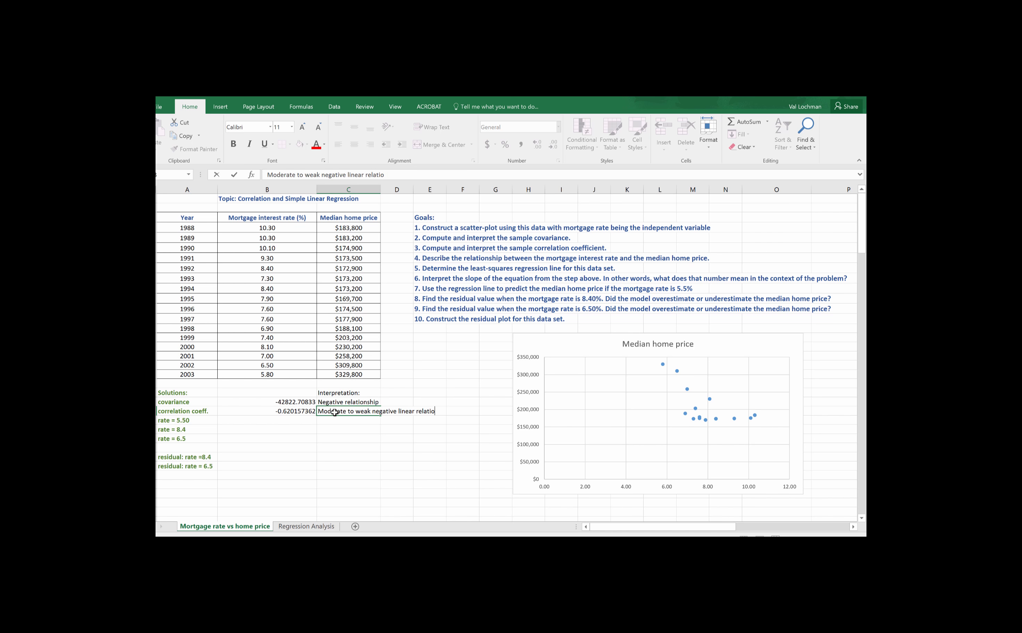
{"action": "type", "text": "ship"}
{"action": "key", "text": "Return"}
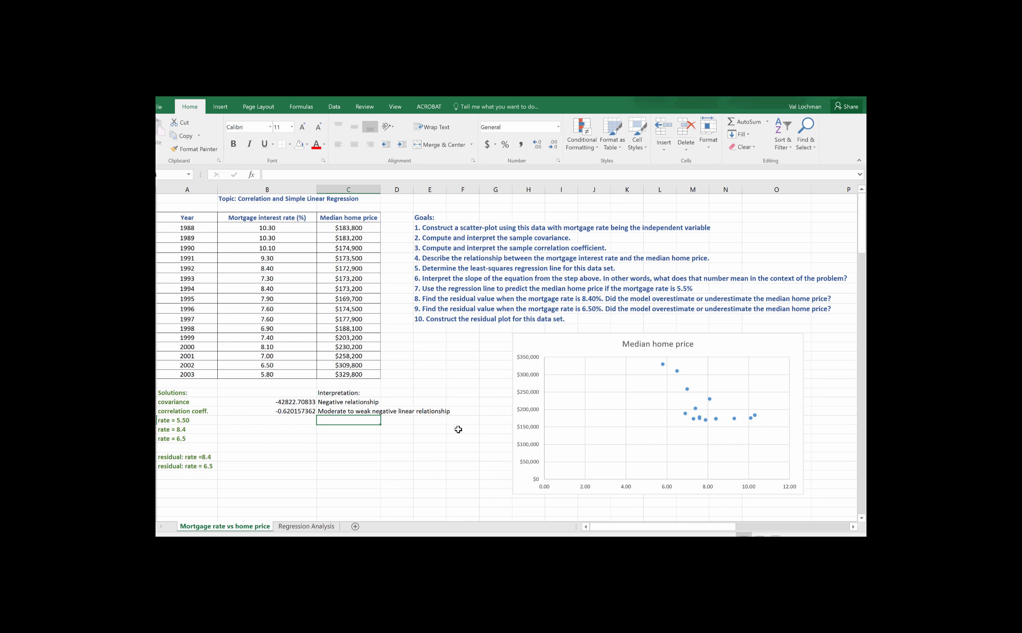
Step: Highlight the first cells of goals 1, 2 and 3 in yellow
{"action": "left_click", "coordinate": [307, 411]}
{"action": "left_click", "coordinate": [438, 227]}
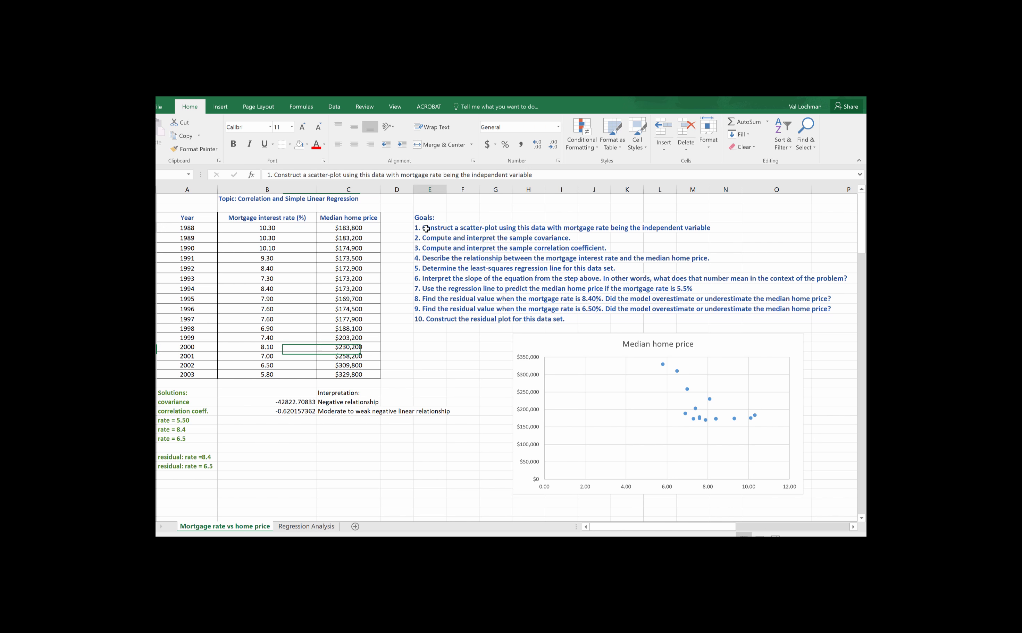
{"action": "left_click", "coordinate": [308, 145]}
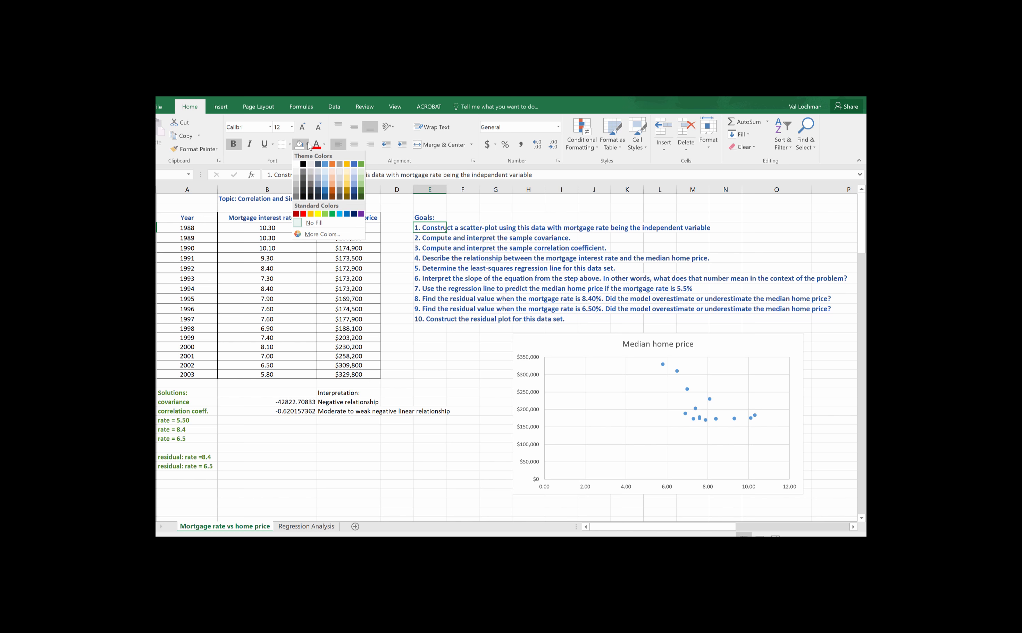
{"action": "left_click", "coordinate": [319, 214]}
{"action": "left_click", "coordinate": [427, 244]}
{"action": "left_click", "coordinate": [428, 237]}
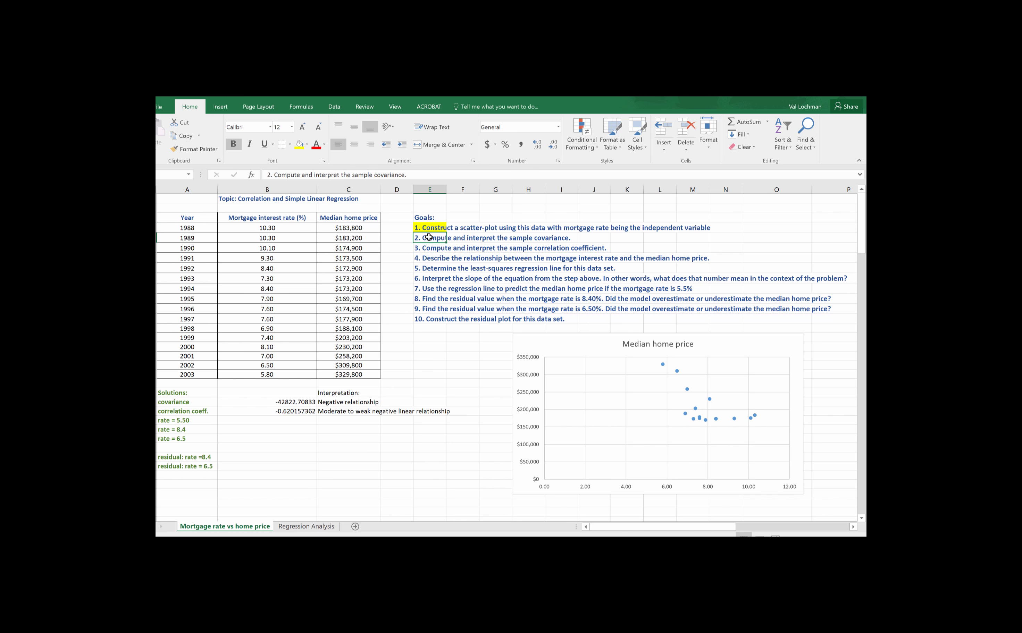
{"action": "left_click", "coordinate": [298, 143]}
{"action": "left_click", "coordinate": [432, 248]}
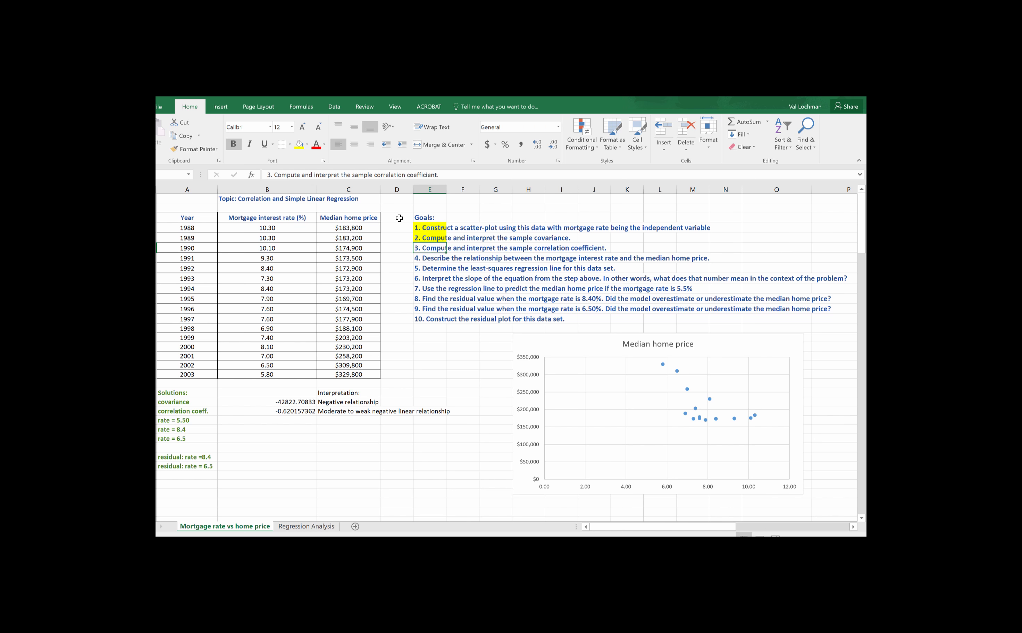
{"action": "left_click", "coordinate": [298, 144]}
Step: Enter "The higher the mortgage rate is, the lower the median home price is" below the correlation interpretation and move the chart clear of it
{"action": "left_click", "coordinate": [336, 421]}
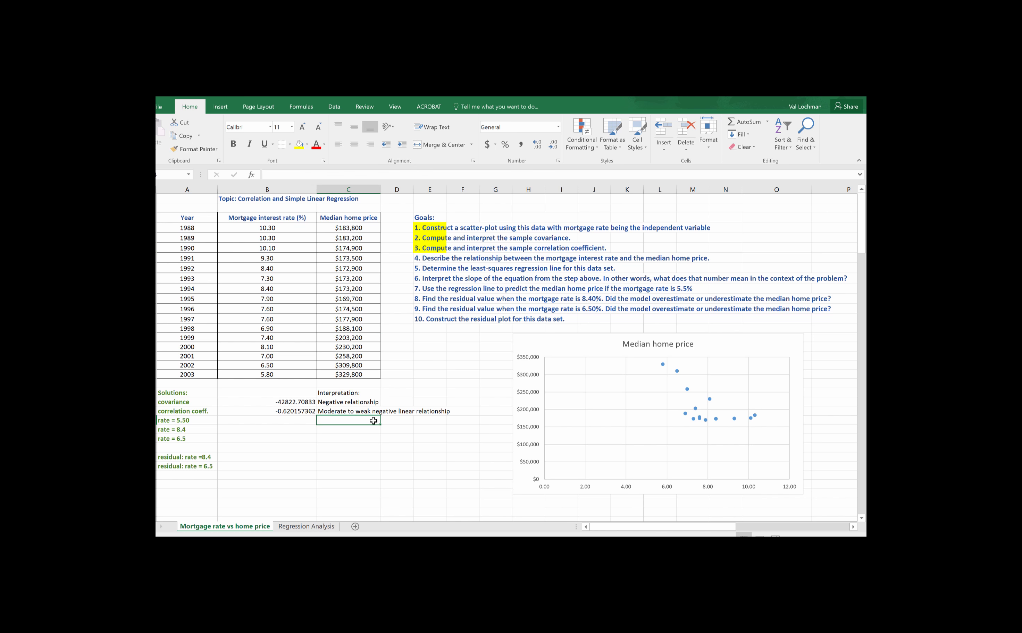
{"action": "type", "text": "The"}
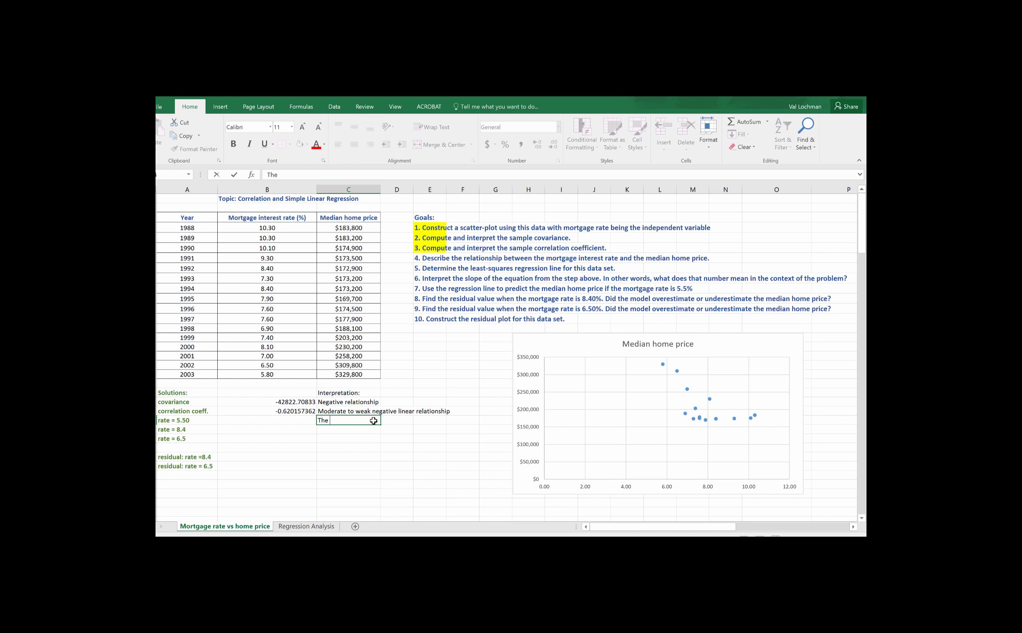
{"action": "type", "text": " higher the mortgage rate is, the lower"}
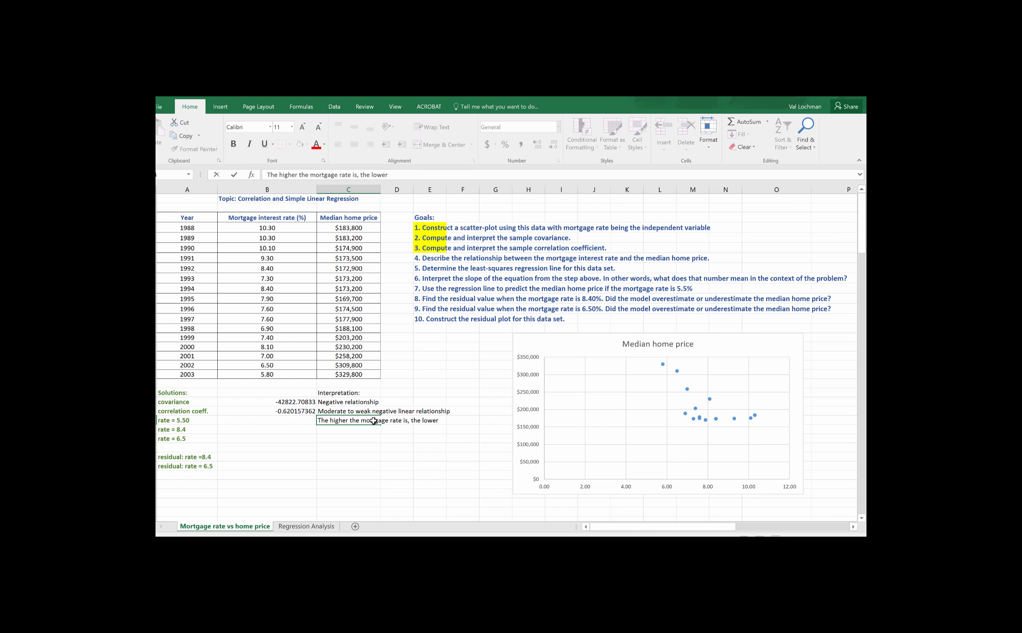
{"action": "type", "text": " the median home price is"}
{"action": "left_click_drag", "start_coordinate": [613, 349], "coordinate": [650, 340]}
{"action": "left_click", "coordinate": [499, 421]}
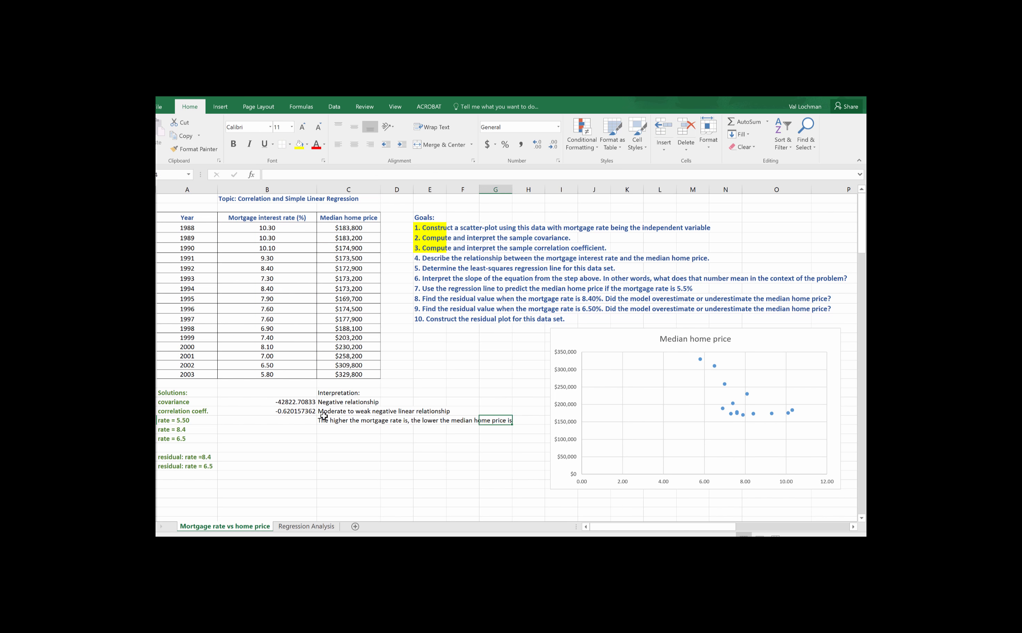
Step: Add a period to the end of the sentence describing the mortgage rate and home price relationship
{"action": "left_click", "coordinate": [338, 421]}
{"action": "left_click", "coordinate": [477, 174]}
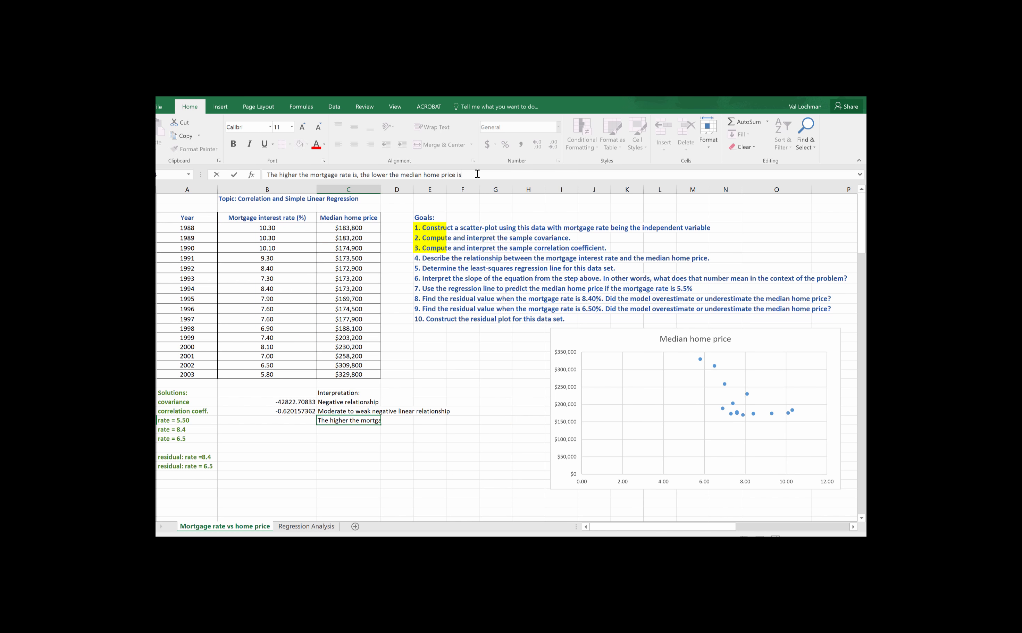
{"action": "type", "text": "."}
{"action": "left_click", "coordinate": [433, 432]}
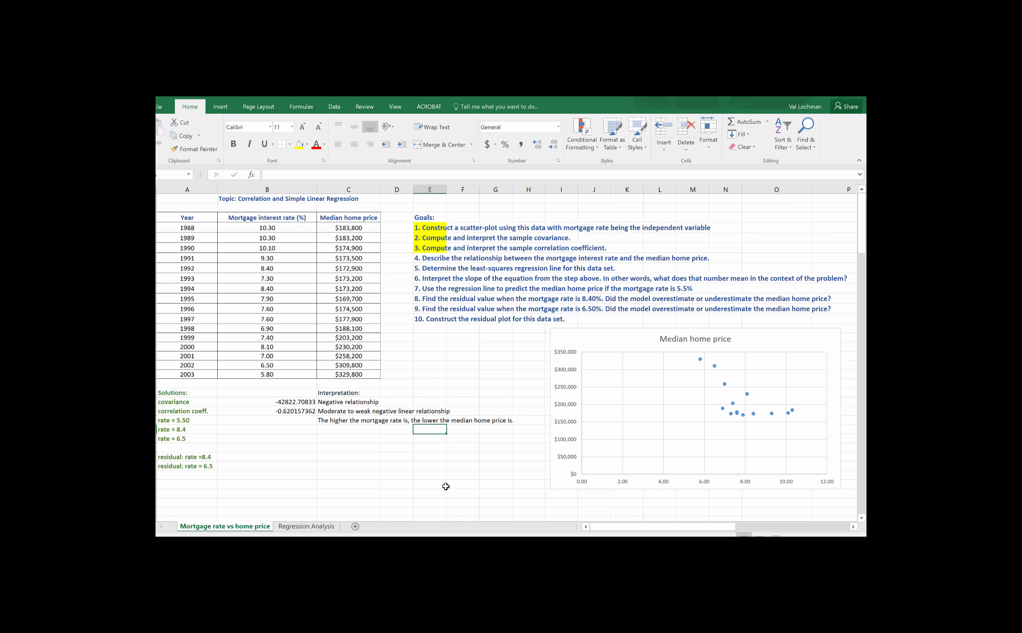
Step: Highlight the first cell of goal 4 in yellow
{"action": "left_click", "coordinate": [256, 412]}
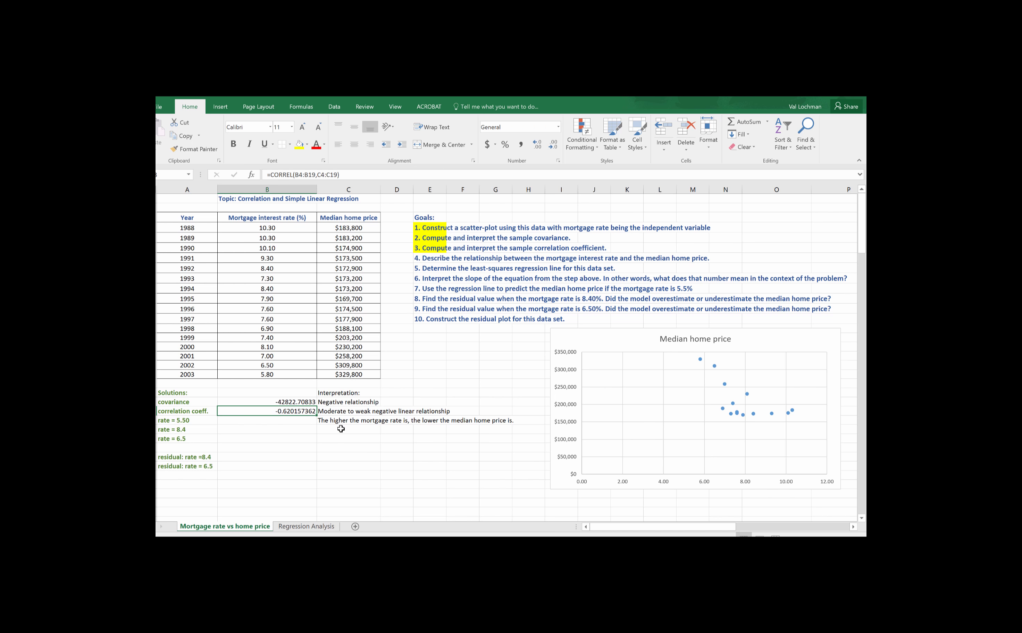
{"action": "left_click", "coordinate": [338, 420]}
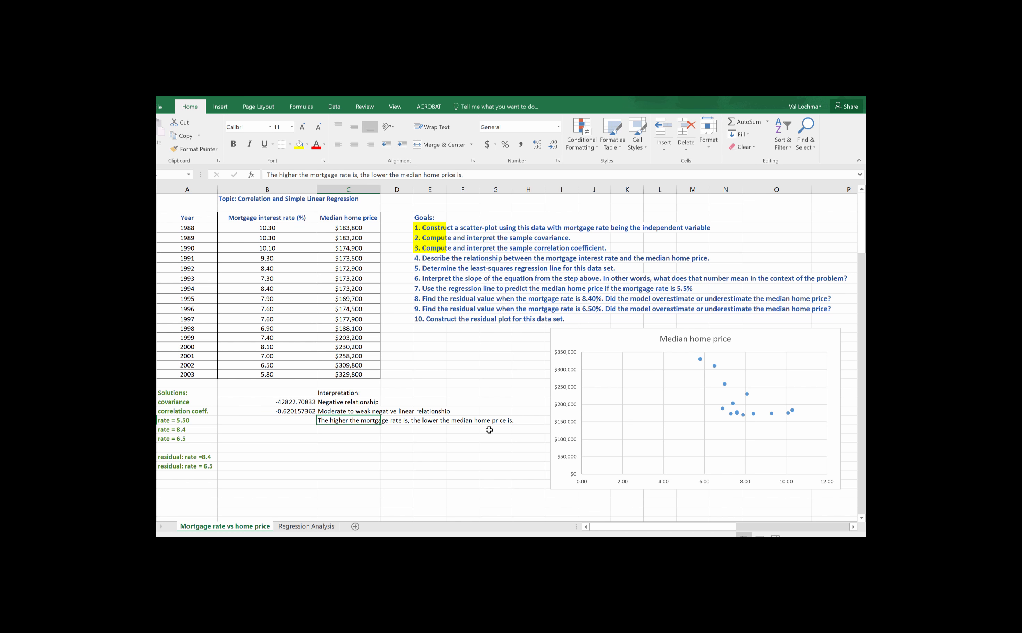
{"action": "left_click", "coordinate": [432, 259]}
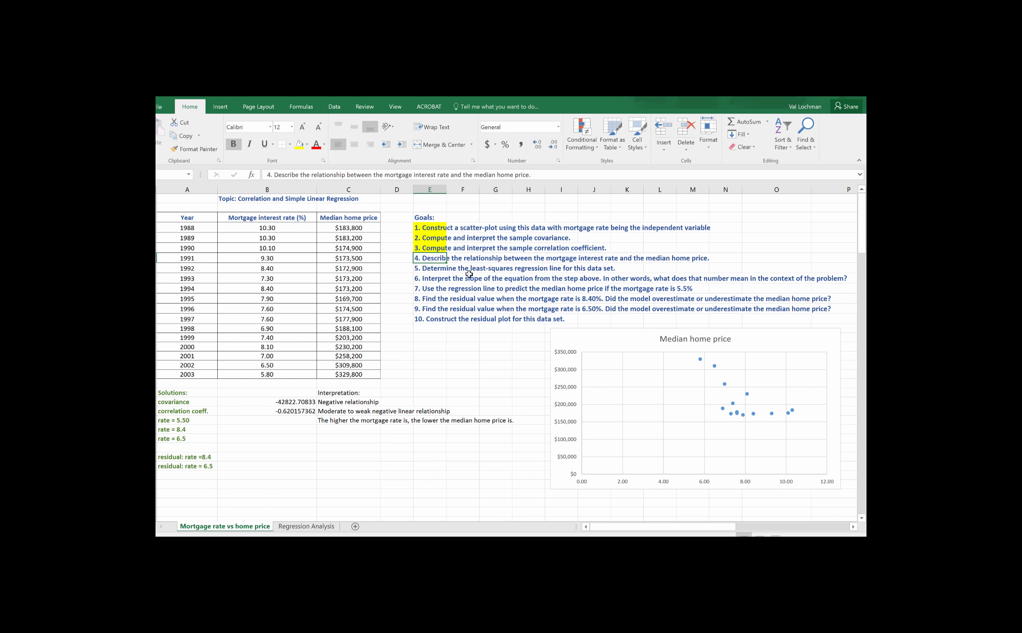
{"action": "left_click", "coordinate": [299, 145]}
Step: Reposition the scatter plot slightly and add a linear trendline to its data series with the equation displayed on the chart
{"action": "left_click_drag", "start_coordinate": [754, 345], "coordinate": [732, 348]}
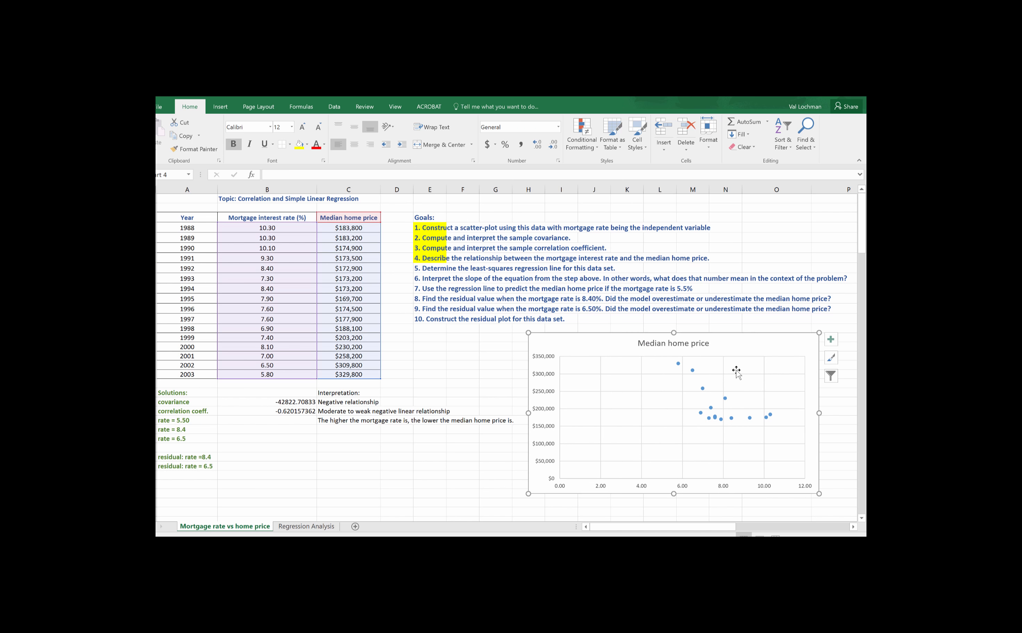
{"action": "left_click", "coordinate": [714, 418]}
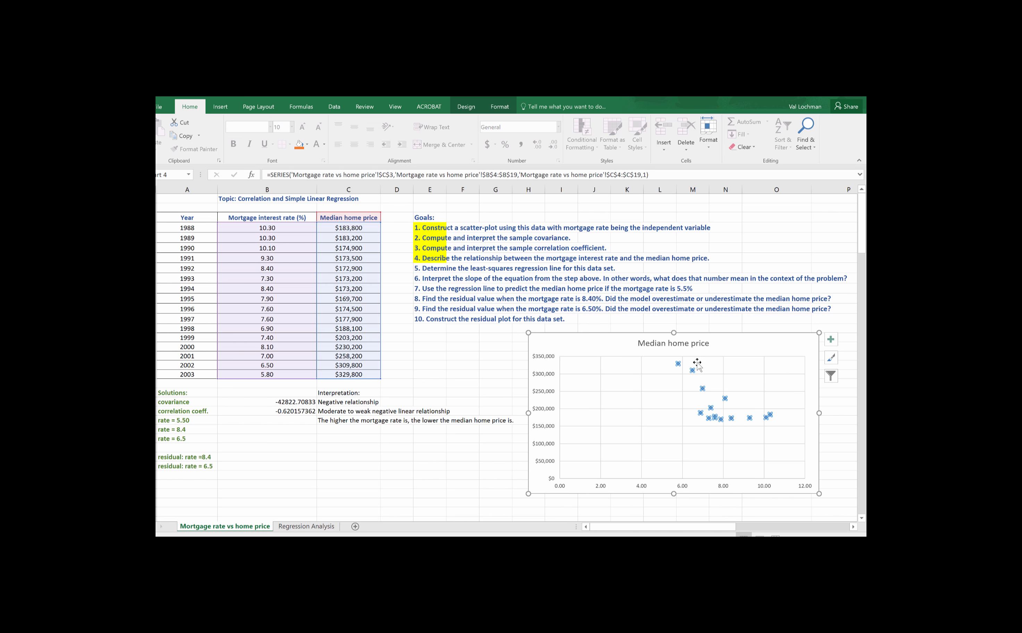
{"action": "right_click", "coordinate": [702, 389]}
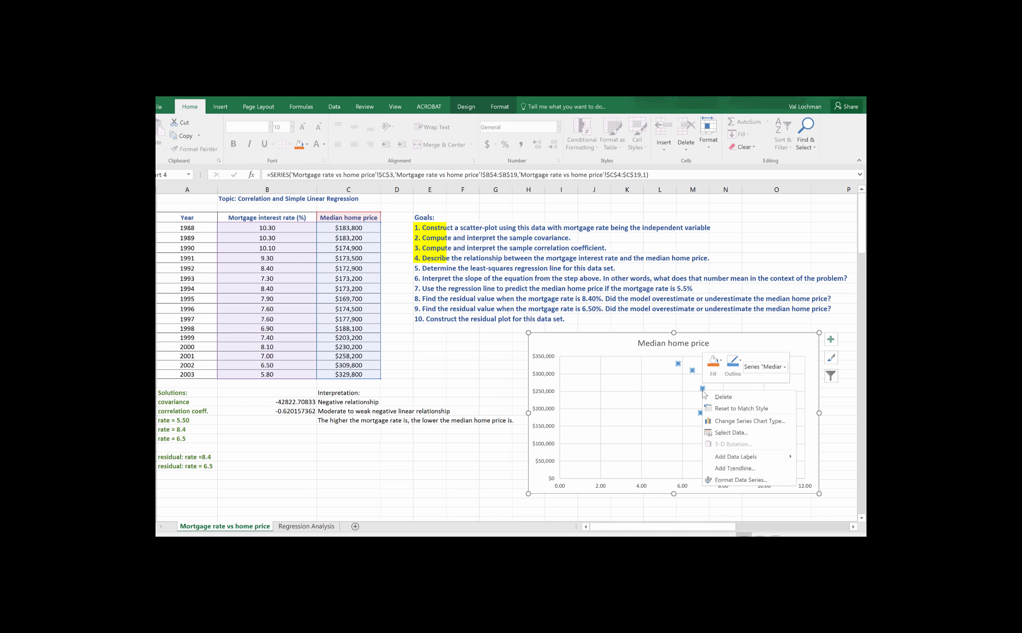
{"action": "left_click", "coordinate": [732, 472]}
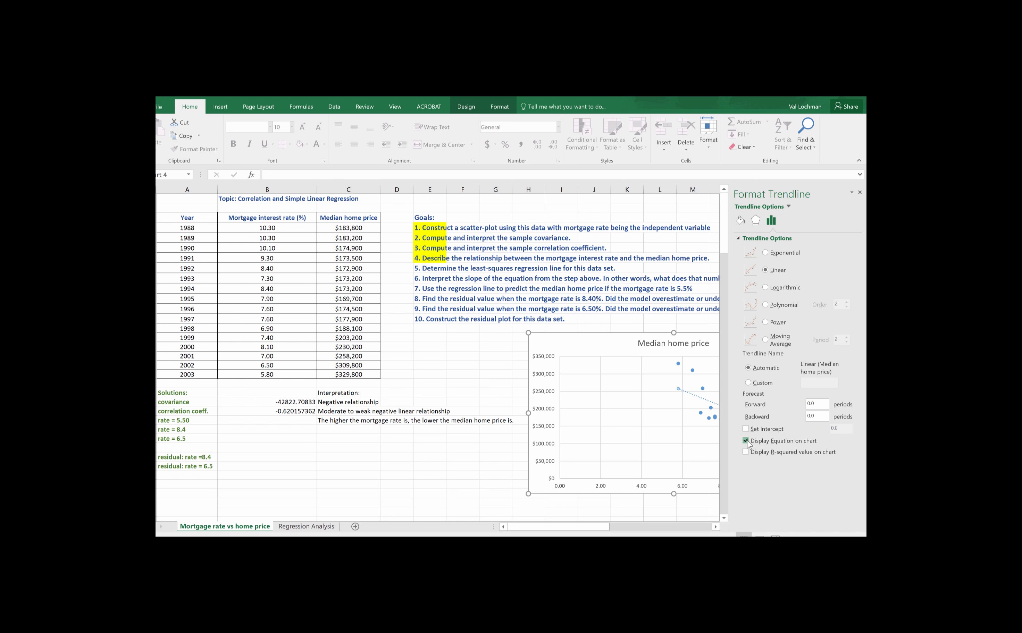
{"action": "left_click", "coordinate": [859, 192]}
Step: Move the trendline equation away from the data points into the empty part of the plot area
{"action": "left_click", "coordinate": [724, 429]}
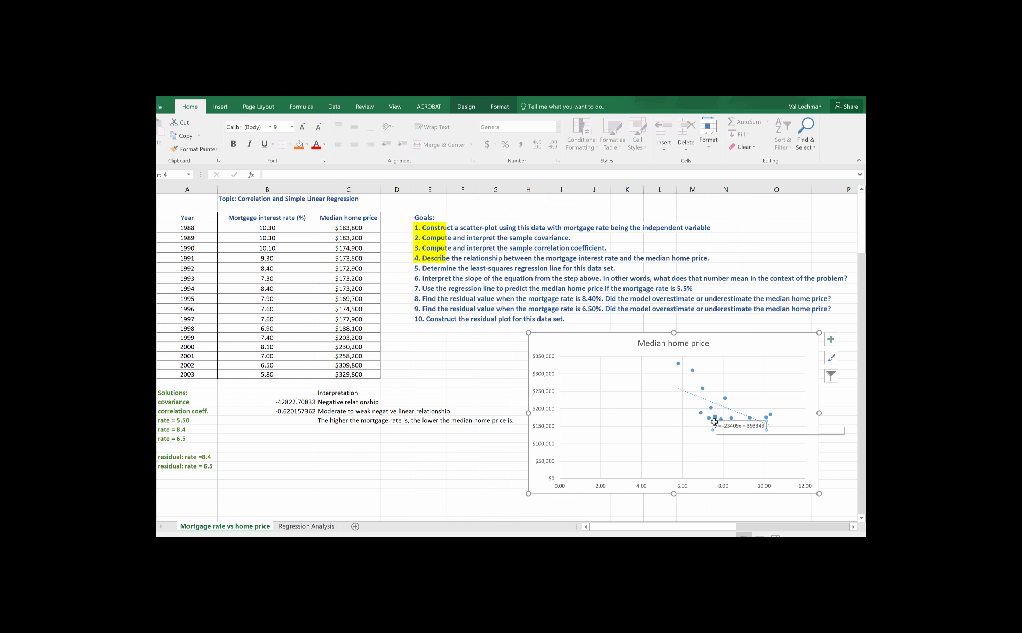
{"action": "left_click_drag", "start_coordinate": [715, 424], "coordinate": [632, 439]}
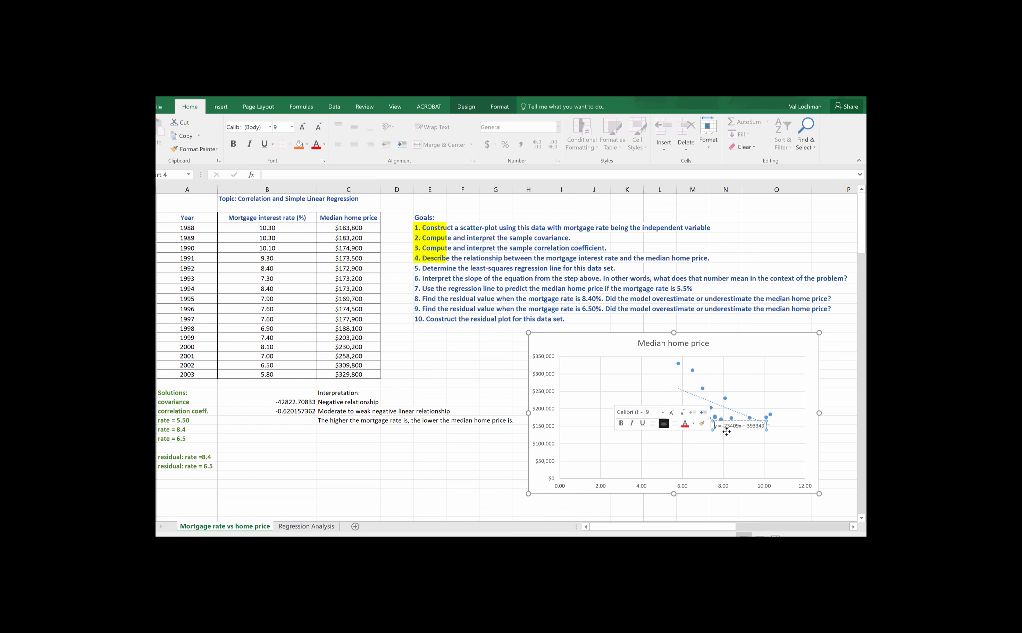
{"action": "left_click_drag", "start_coordinate": [732, 437], "coordinate": [591, 402]}
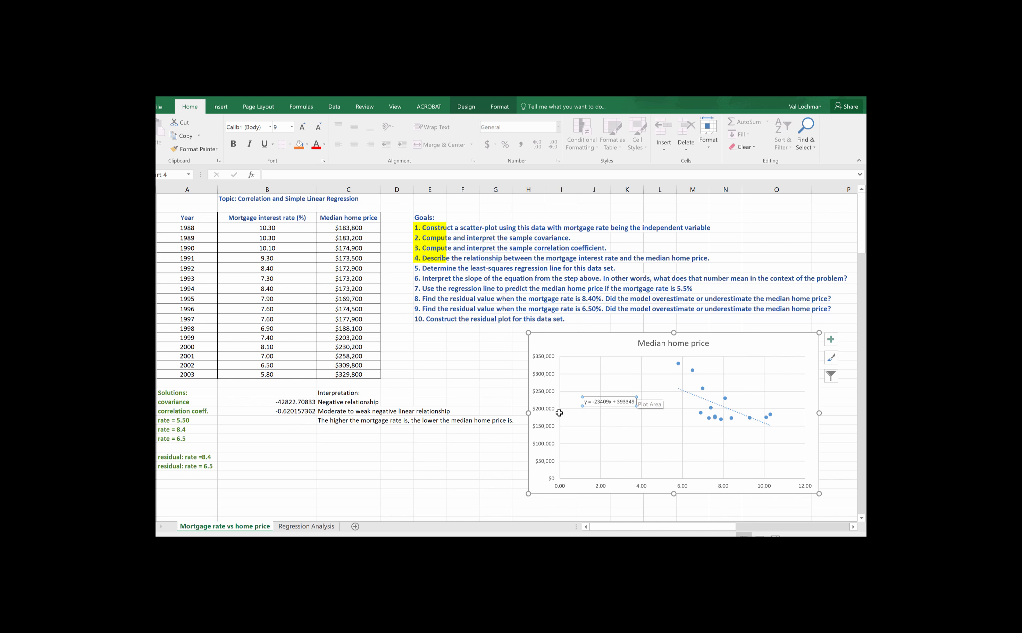
{"action": "left_click", "coordinate": [635, 459]}
Step: Enter the regression equation "y = -23409x+393349" in column C on the "rate = 6.5" row
{"action": "scroll", "coordinate": [427, 438], "scroll_direction": "down", "scroll_amount": 1}
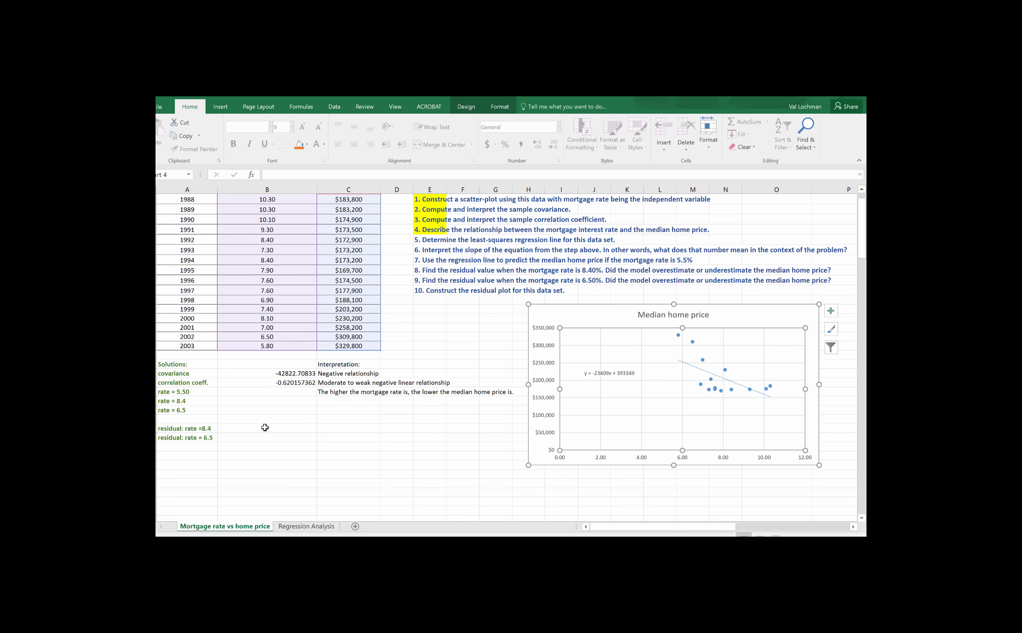
{"action": "left_click", "coordinate": [331, 415]}
{"action": "type", "text": "y"}
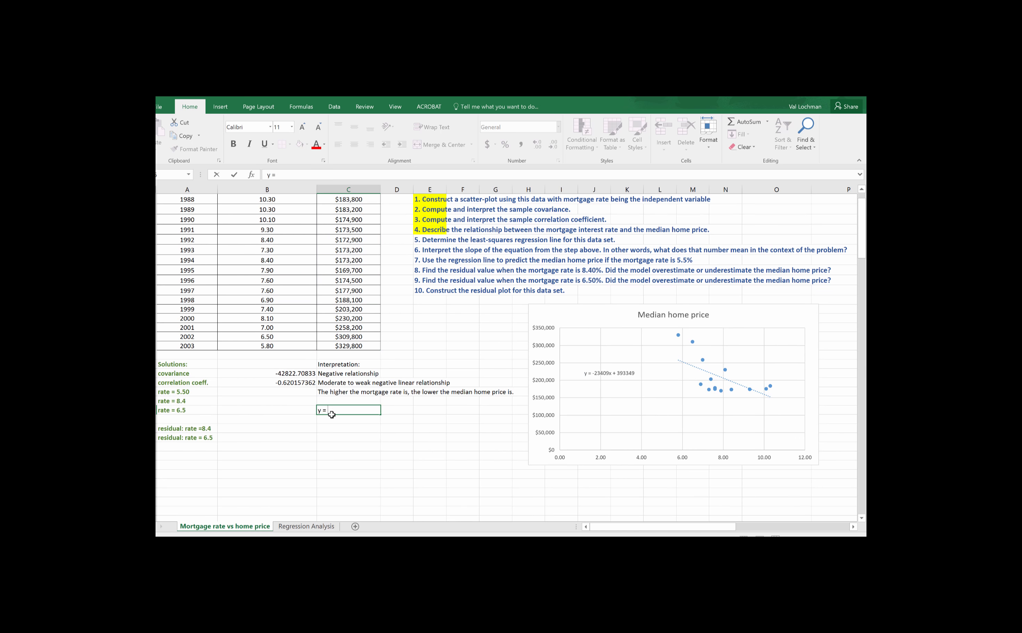
{"action": "type", "text": " = -23409"}
{"action": "type", "text": "x+393349"}
{"action": "key", "text": "Return"}
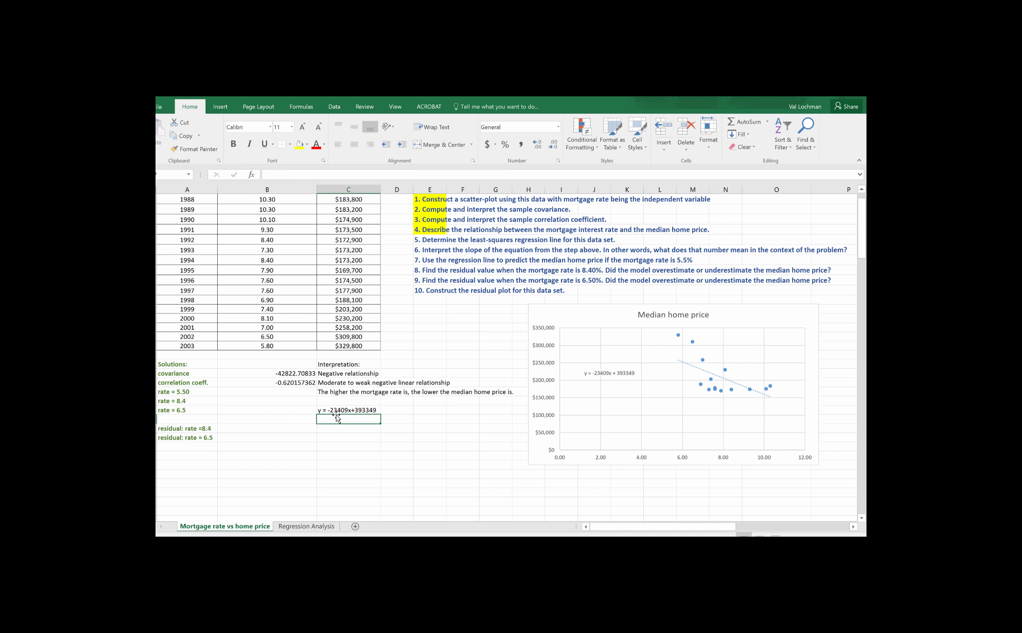
Step: Highlight the first cell of goal 5 in yellow
{"action": "left_click", "coordinate": [341, 409]}
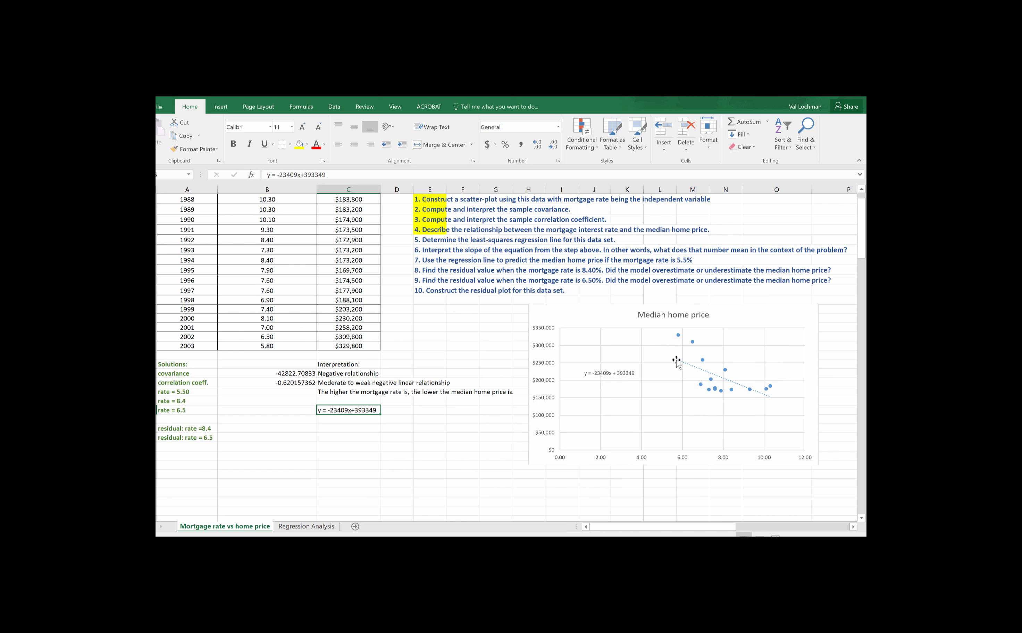
{"action": "mouse_move", "coordinate": [680, 338]}
{"action": "left_click", "coordinate": [435, 242]}
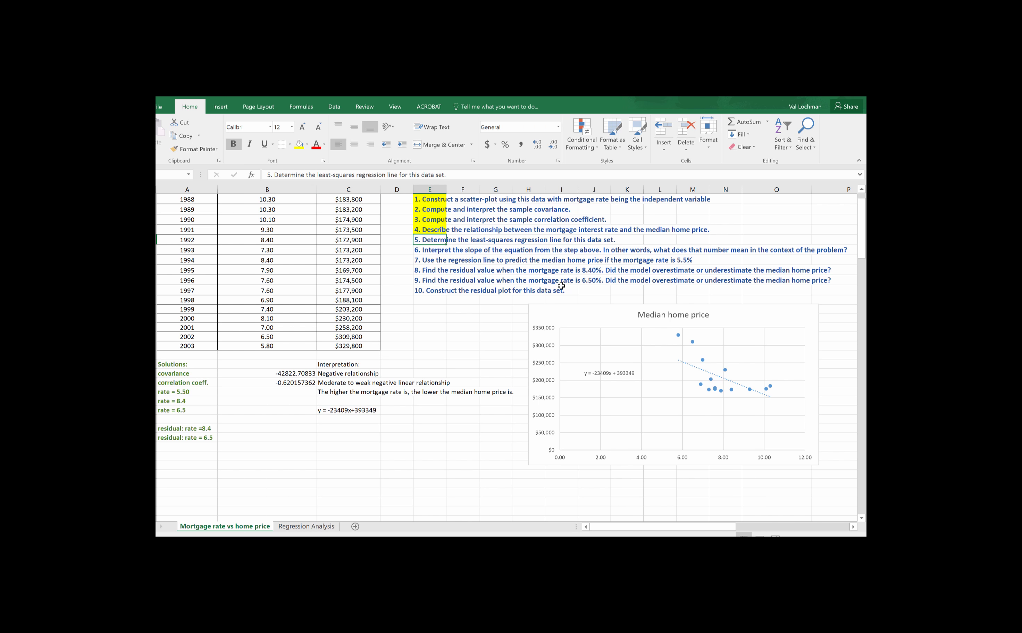
{"action": "left_click", "coordinate": [299, 145]}
Step: Extend the yellow highlight across the full text width of goals 1 through 6
{"action": "scroll", "coordinate": [511, 397], "scroll_direction": "up", "scroll_amount": 1}
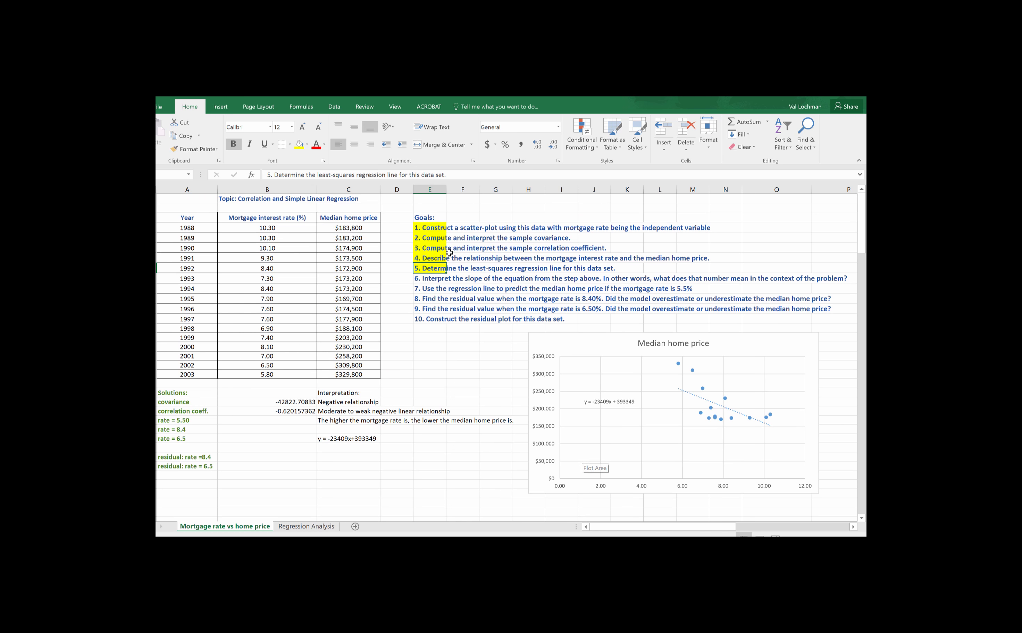
{"action": "left_click_drag", "start_coordinate": [428, 227], "coordinate": [837, 278]}
{"action": "left_click", "coordinate": [299, 144]}
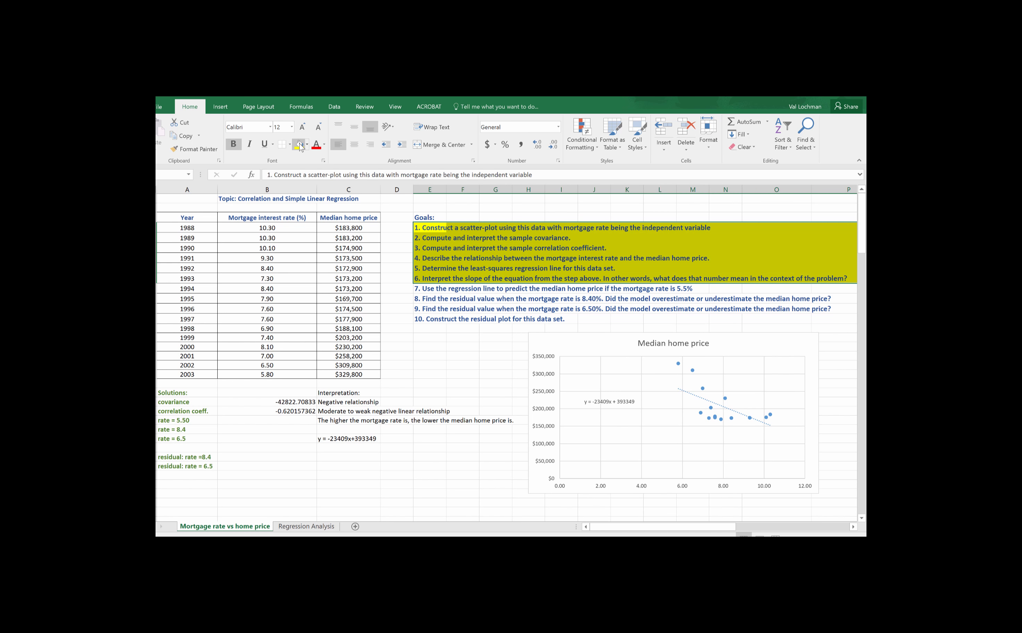
{"action": "left_click", "coordinate": [432, 373]}
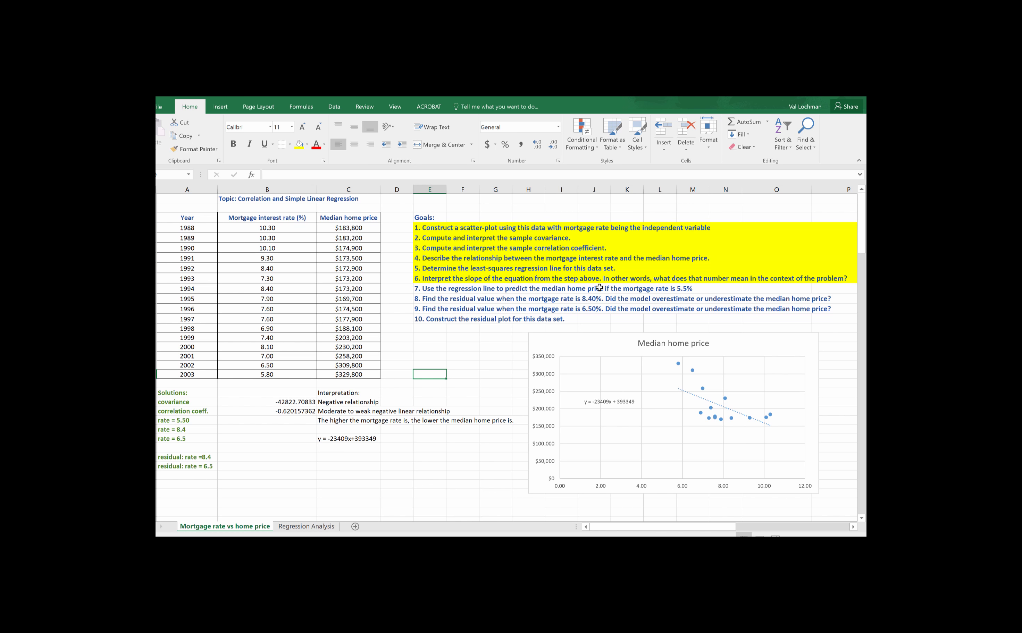
Step: Enter the label "Slope interpretation:" in column C directly below the regression equation
{"action": "left_click", "coordinate": [334, 449]}
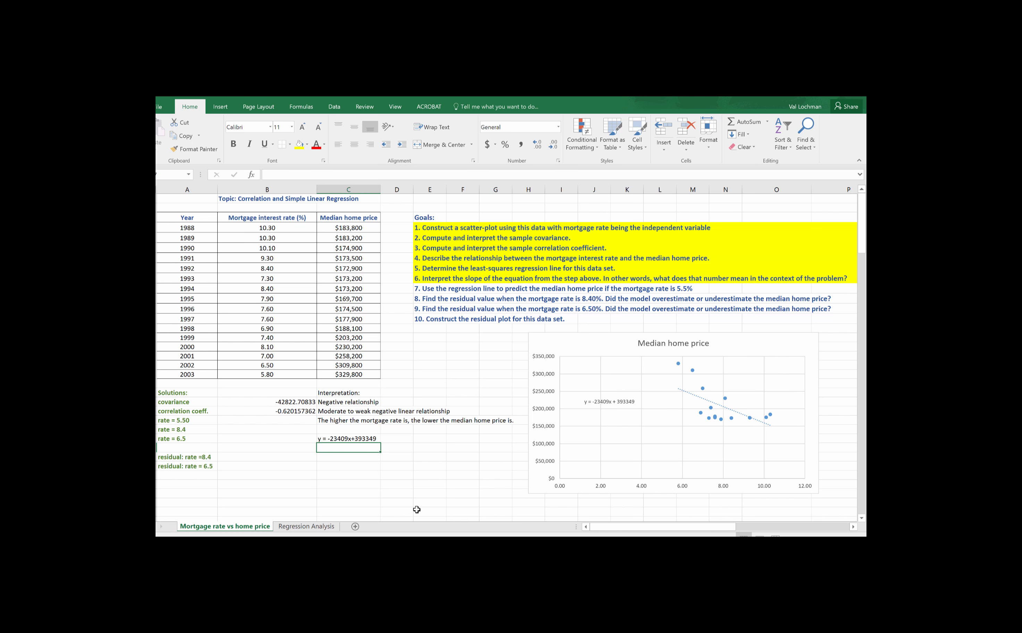
{"action": "type", "text": "Slope"}
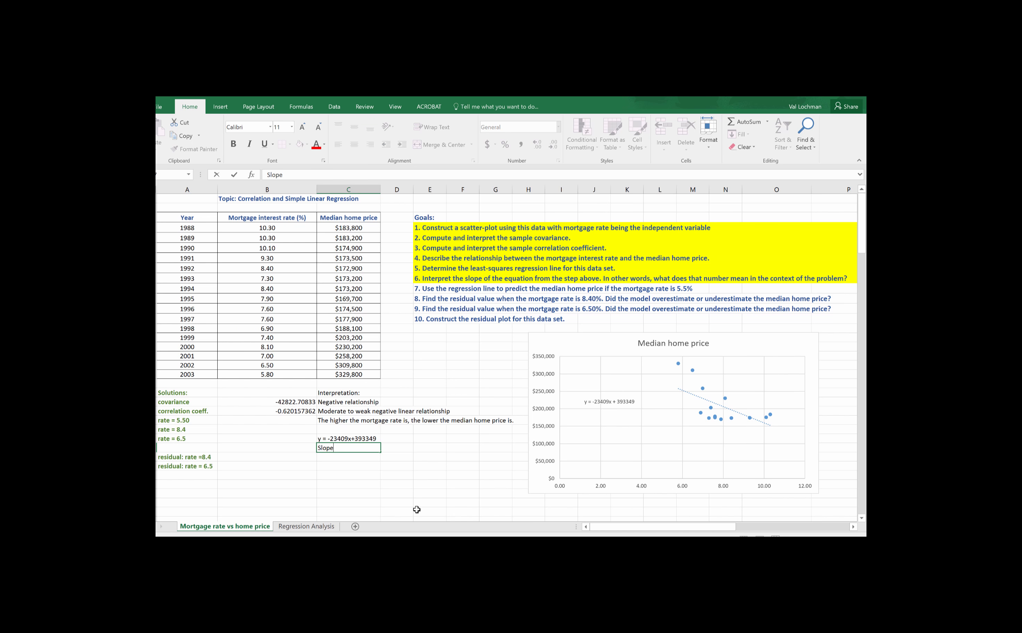
{"action": "type", "text": " interpretation:"}
Step: Enter "for every 1% increase in the mortgage rate," in column D beside the slope interpretation label
{"action": "left_click", "coordinate": [400, 451]}
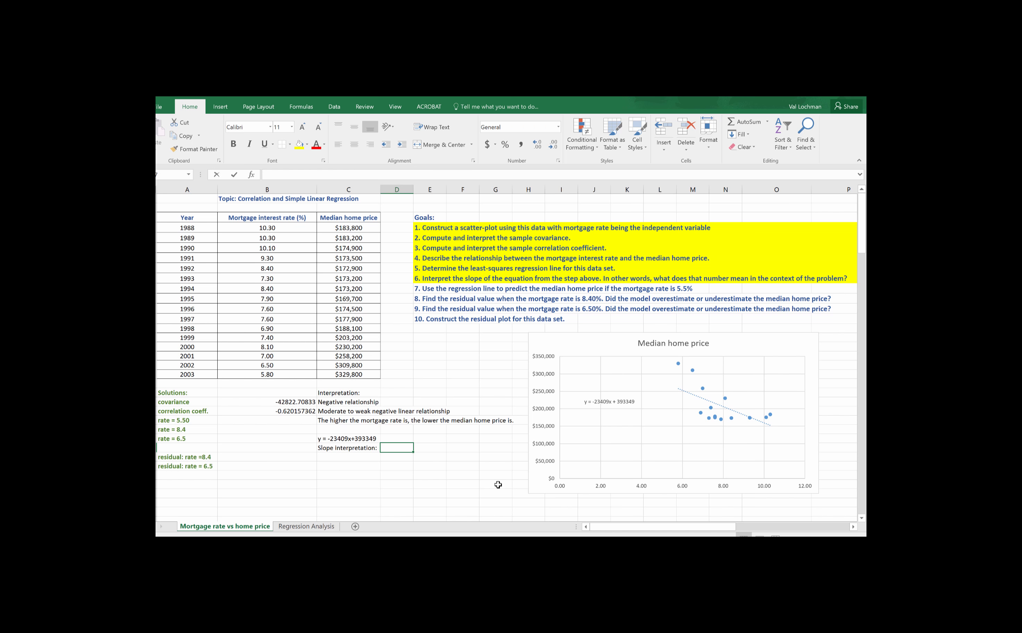
{"action": "type", "text": "for every "}
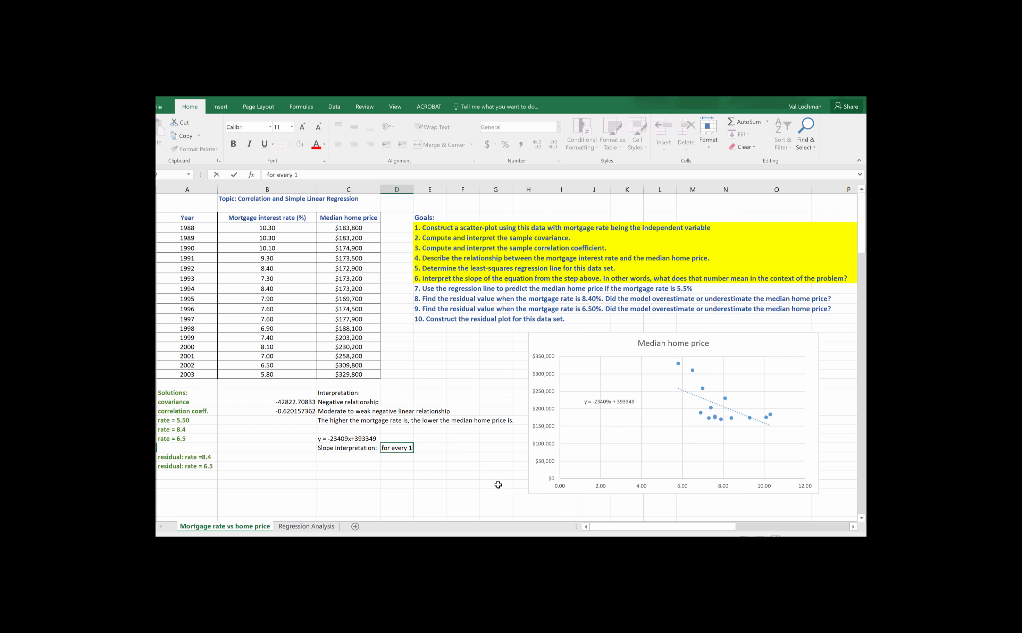
{"action": "type", "text": "1% increase in the morgag"}
{"action": "key", "text": "BackSpace"}
{"action": "key", "text": "BackSpace"}
{"action": "key", "text": "BackSpace"}
{"action": "type", "text": "tgage rat"}
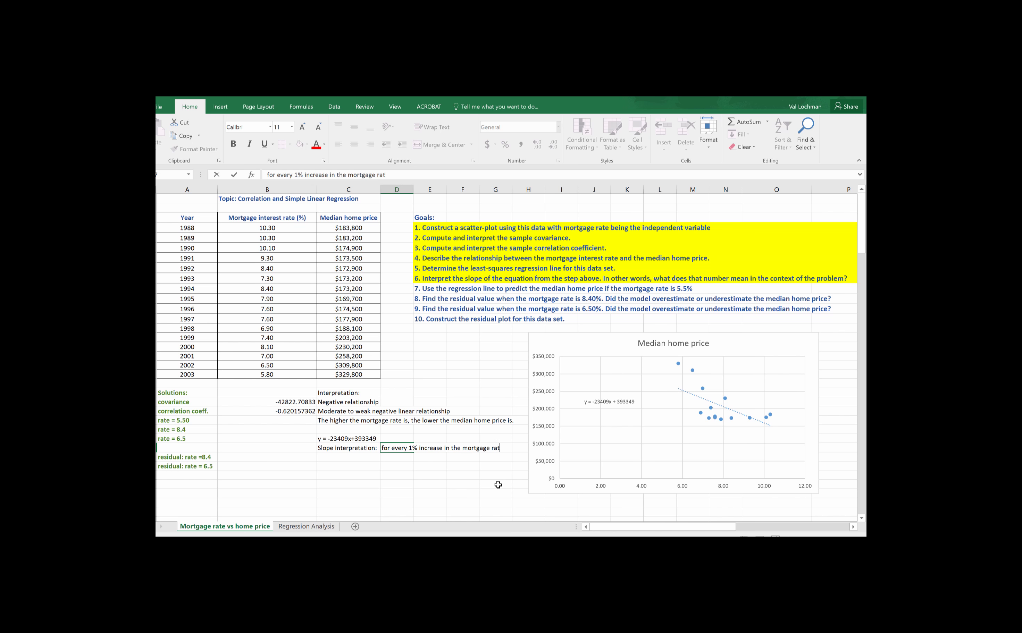
{"action": "type", "text": "e,"}
Step: Enter "the median home price decreases by $23,409" in column D directly below the first line of the slope interpretation
{"action": "left_click", "coordinate": [394, 458]}
{"action": "type", "text": "the"}
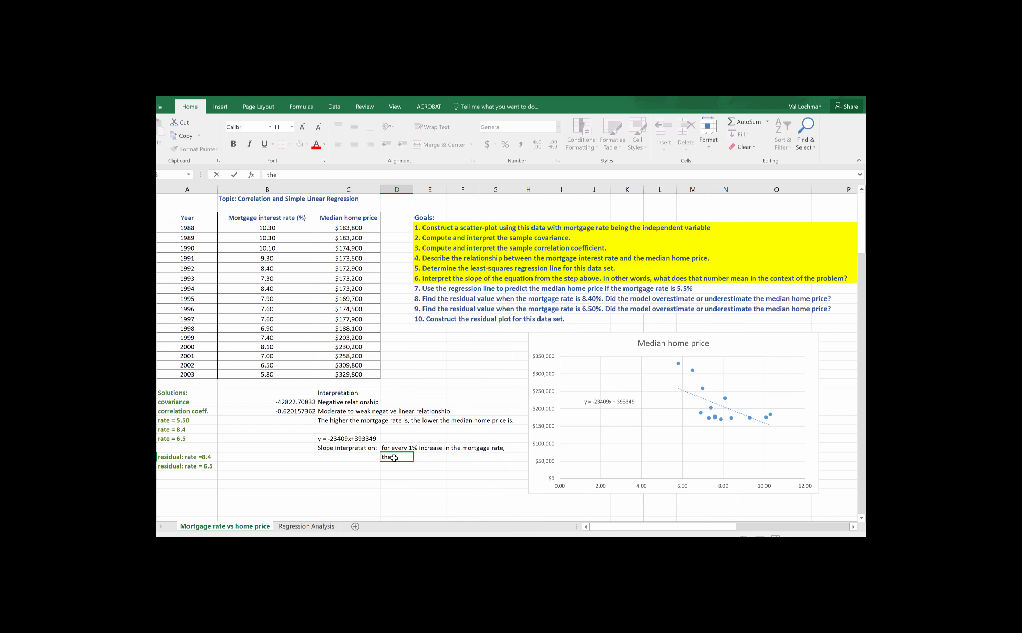
{"action": "type", "text": " median home price de"}
{"action": "type", "text": "creases by $23"}
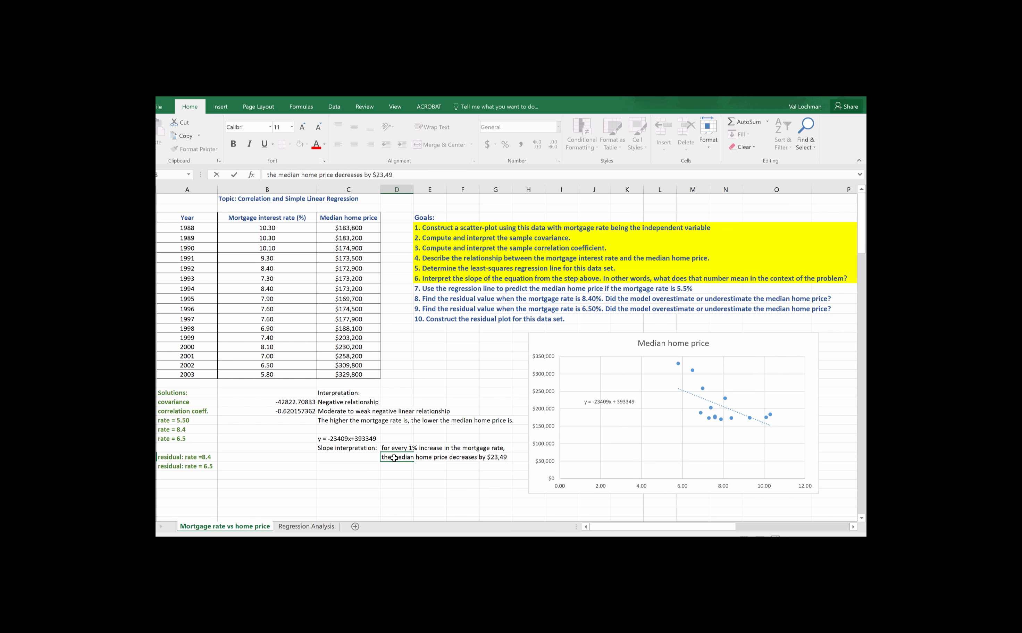
{"action": "type", "text": ",409"}
{"action": "key", "text": "Return"}
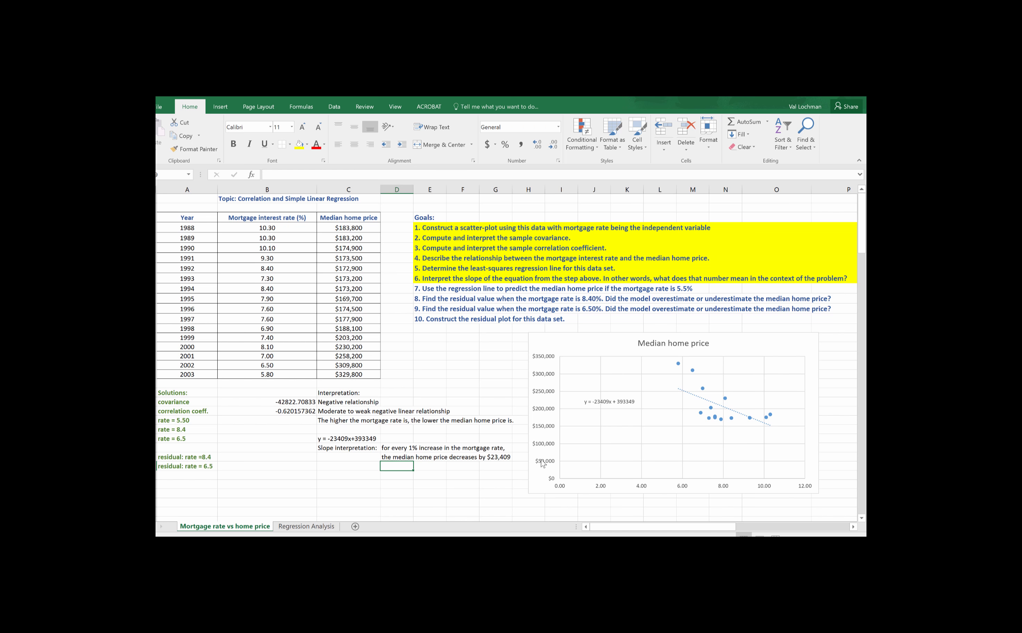
Step: Predict the median home price beside "rate = 5.50" with the formula =-23409*5.5+393349
{"action": "left_click", "coordinate": [430, 289]}
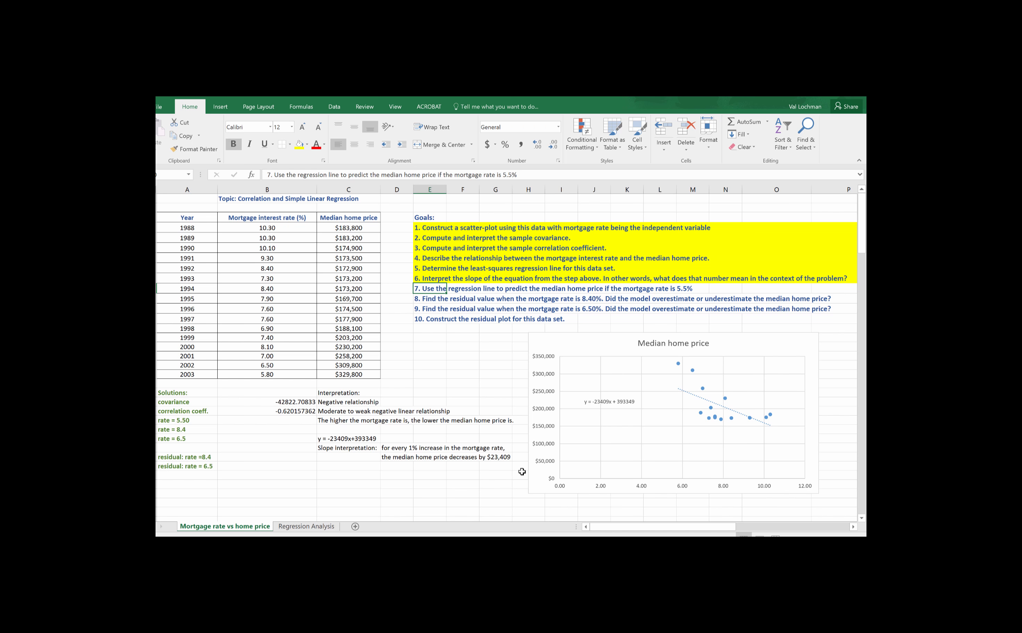
{"action": "left_click", "coordinate": [233, 423]}
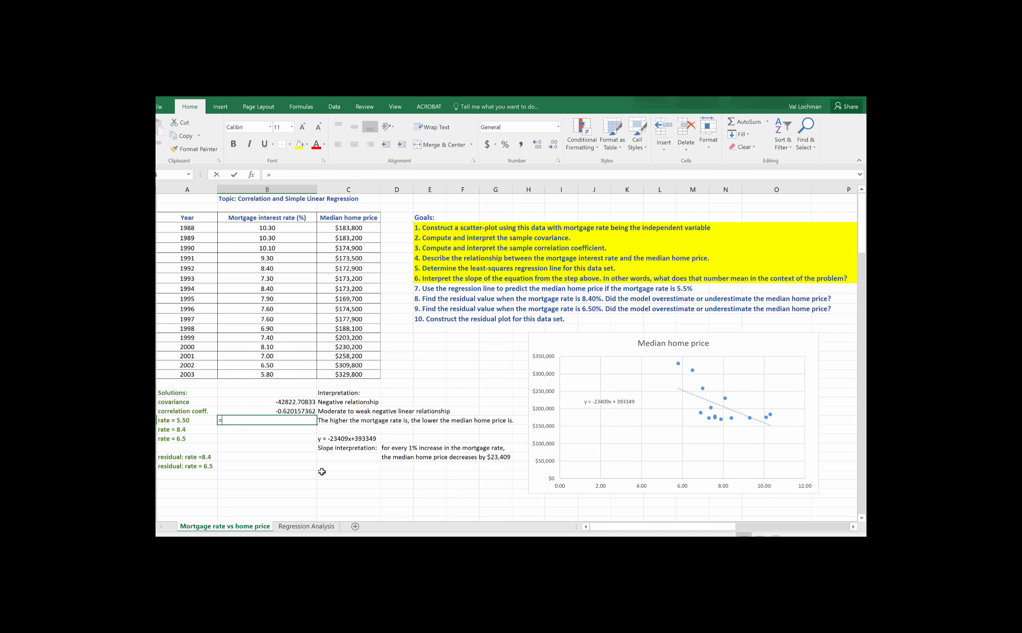
{"action": "type", "text": "=-"}
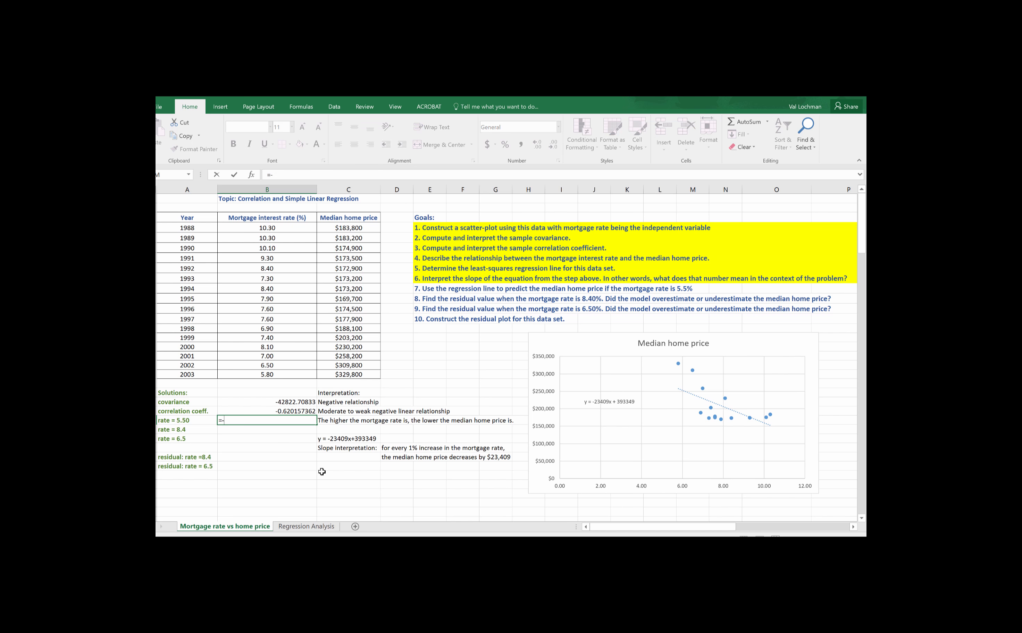
{"action": "type", "text": "23409*5.5+393349"}
Step: Highlight the regression equation cell in column C with a blue fill
{"action": "left_click", "coordinate": [332, 438]}
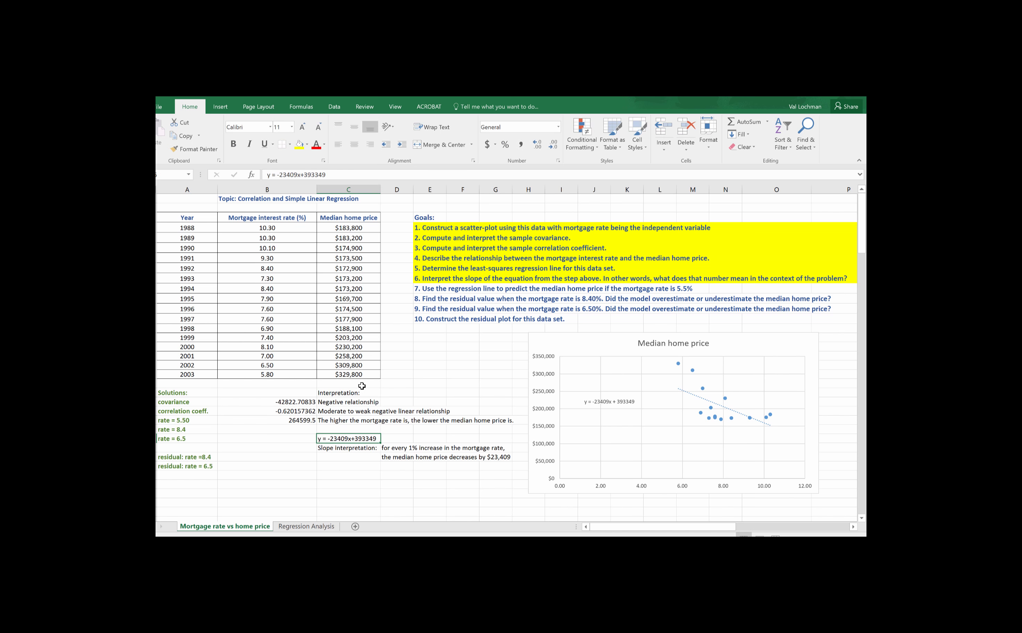
{"action": "left_click", "coordinate": [306, 145]}
{"action": "left_click", "coordinate": [354, 184]}
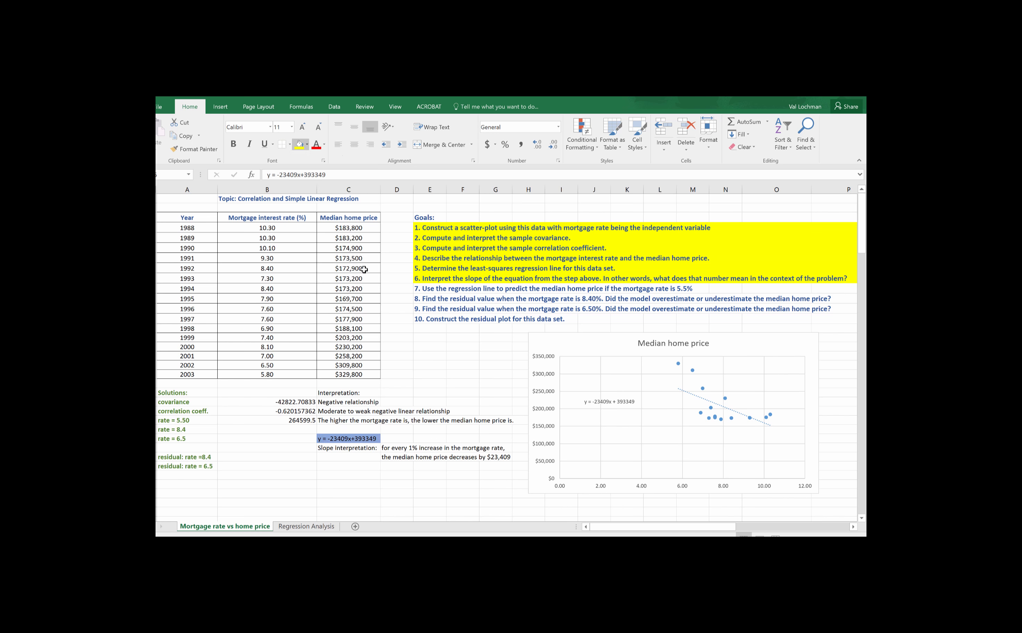
{"action": "key", "text": "Up"}
{"action": "key", "text": "Up"}
{"action": "key", "text": "Up"}
{"action": "key", "text": "Up"}
{"action": "left_click", "coordinate": [291, 414]}
{"action": "left_click", "coordinate": [306, 429]}
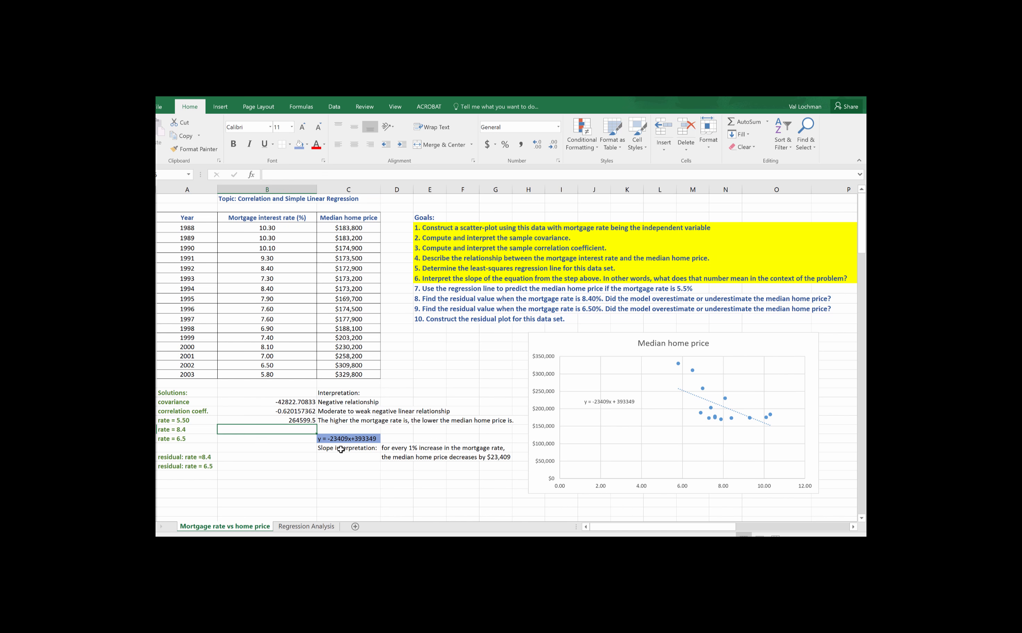
{"action": "left_click", "coordinate": [300, 419]}
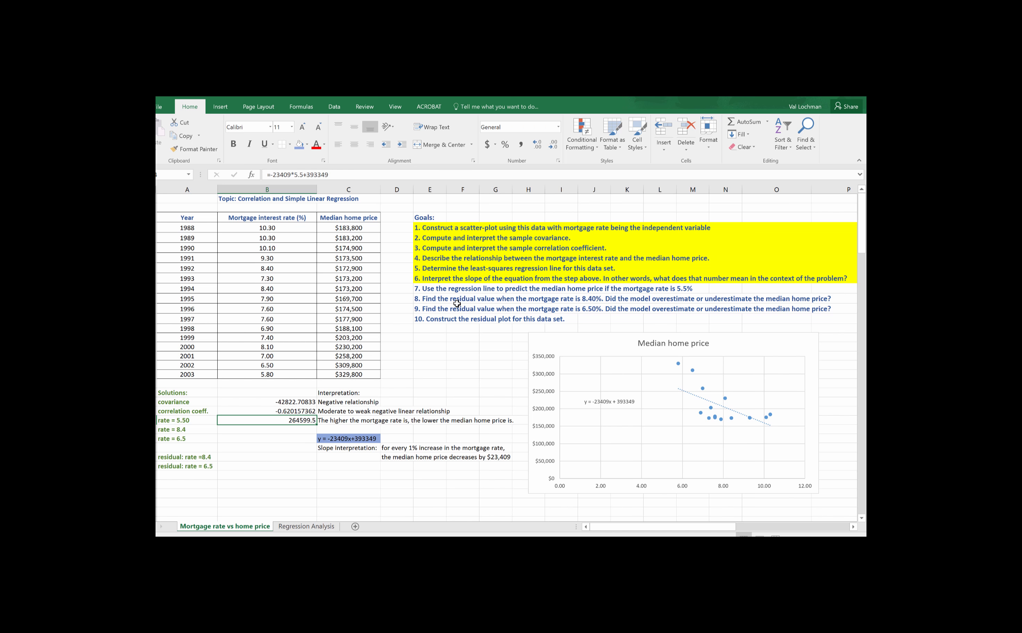
Step: Highlight the full text width of goal 7 in yellow
{"action": "left_click", "coordinate": [443, 289]}
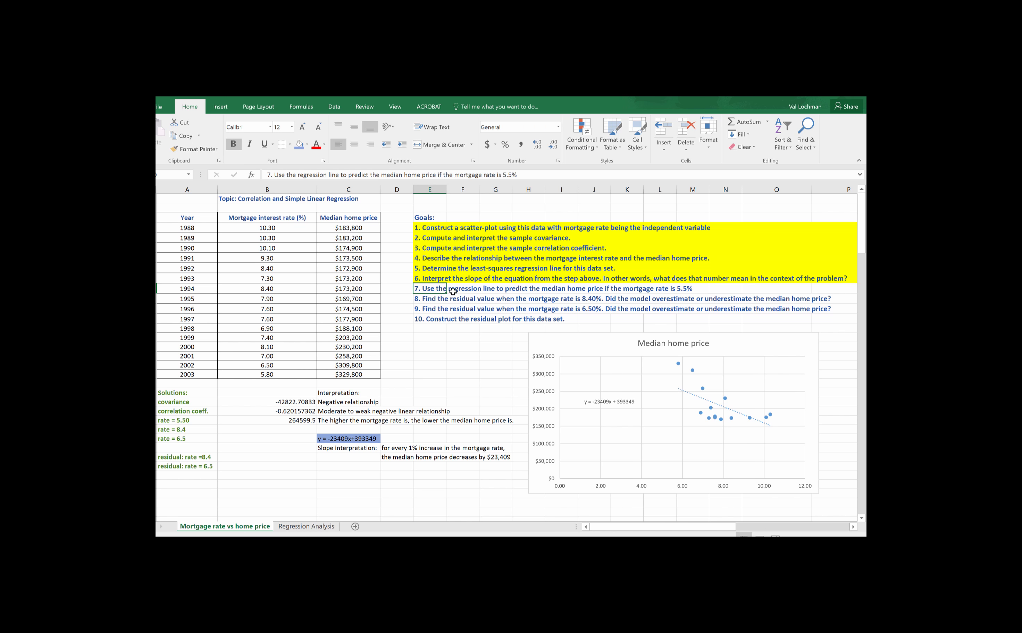
{"action": "left_click_drag", "start_coordinate": [426, 289], "coordinate": [827, 285]}
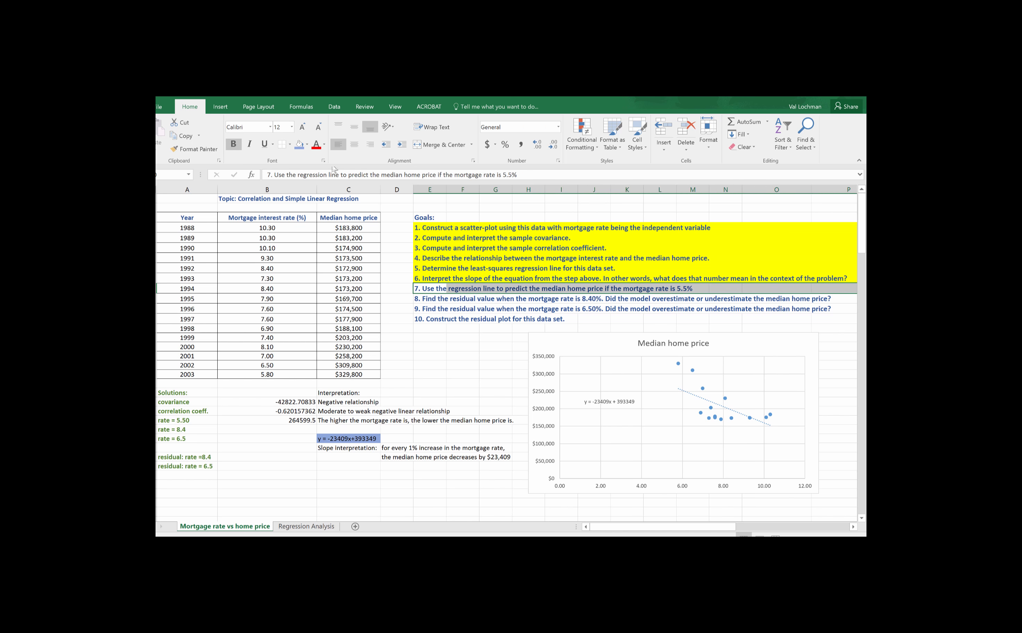
{"action": "left_click", "coordinate": [308, 150]}
{"action": "left_click", "coordinate": [321, 218]}
{"action": "left_click", "coordinate": [471, 303]}
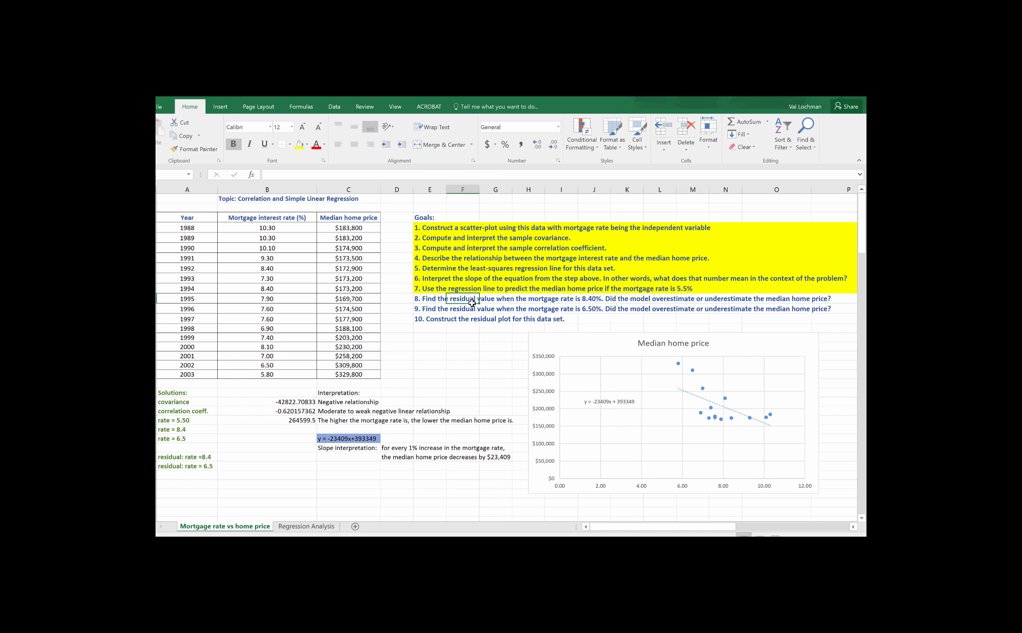
Step: Copy the 5.5% prediction formula down to the "rate = 8.4" and "rate = 6.5" rows
{"action": "left_click", "coordinate": [427, 302]}
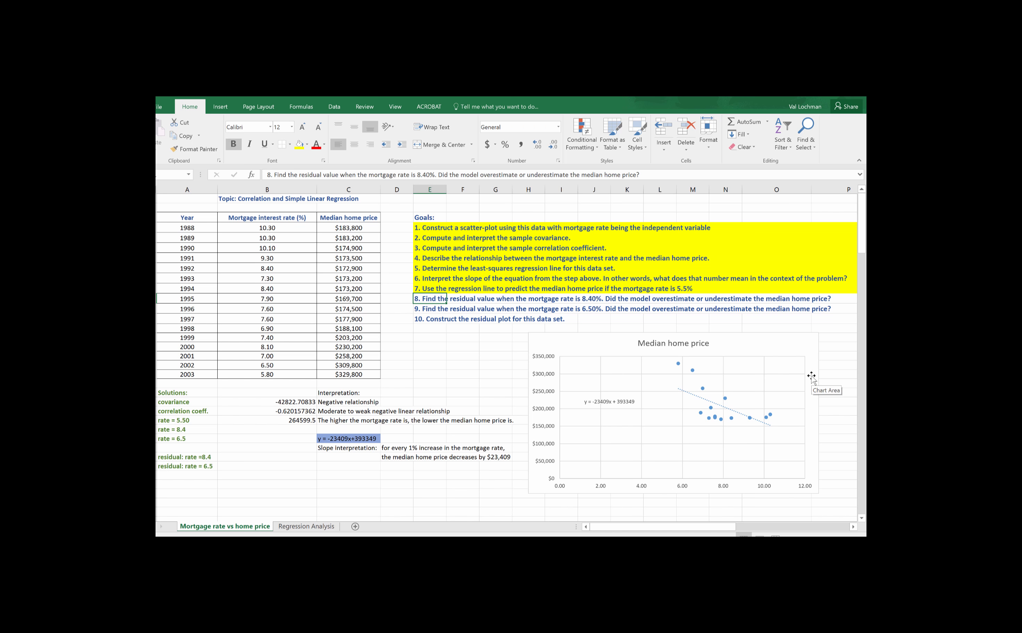
{"action": "scroll", "coordinate": [811, 378], "scroll_direction": "down", "scroll_amount": 1}
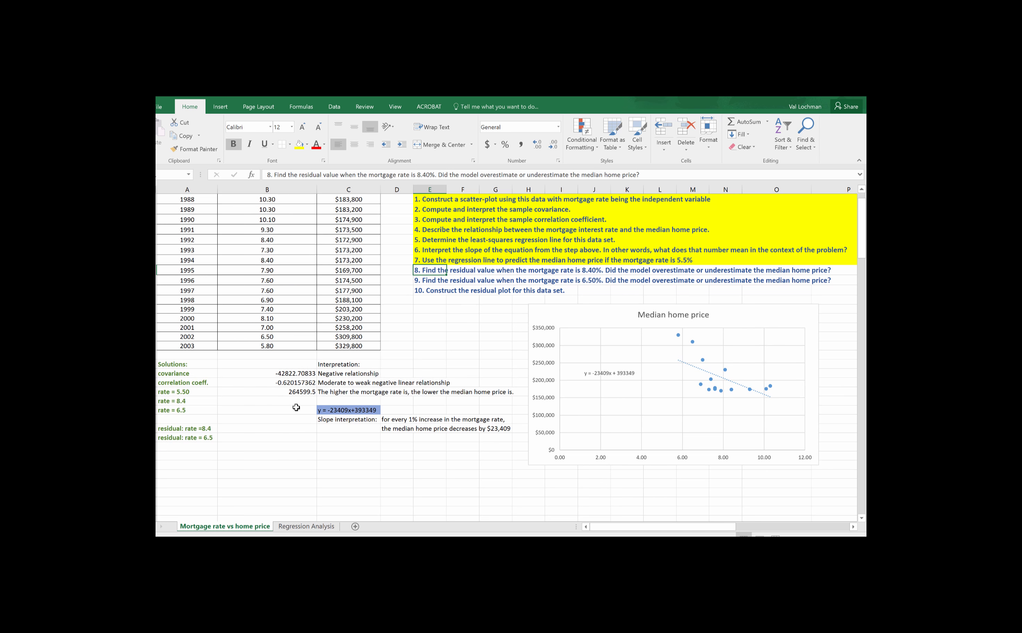
{"action": "left_click", "coordinate": [292, 403]}
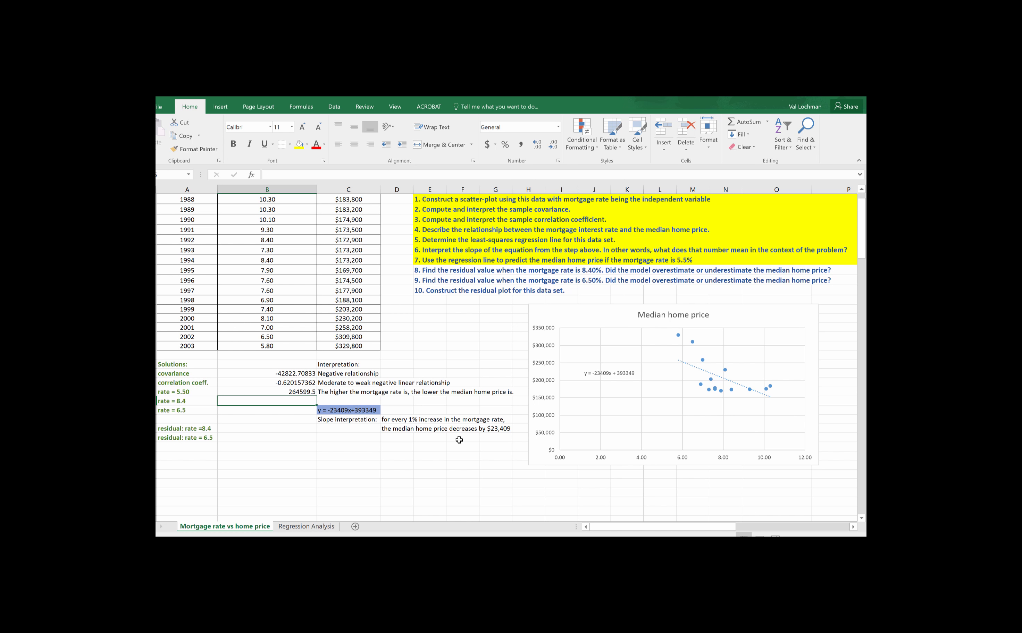
{"action": "scroll", "coordinate": [458, 440], "scroll_direction": "up", "scroll_amount": 1}
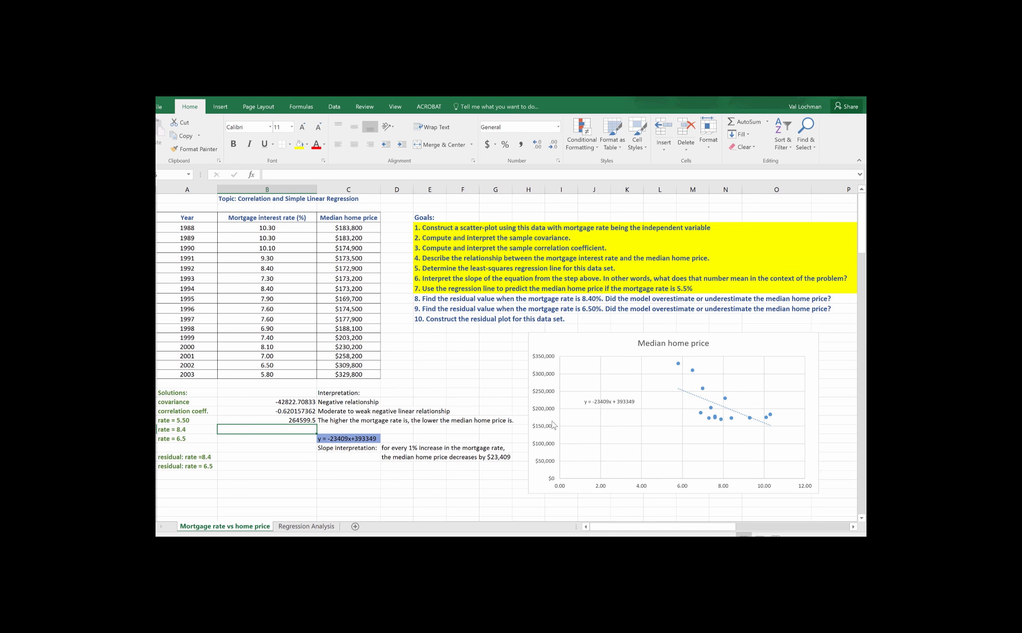
{"action": "left_click", "coordinate": [290, 421]}
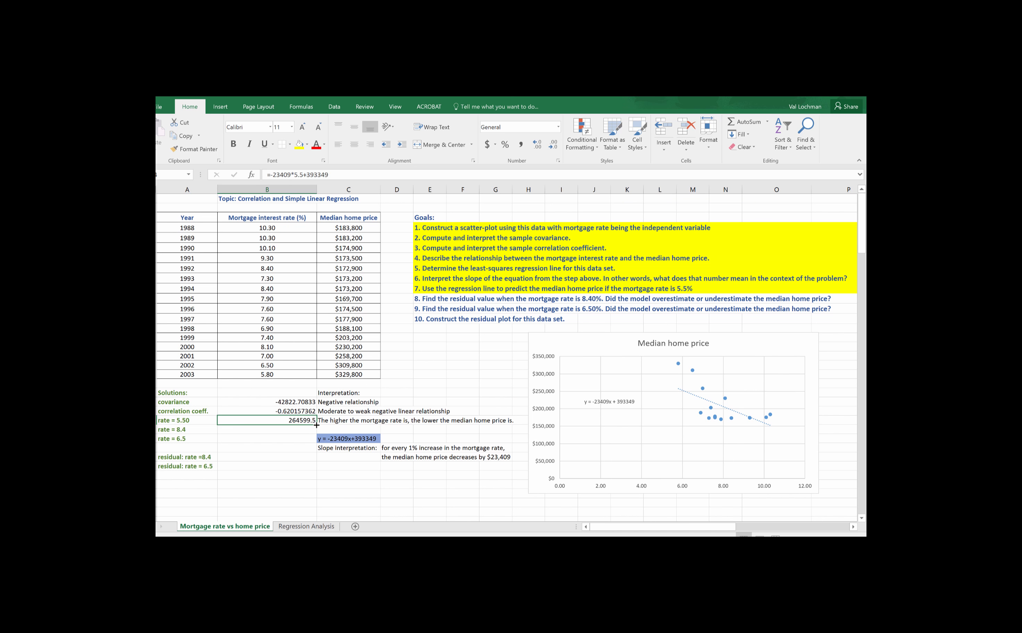
{"action": "left_click_drag", "start_coordinate": [316, 426], "coordinate": [316, 444]}
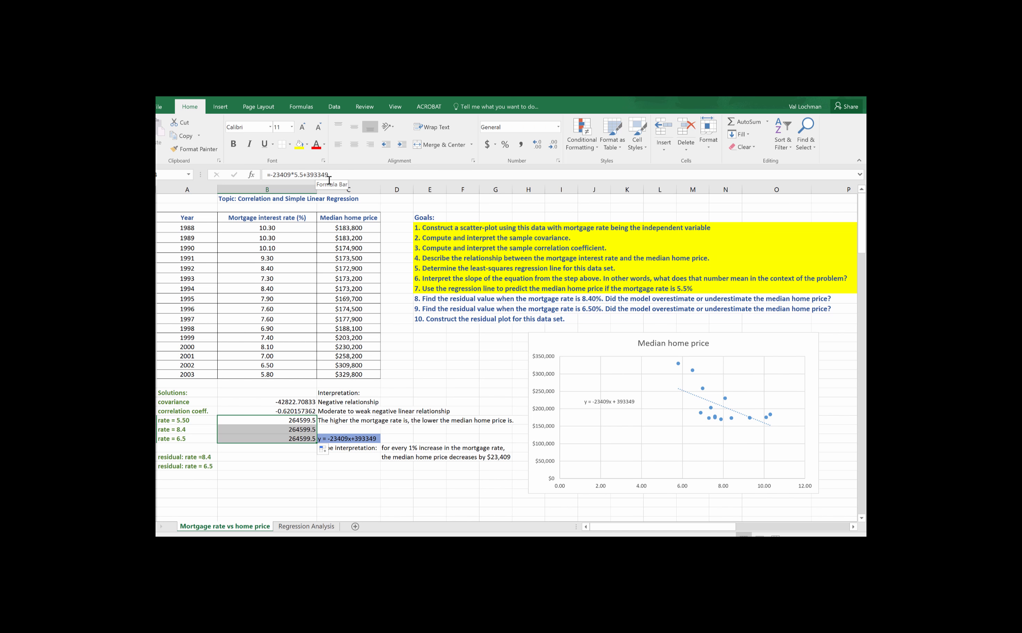
Step: Set the rate in the prediction formula beside "rate = 8.4" to 8.4
{"action": "left_click", "coordinate": [297, 430]}
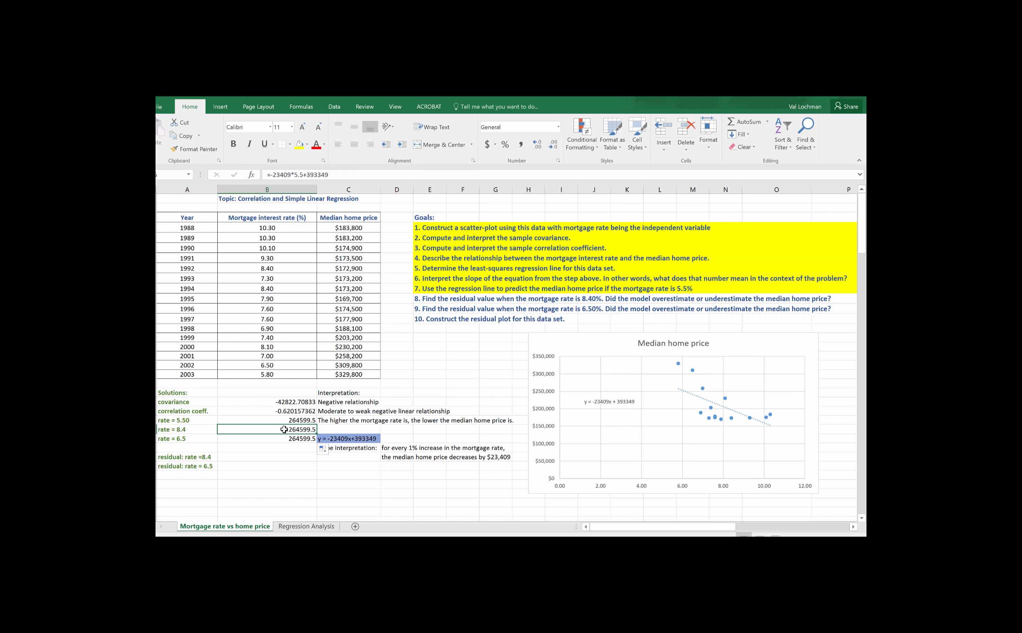
{"action": "left_click", "coordinate": [305, 176]}
{"action": "key", "text": "shift+Left"}
{"action": "key", "text": "shift+Left"}
{"action": "key", "text": "shift+Left"}
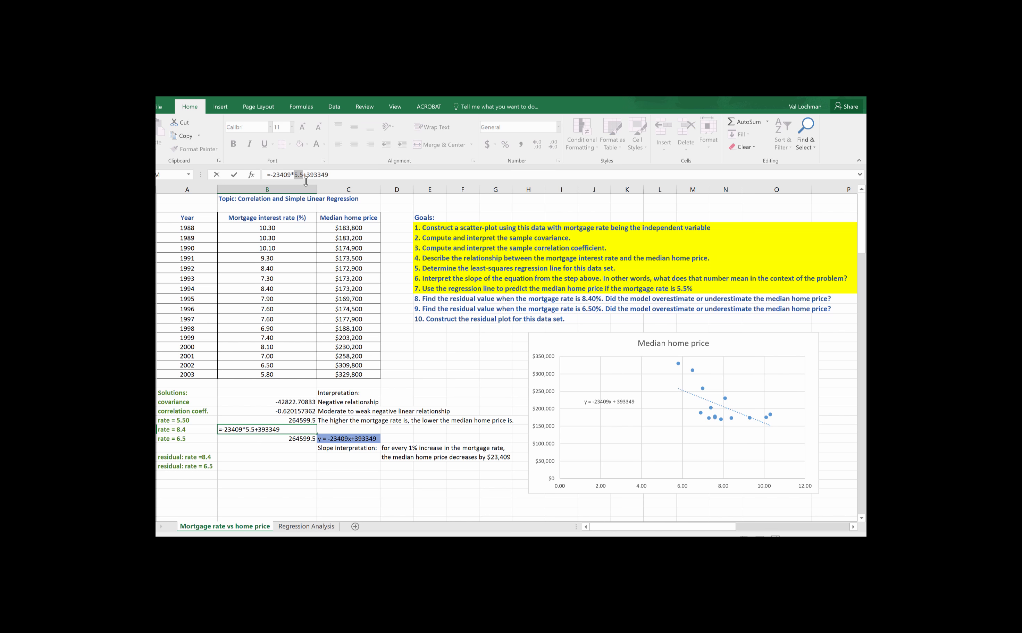
{"action": "type", "text": "8.4"}
{"action": "key", "text": "Return"}
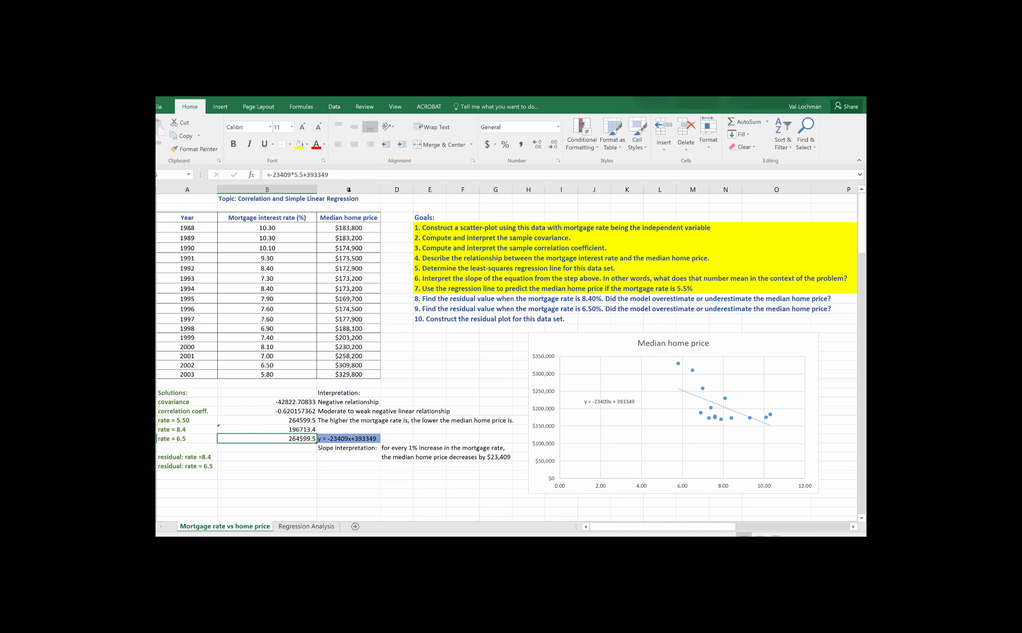
{"action": "left_click", "coordinate": [305, 431]}
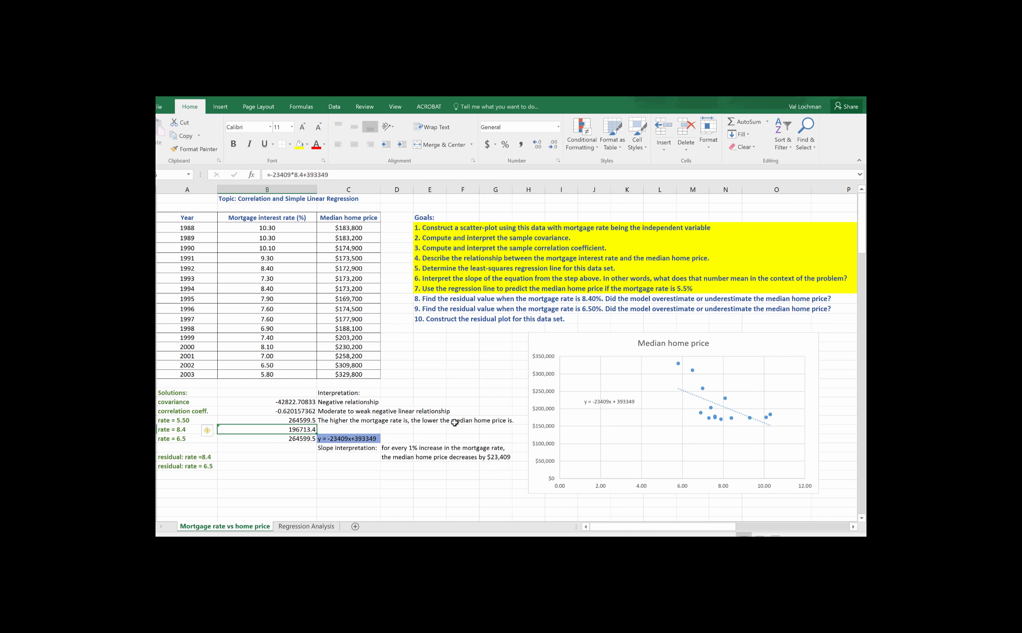
Step: Set the rate in the prediction formula beside "rate = 6.5" to 6.5
{"action": "left_click", "coordinate": [306, 439]}
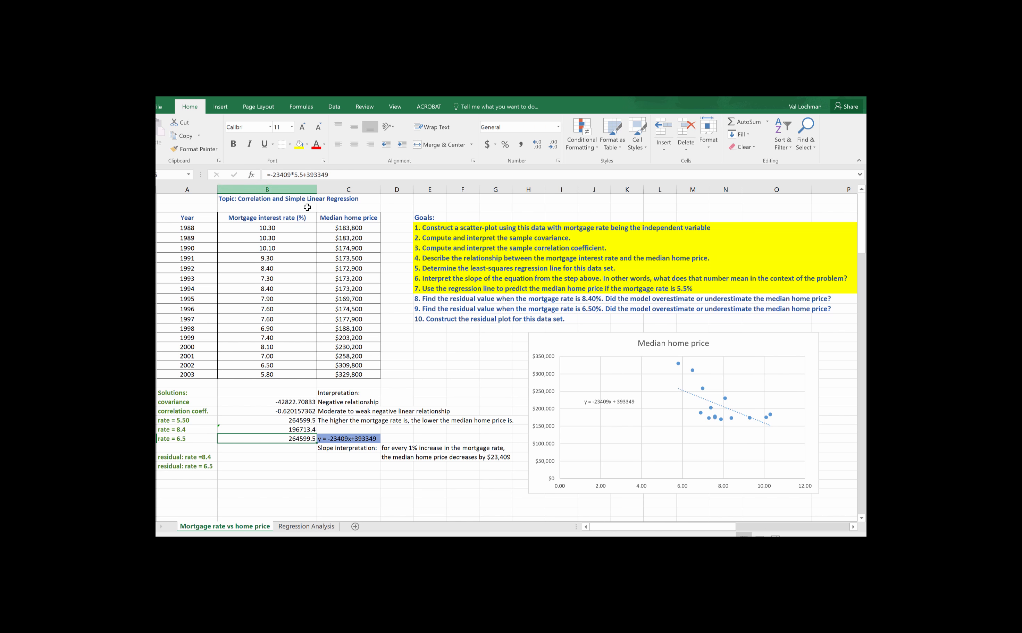
{"action": "left_click", "coordinate": [298, 175]}
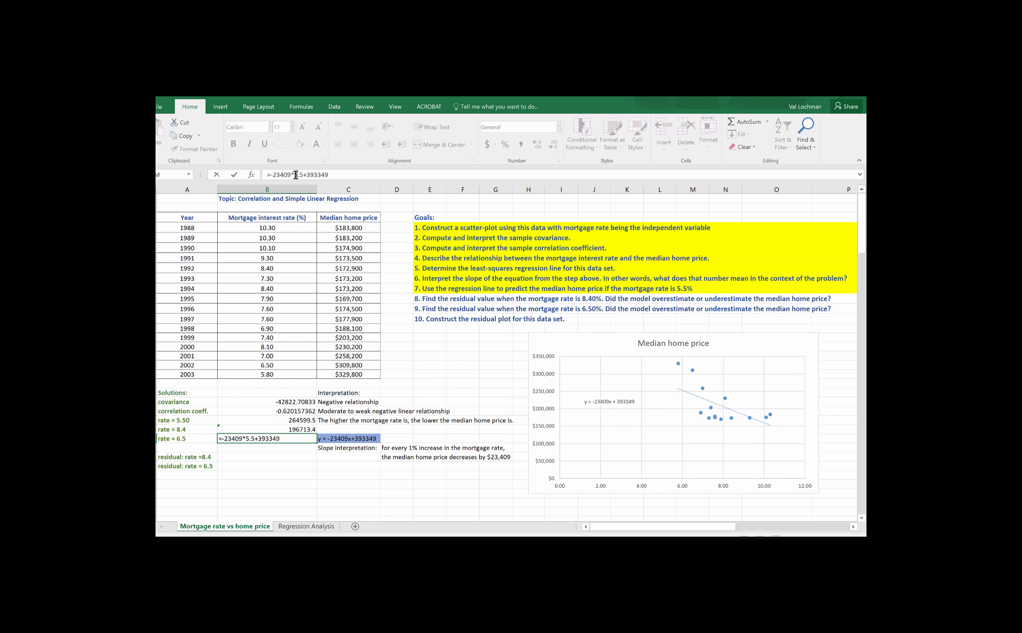
{"action": "key", "text": "Delete"}
{"action": "type", "text": "6"}
{"action": "key", "text": "Return"}
{"action": "left_click", "coordinate": [285, 428]}
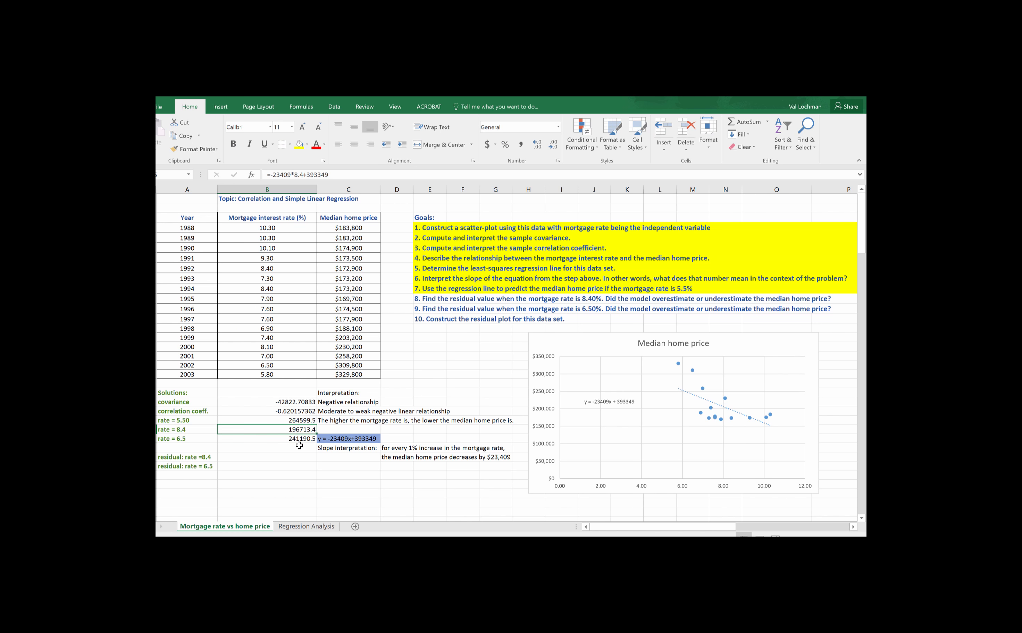
{"action": "left_click", "coordinate": [295, 440]}
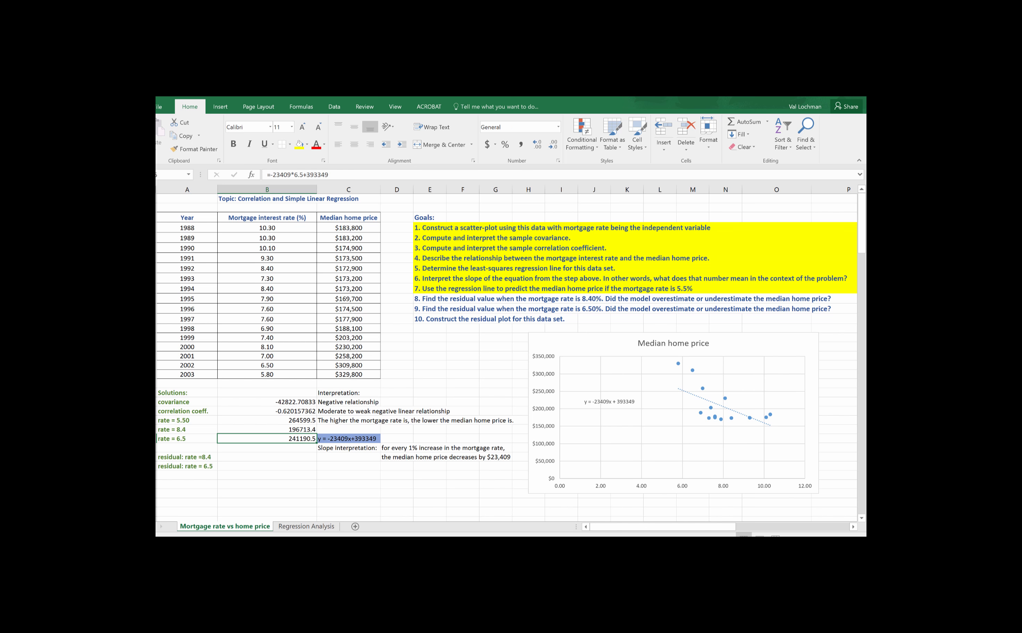
Step: Enter the note "Residual = actual - predicted" in column D beside the year 2000 row
{"action": "scroll", "coordinate": [449, 406], "scroll_direction": "down", "scroll_amount": 1}
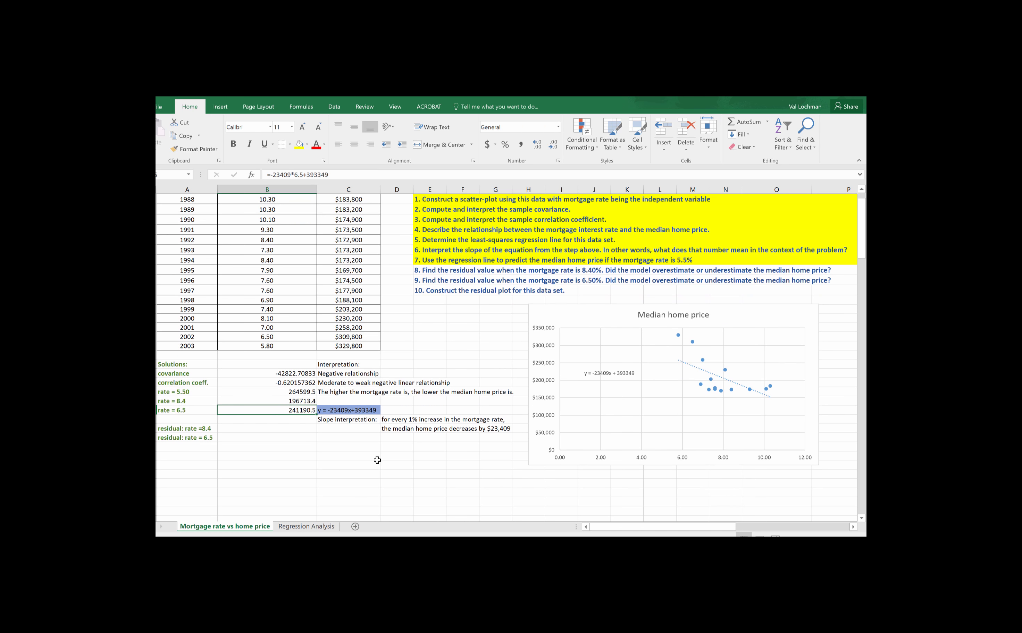
{"action": "left_click", "coordinate": [406, 319]}
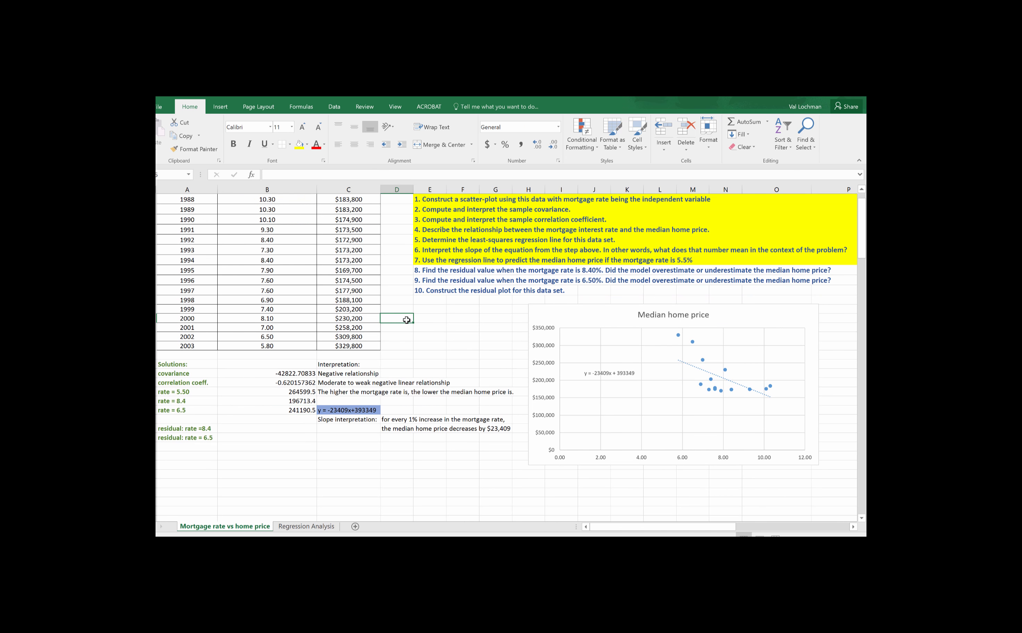
{"action": "type", "text": "Residual"}
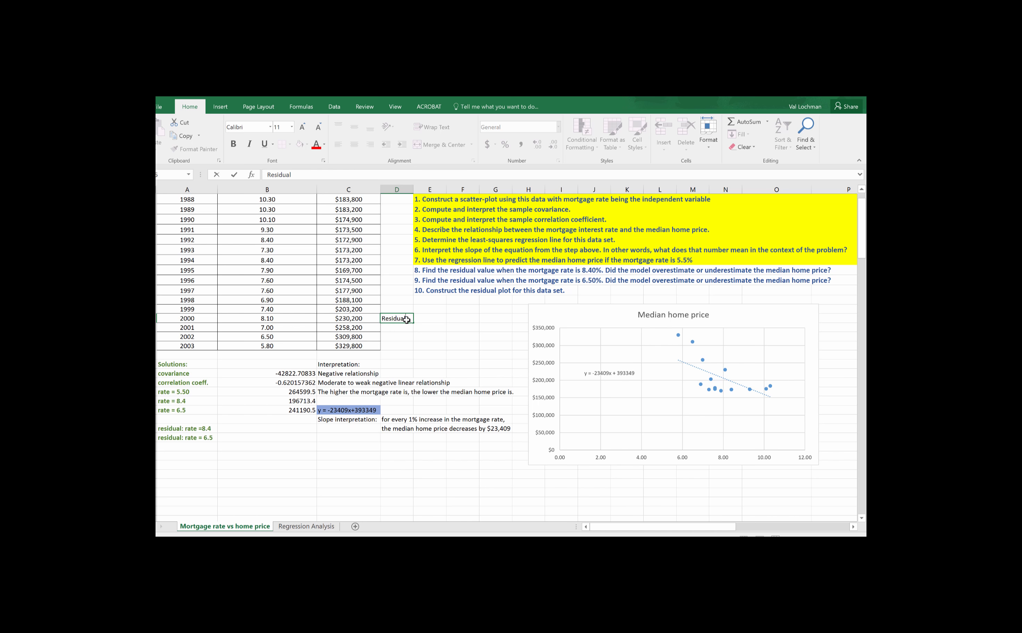
{"action": "type", "text": " = actual - predicted"}
{"action": "key", "text": "Return"}
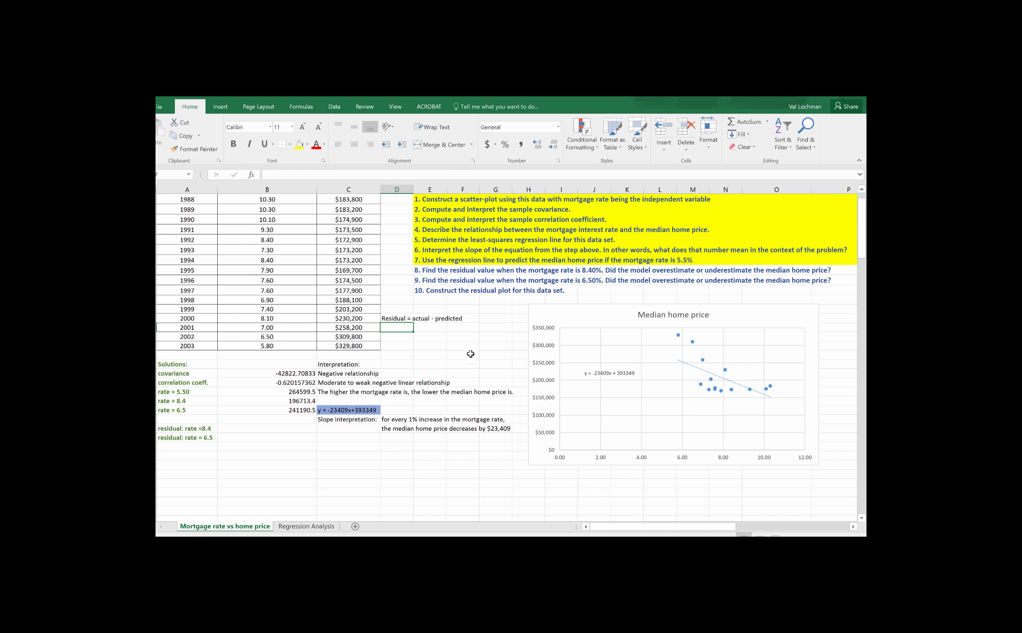
Step: Compute the residual beside "residual: rate =8.4" as the 1994 median home price minus the 8.4% prediction, using =C10-B25
{"action": "scroll", "coordinate": [472, 354], "scroll_direction": "up", "scroll_amount": 1}
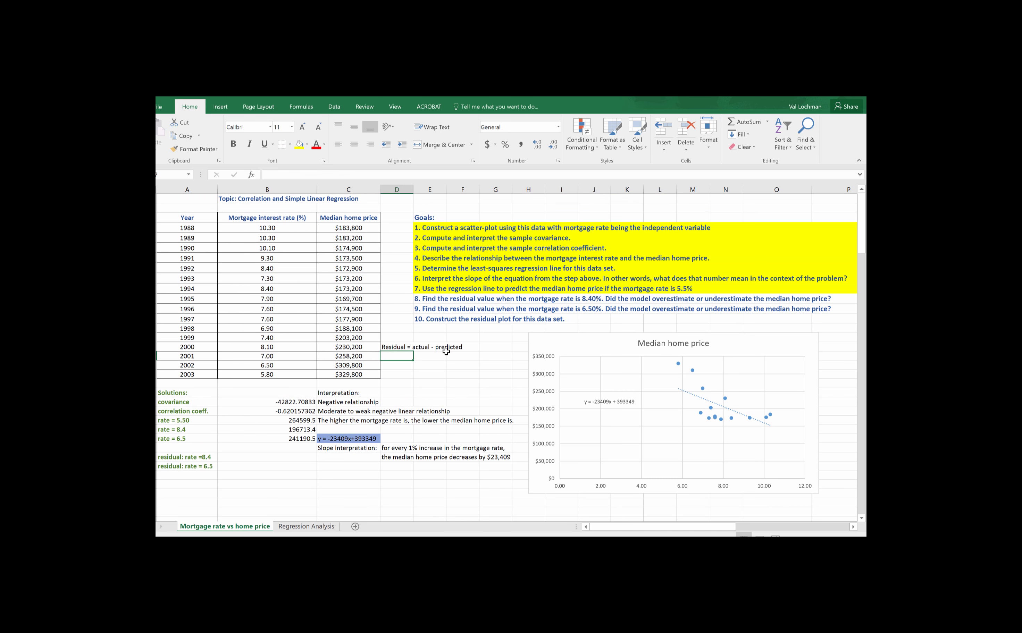
{"action": "left_click", "coordinate": [276, 458]}
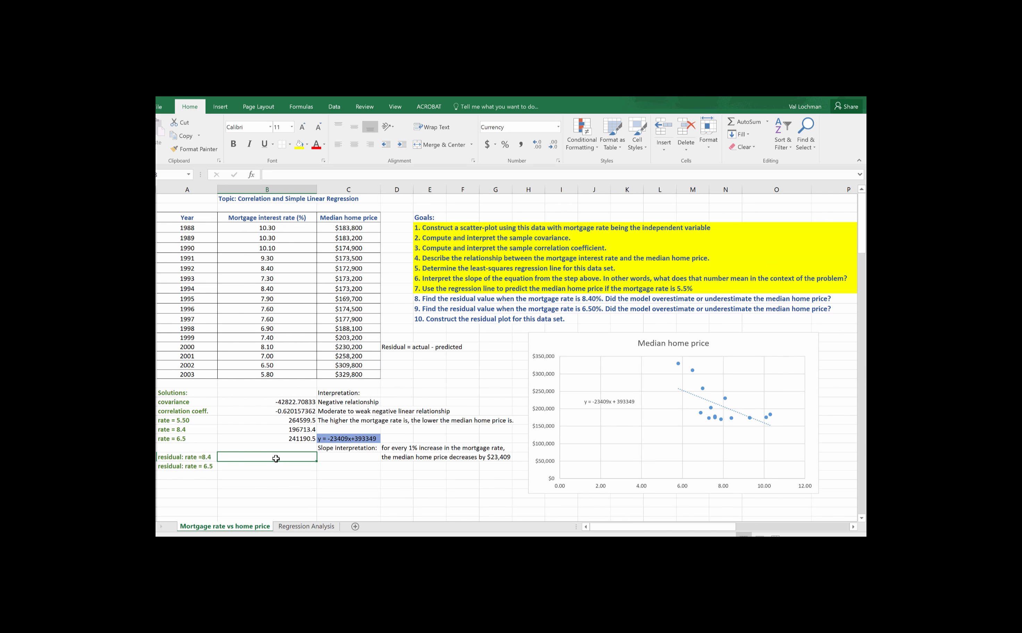
{"action": "type", "text": "="}
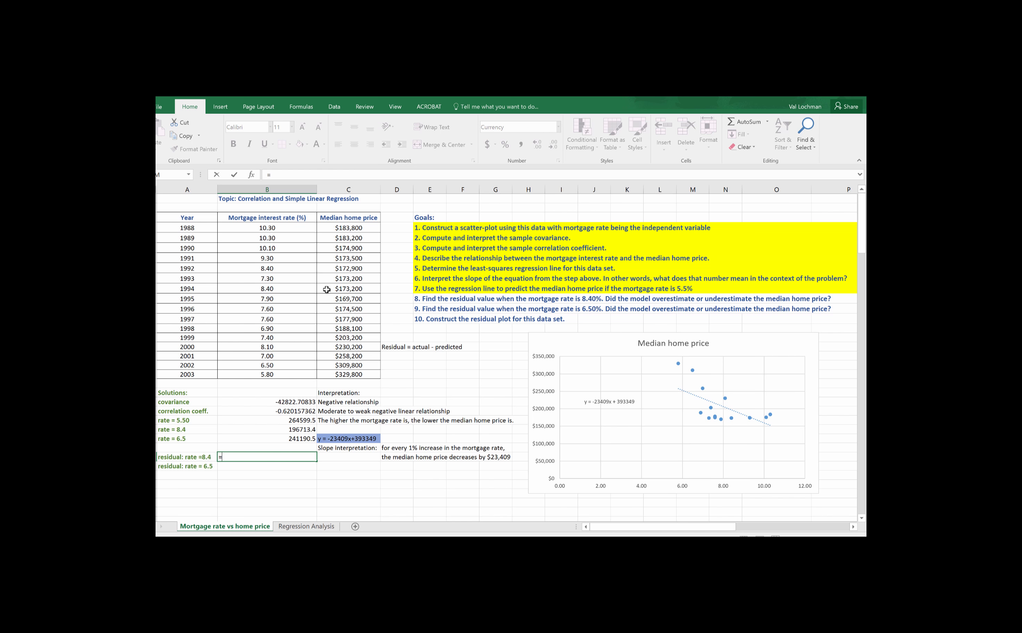
{"action": "left_click", "coordinate": [349, 290]}
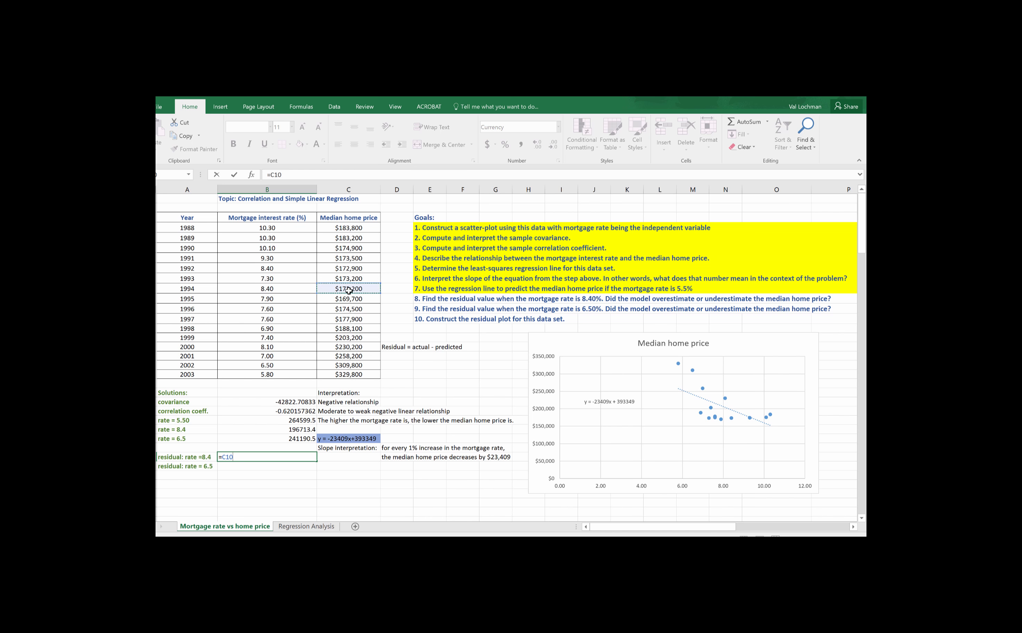
{"action": "type", "text": "_"}
{"action": "key", "text": "BackSpace"}
{"action": "type", "text": "-"}
{"action": "left_click", "coordinate": [304, 431]}
{"action": "key", "text": "Return"}
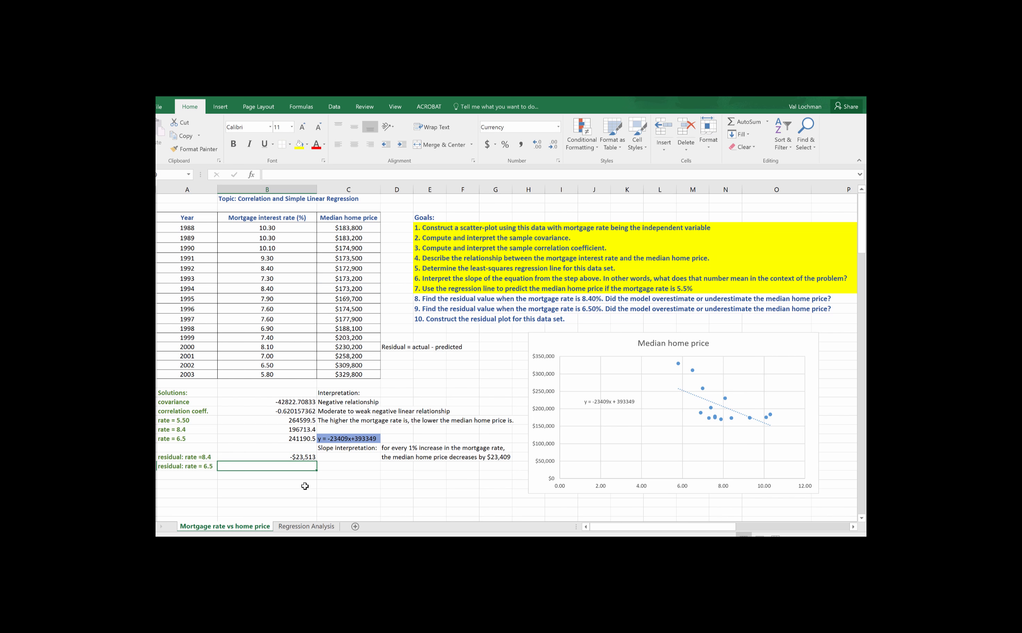
{"action": "left_click", "coordinate": [304, 457]}
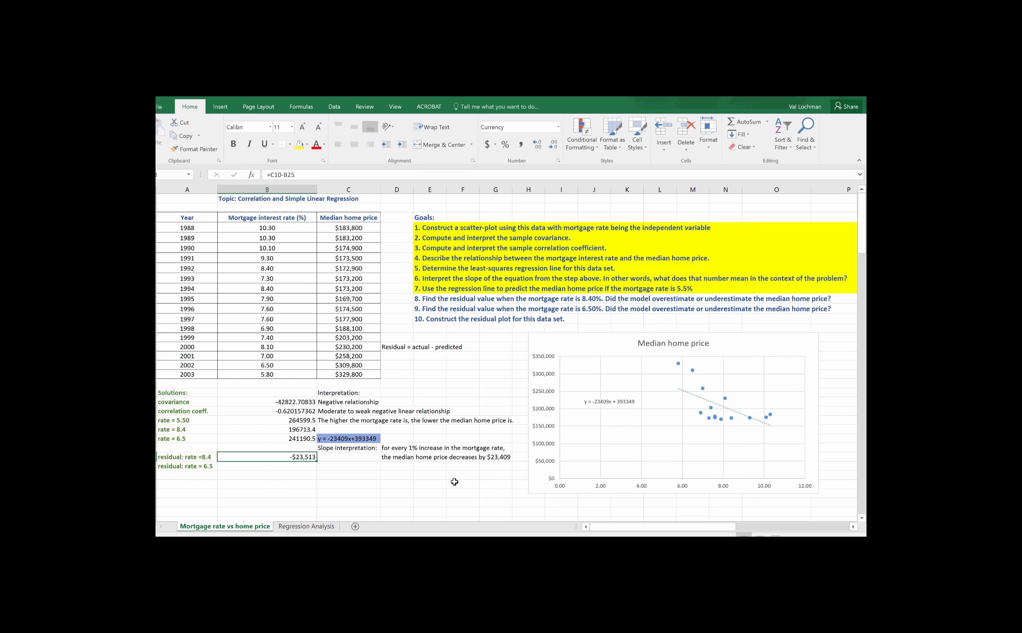
Step: Compute the residual beside "residual: rate = 6.5" as the 2002 median home price minus the 6.5% prediction, using =C18-B26
{"action": "left_click", "coordinate": [273, 465]}
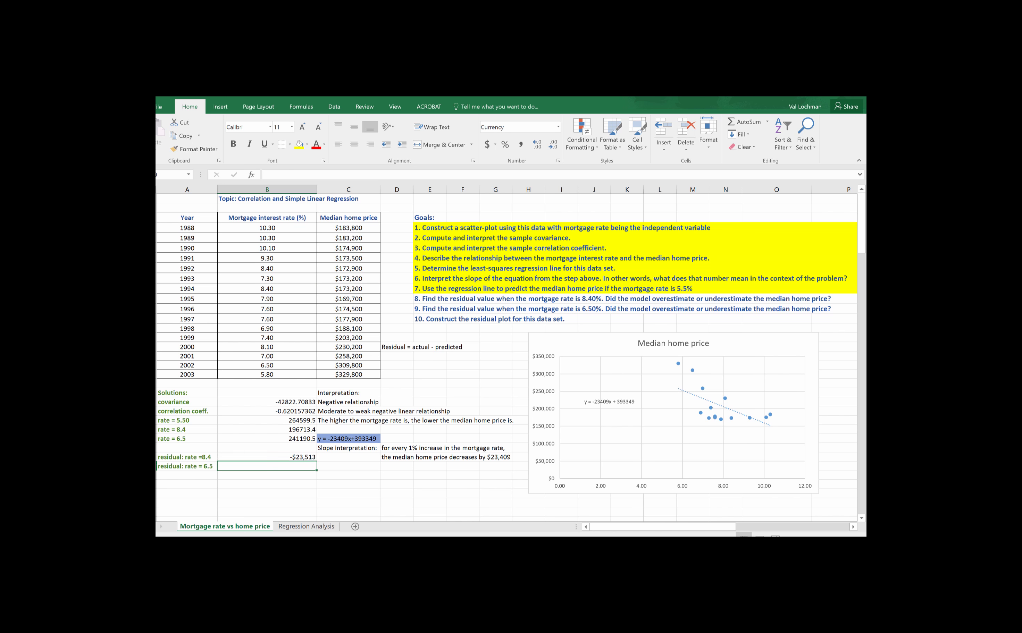
{"action": "type", "text": "="}
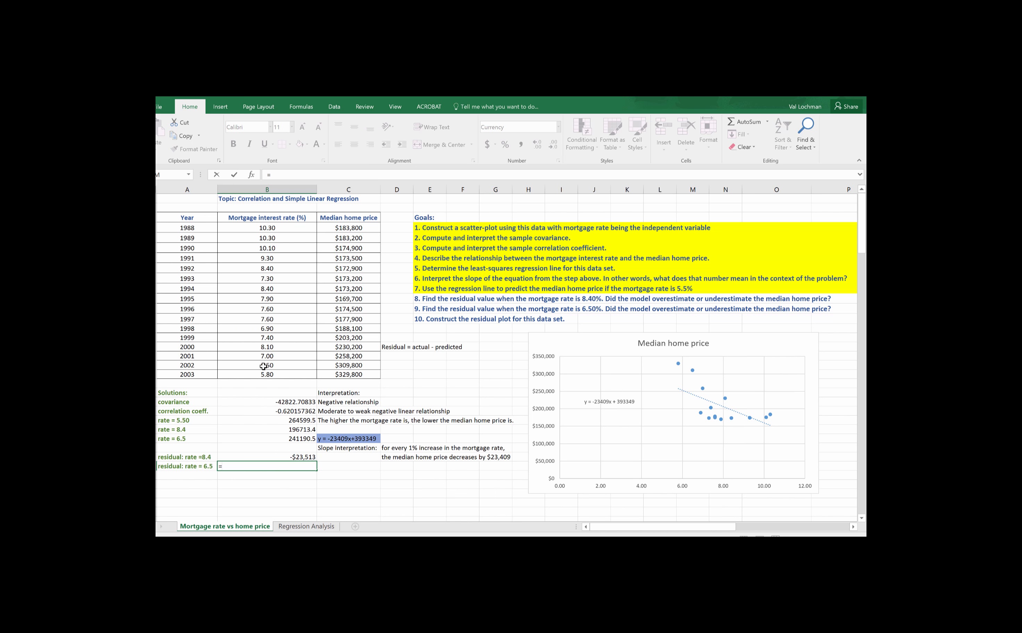
{"action": "left_click", "coordinate": [359, 367]}
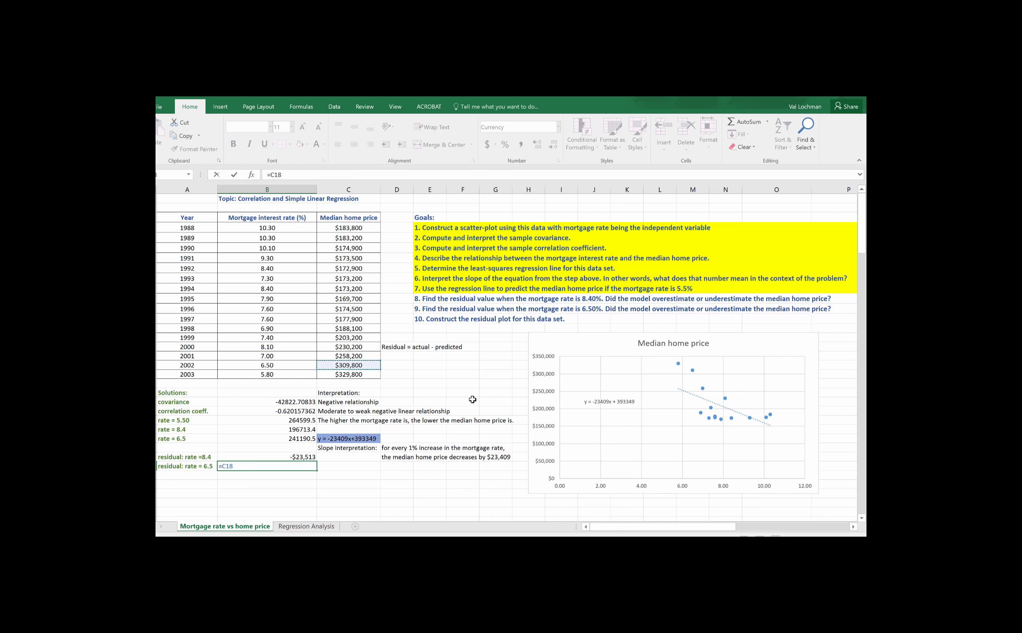
{"action": "type", "text": "-"}
{"action": "left_click", "coordinate": [305, 440]}
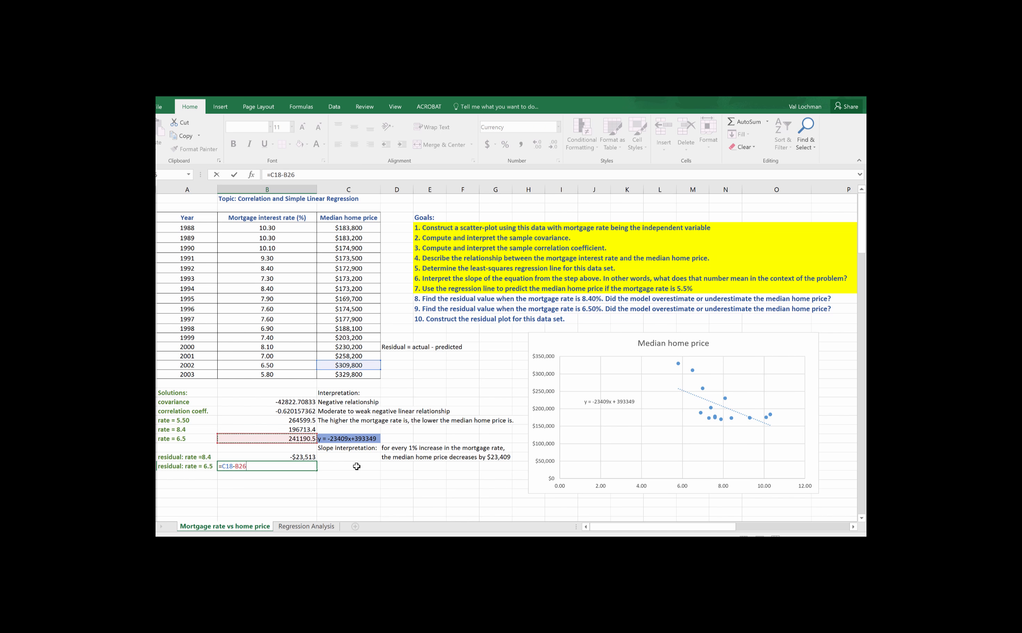
{"action": "key", "text": "Return"}
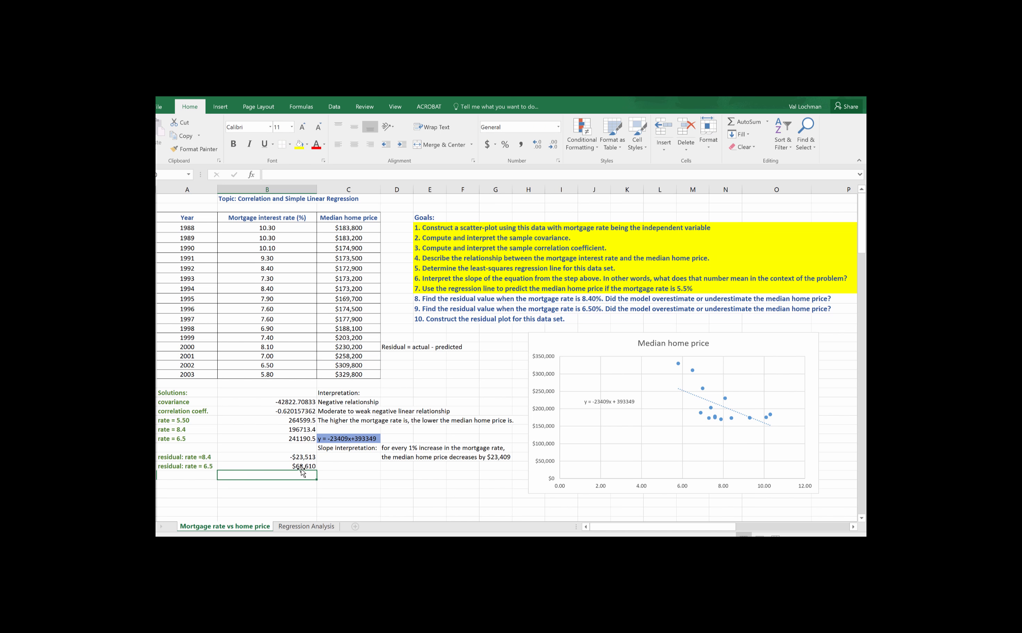
Step: Enter the interpretation "overestimated" in column C beside the residual for rate 8.4
{"action": "left_click", "coordinate": [304, 458]}
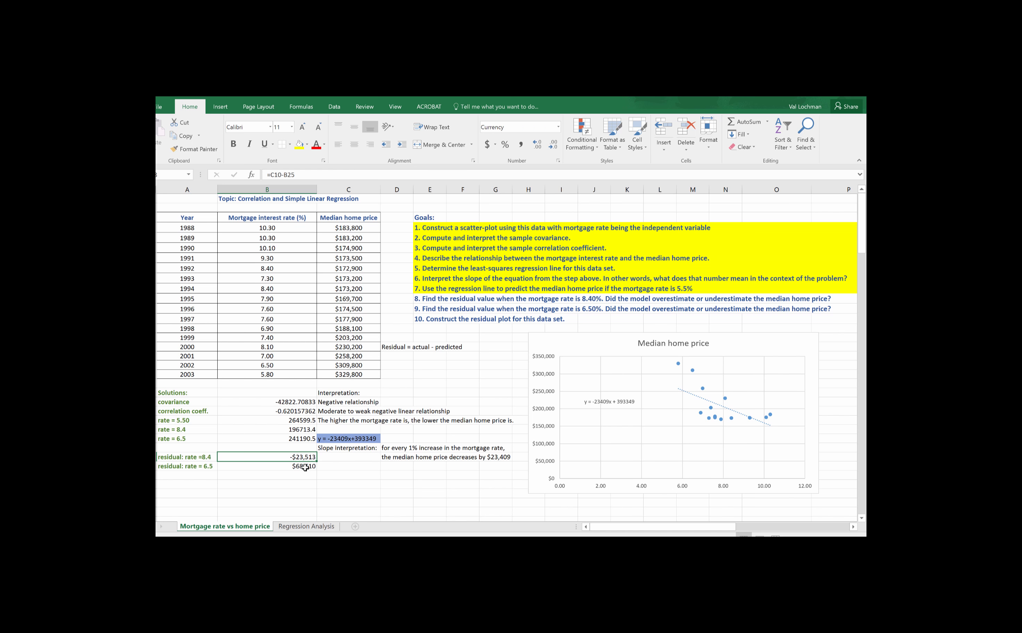
{"action": "left_click", "coordinate": [306, 468]}
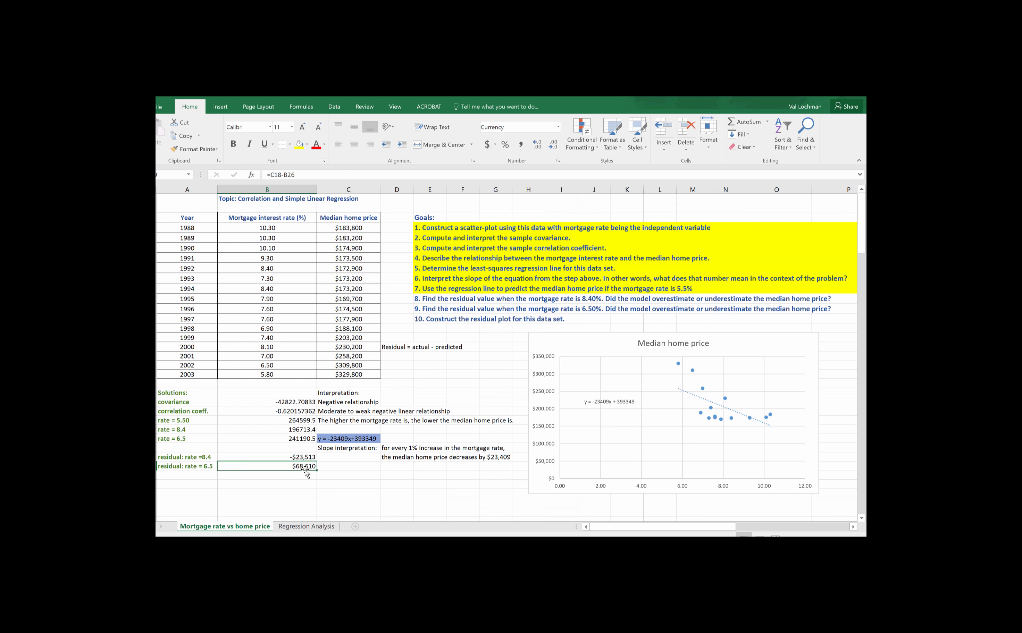
{"action": "left_click", "coordinate": [343, 457]}
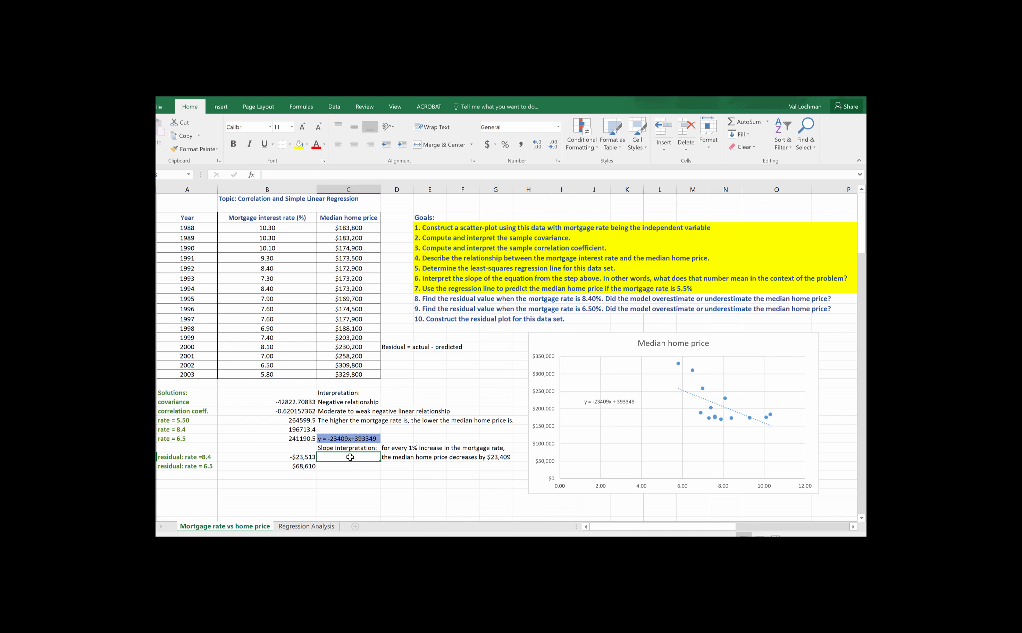
{"action": "type", "text": "ov"}
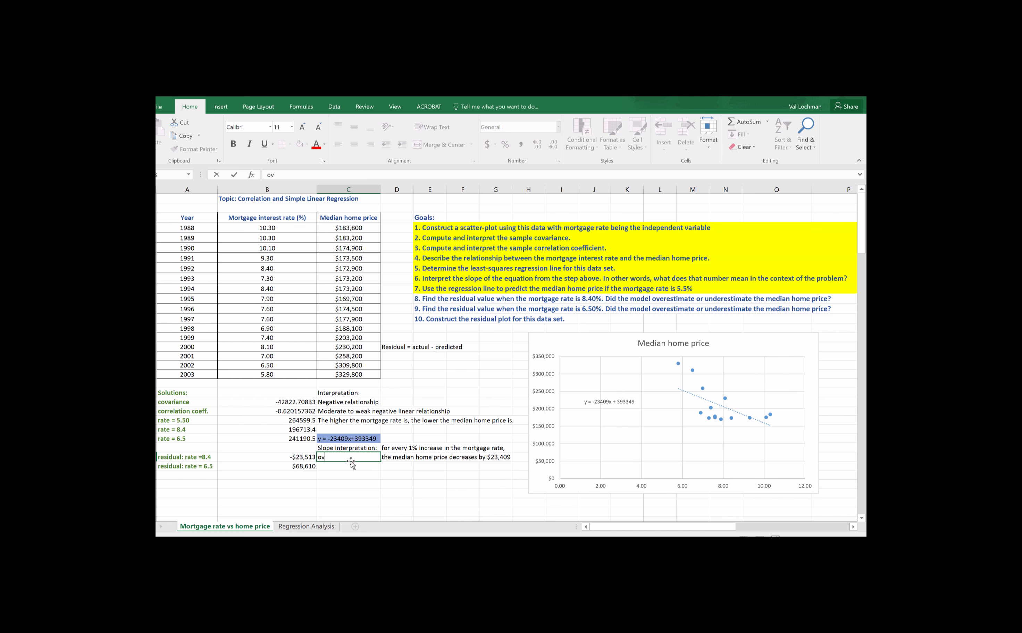
{"action": "type", "text": "erestimated"}
{"action": "key", "text": "Return"}
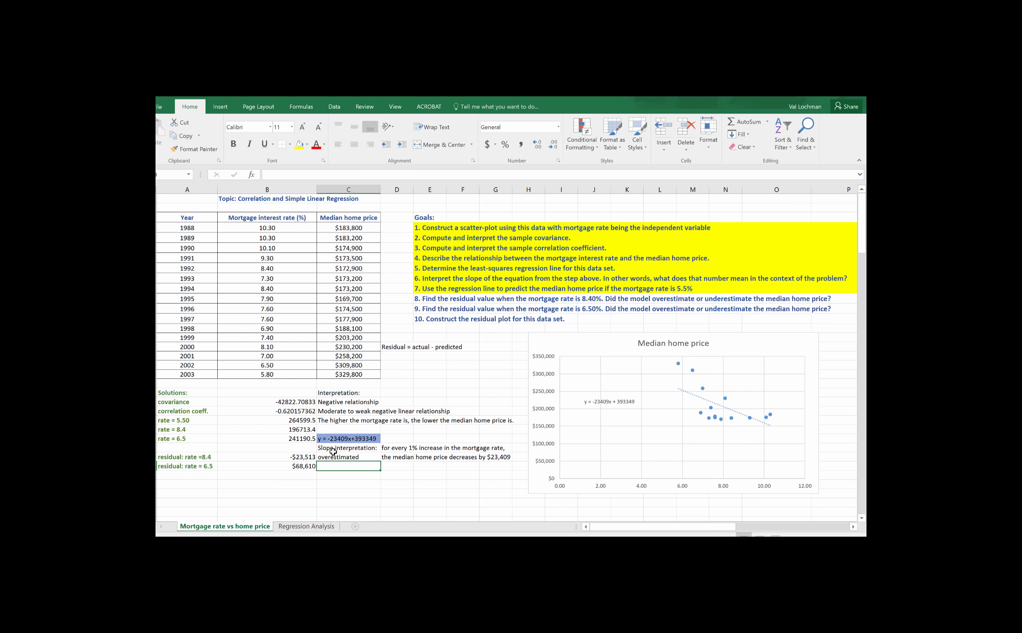
Step: Enter the interpretation "underestimated" in column C beside the residual for rate 6.5
{"action": "left_click", "coordinate": [308, 466]}
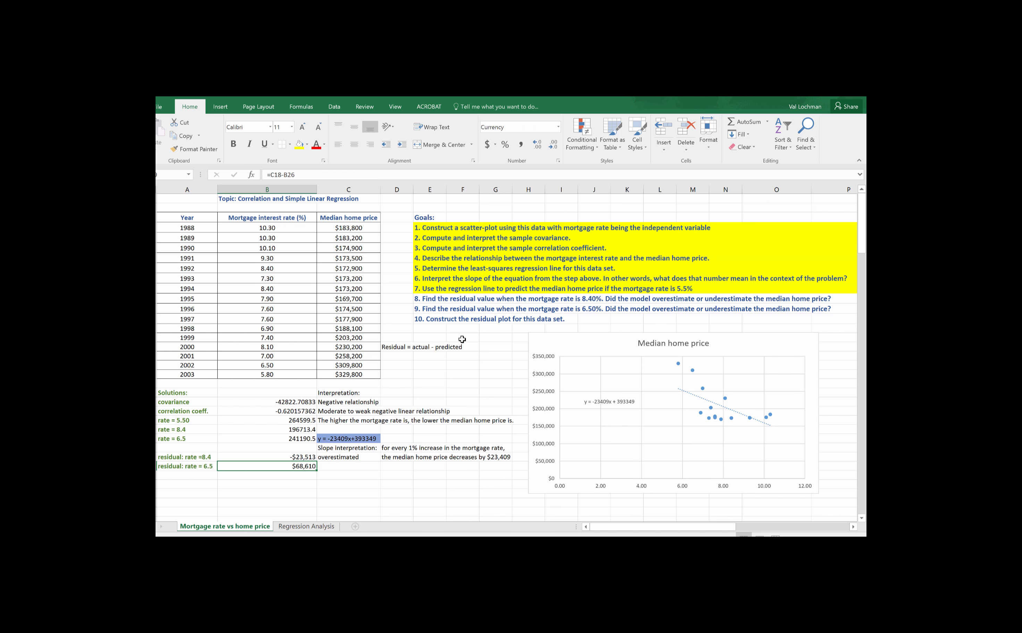
{"action": "left_click", "coordinate": [347, 468]}
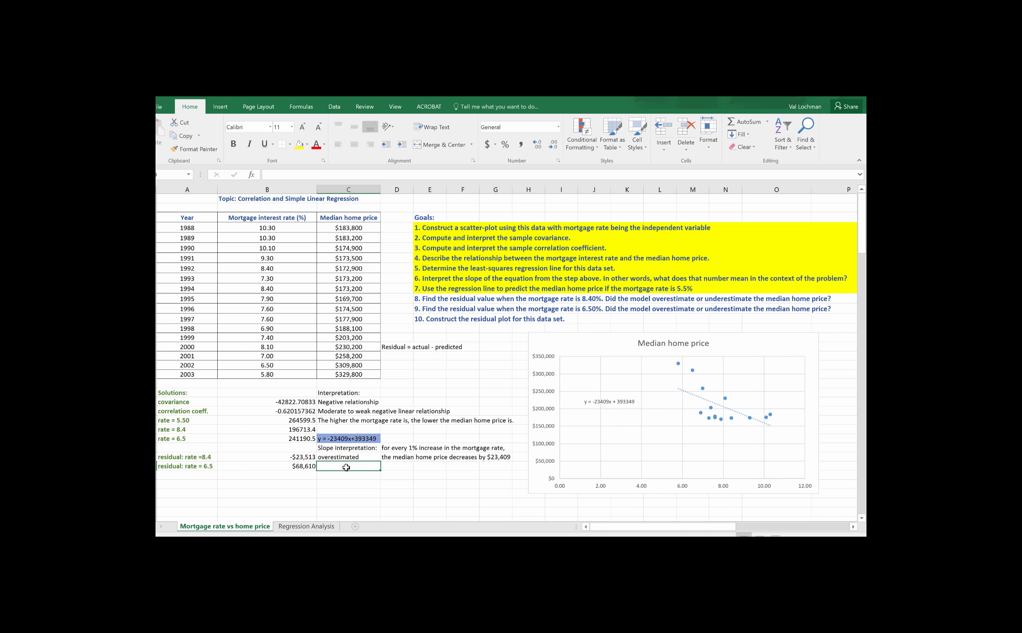
{"action": "type", "text": "underestimated"}
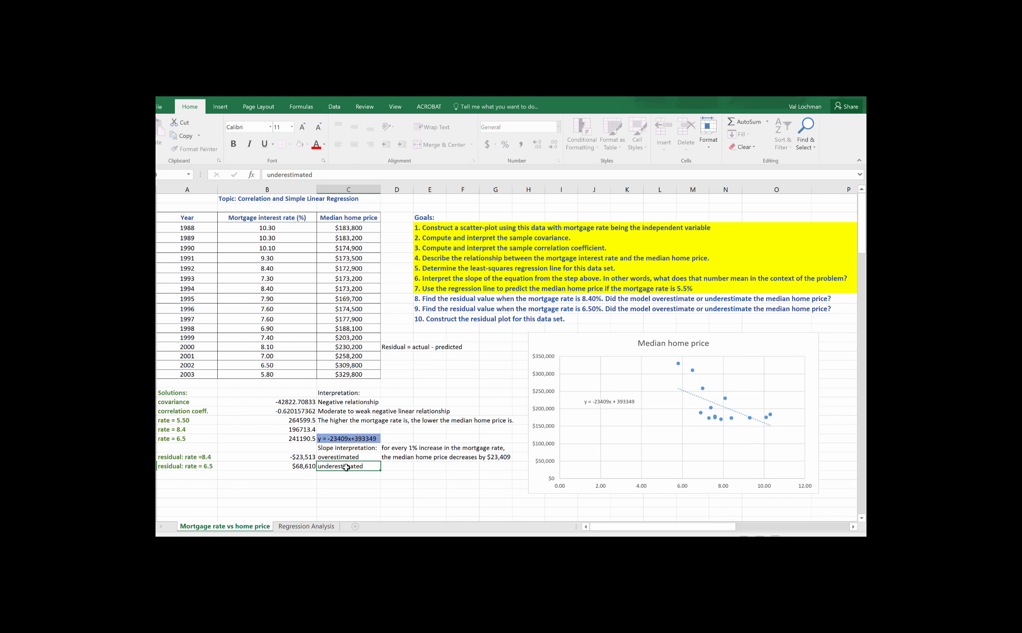
{"action": "key", "text": "Return"}
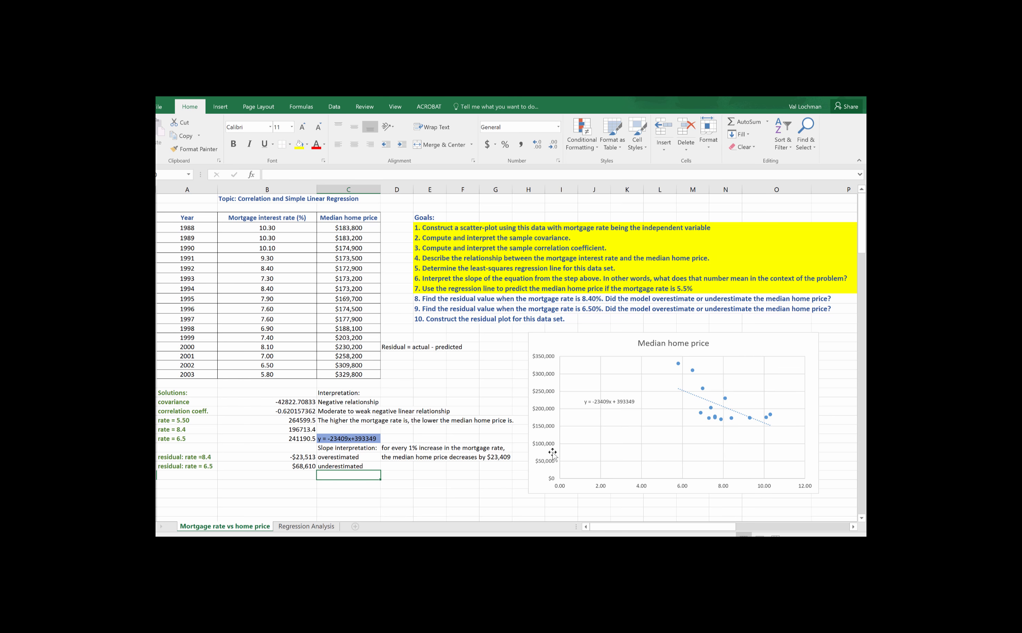
{"action": "scroll", "coordinate": [552, 453], "scroll_direction": "down", "scroll_amount": 1}
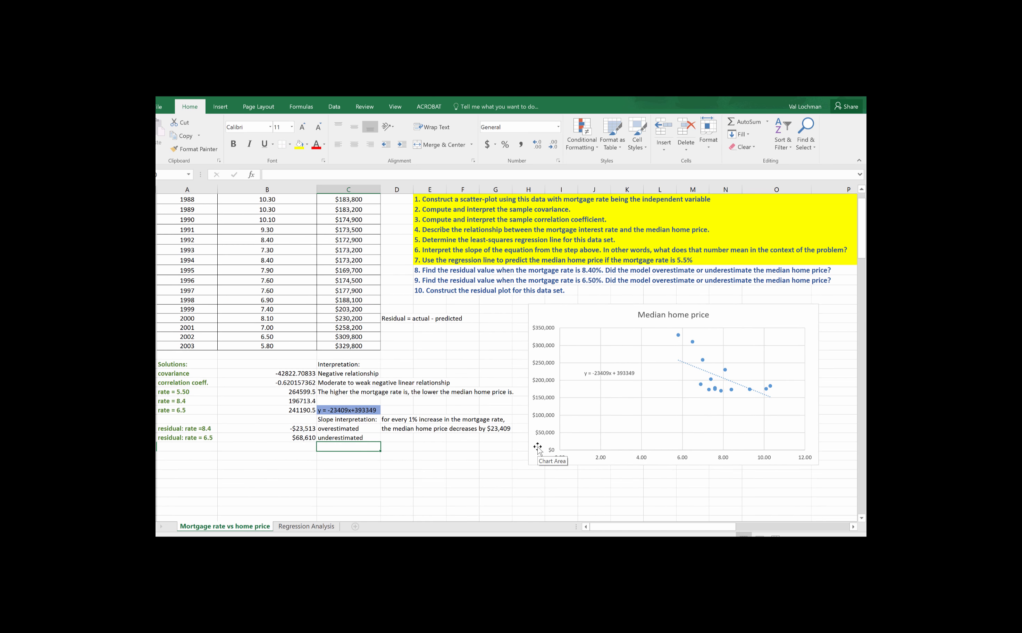
{"action": "left_click", "coordinate": [339, 438]}
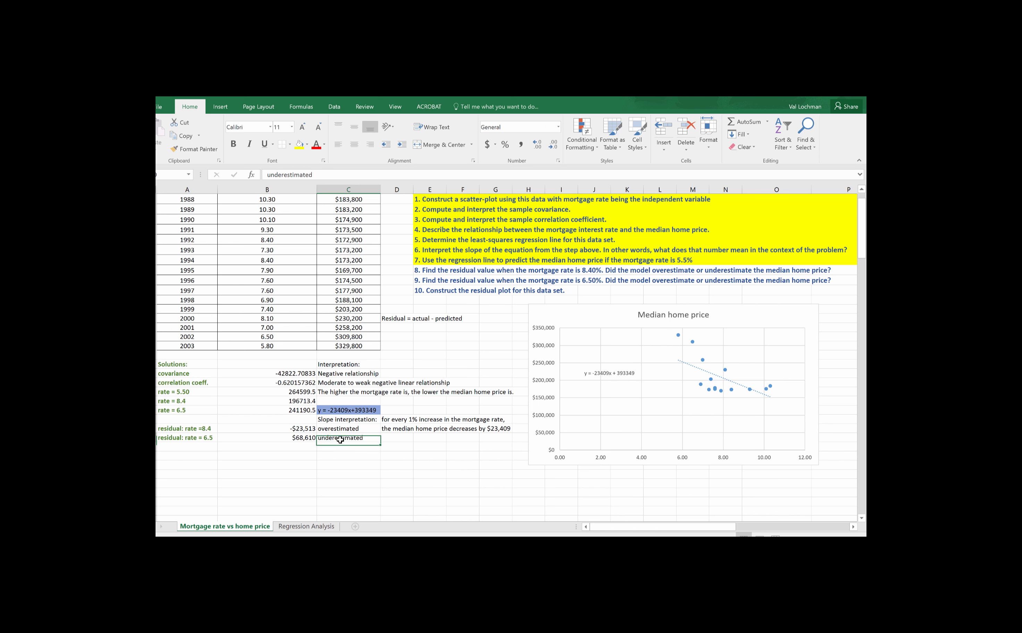
{"action": "left_click", "coordinate": [309, 429]}
{"action": "left_click", "coordinate": [304, 439]}
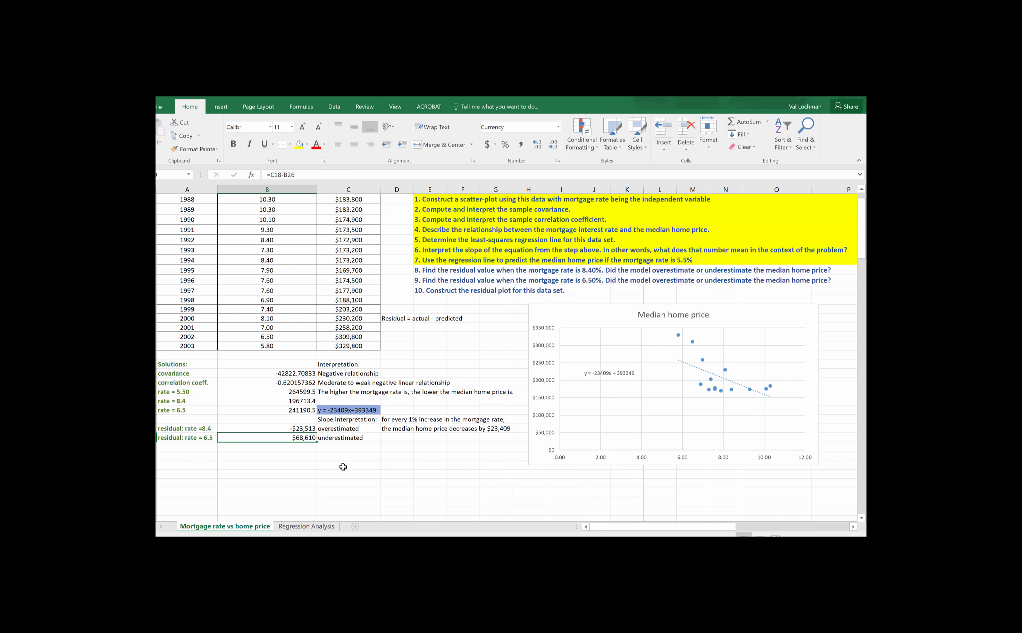
{"action": "left_click", "coordinate": [309, 430]}
Step: Highlight goals 8 and 9 in the goals list with the yellow fill colour
{"action": "left_click", "coordinate": [432, 272]}
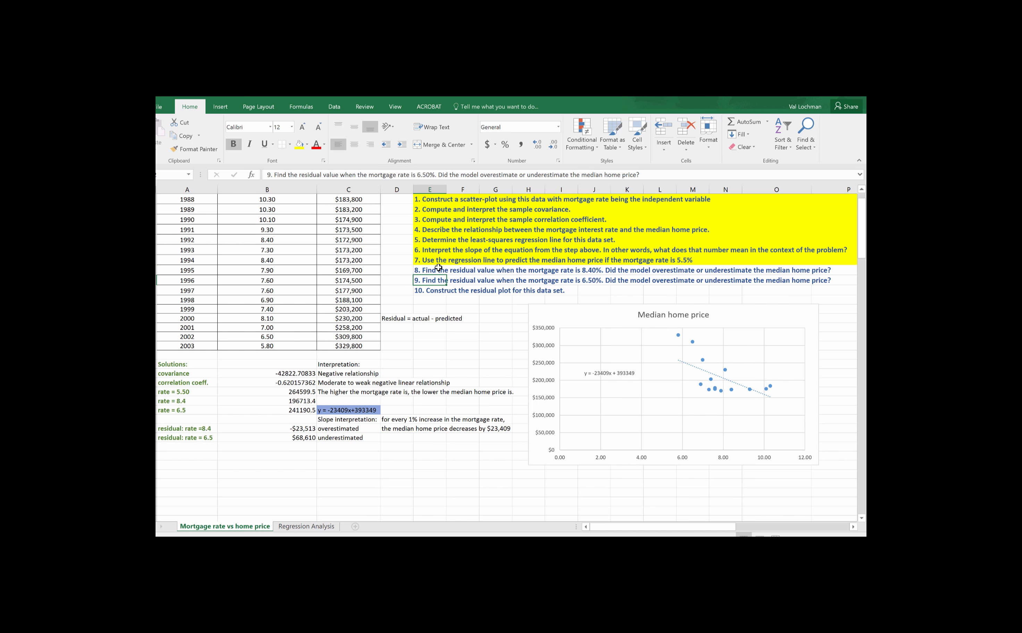
{"action": "left_click_drag", "start_coordinate": [432, 270], "coordinate": [826, 282]}
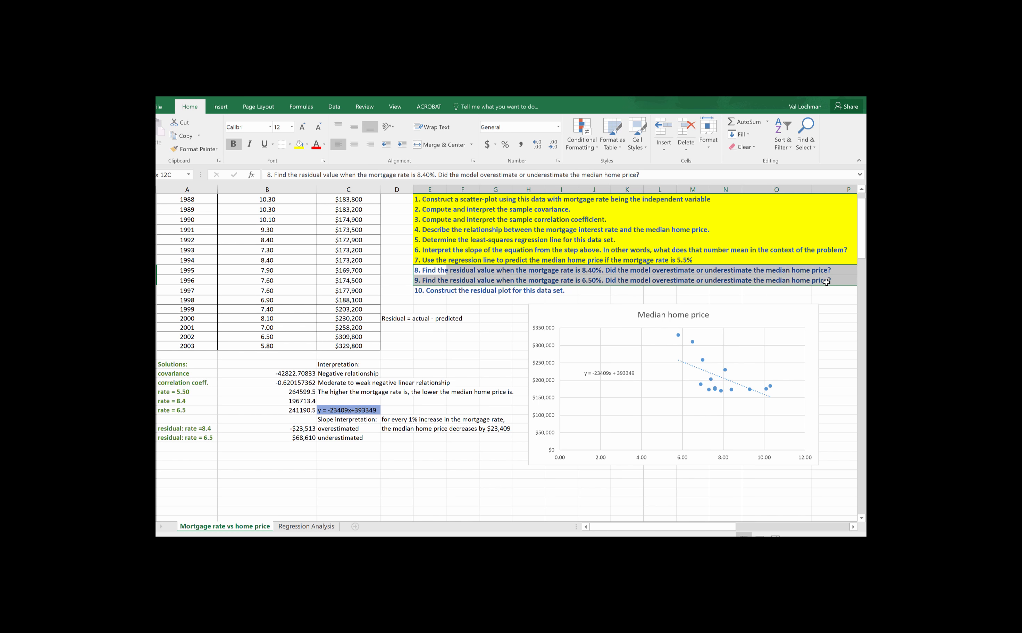
{"action": "left_click", "coordinate": [299, 144]}
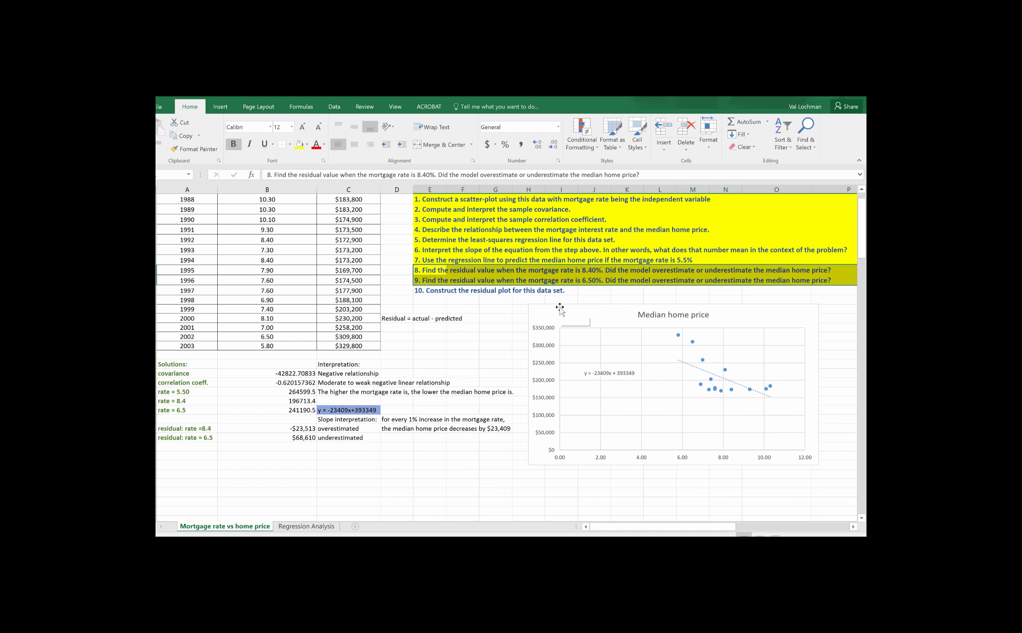
{"action": "scroll", "coordinate": [404, 450], "scroll_direction": "up", "scroll_amount": 1}
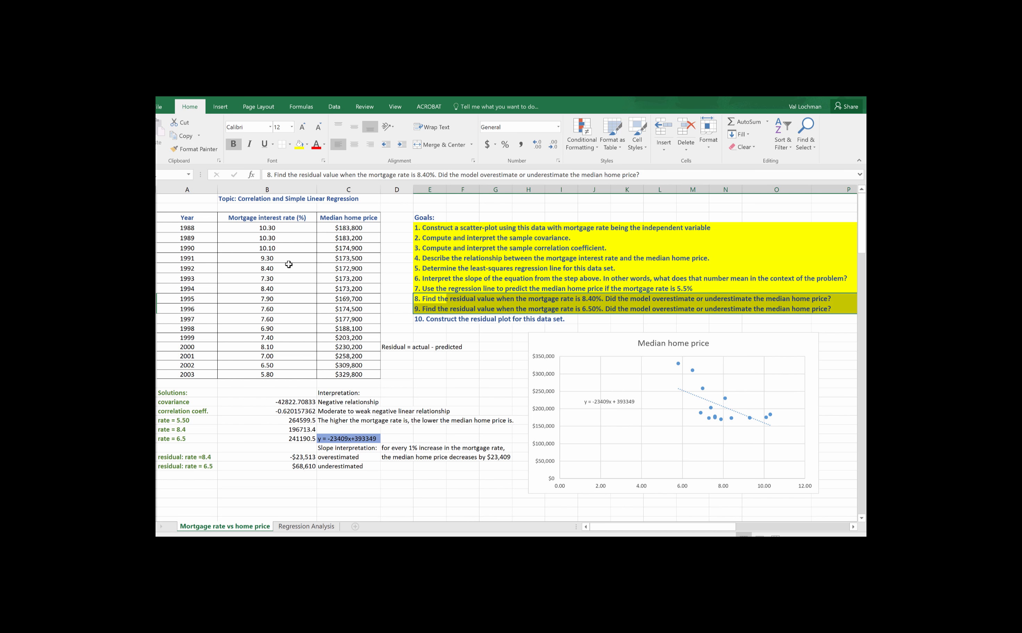
{"action": "left_click", "coordinate": [364, 473]}
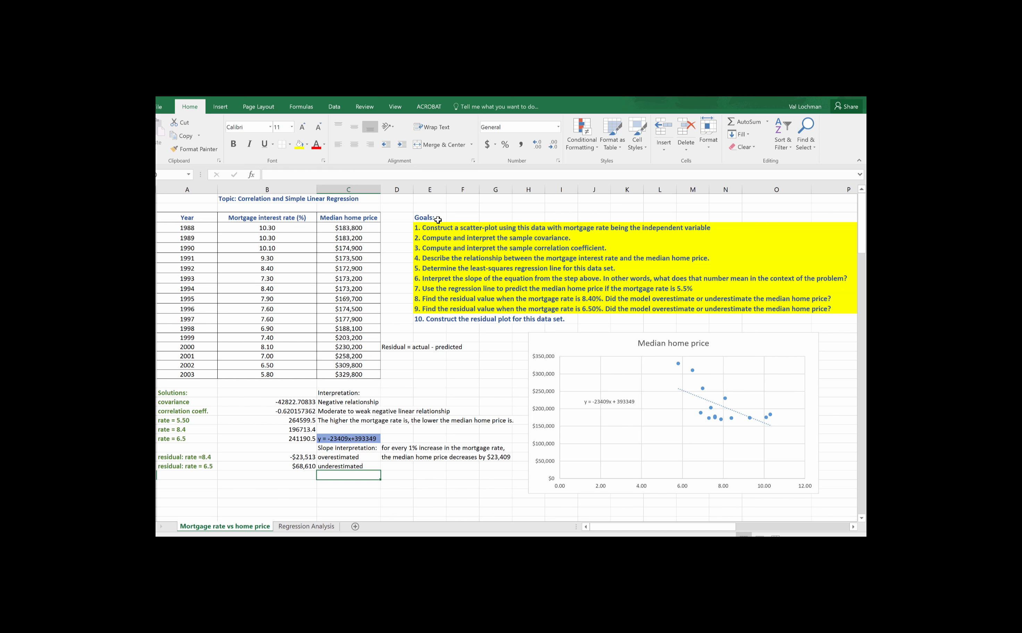
Step: Start the Regression data analysis tool on the Regression Analysis sheet
{"action": "left_click", "coordinate": [306, 527]}
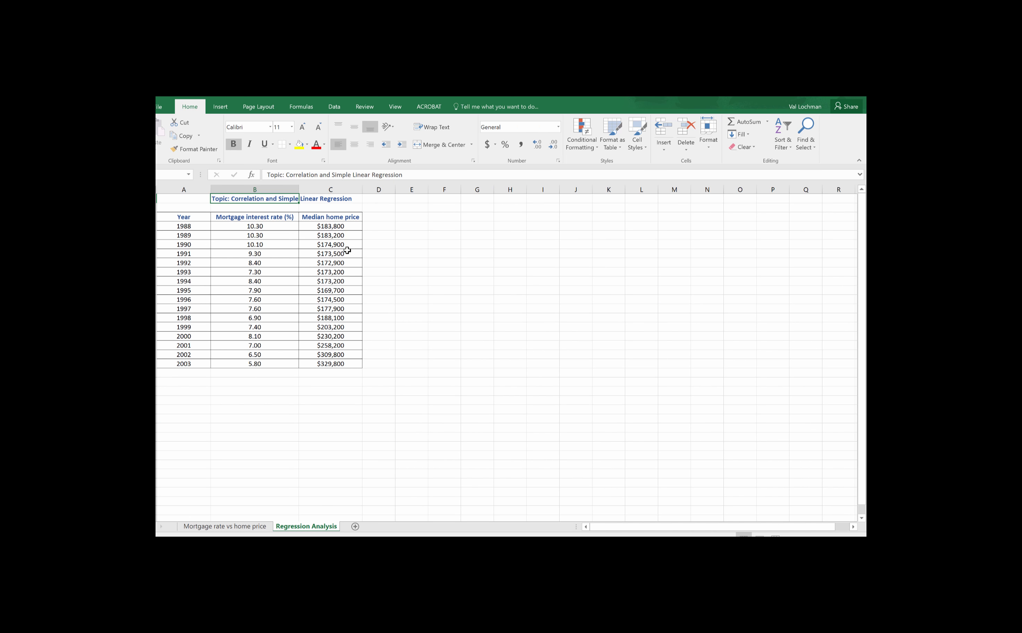
{"action": "left_click", "coordinate": [228, 526]}
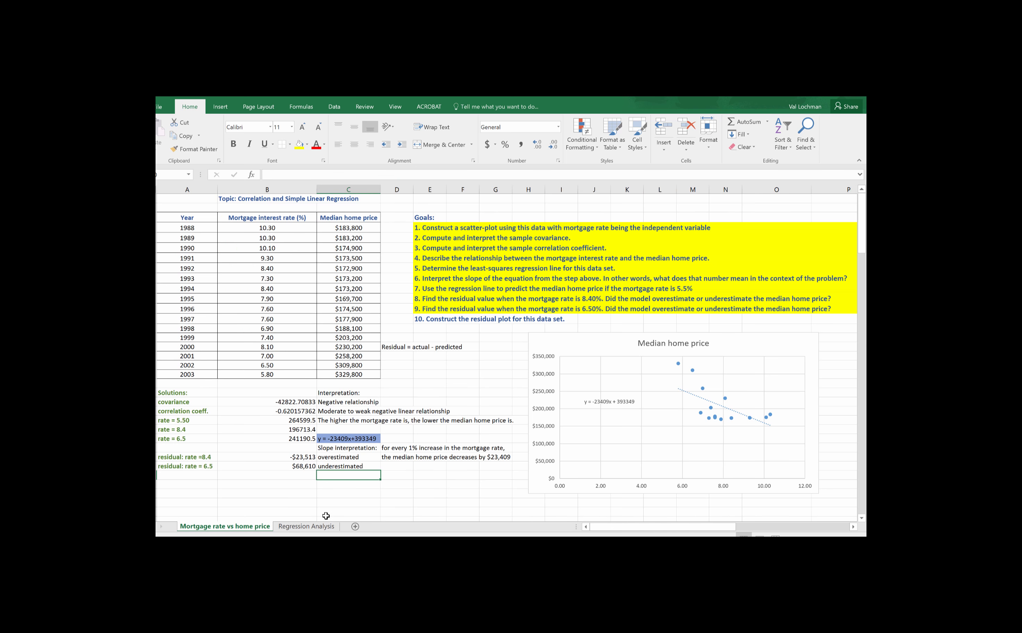
{"action": "left_click", "coordinate": [310, 528]}
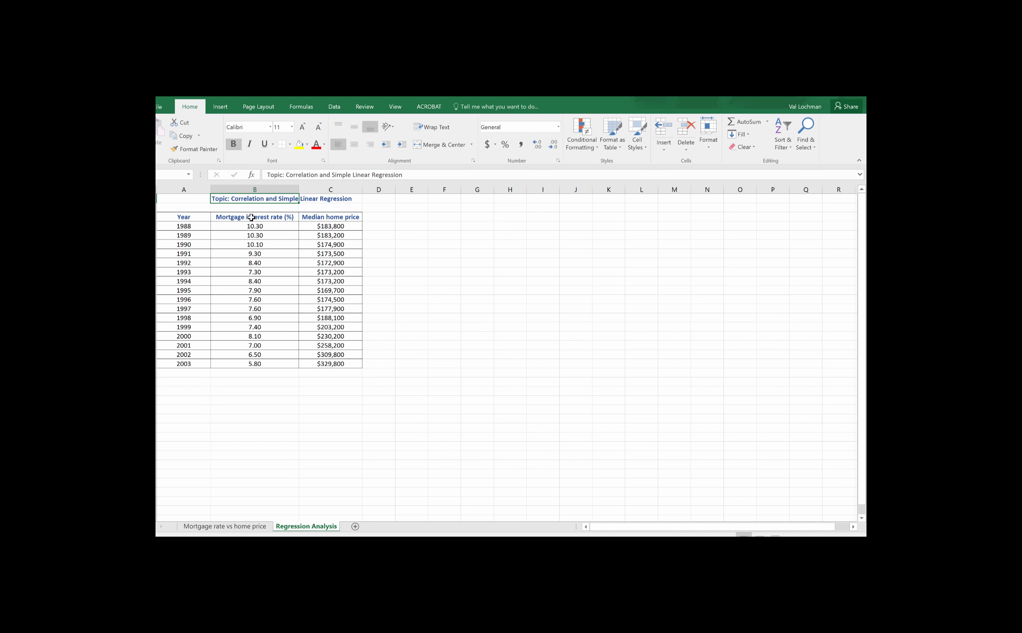
{"action": "left_click", "coordinate": [334, 107]}
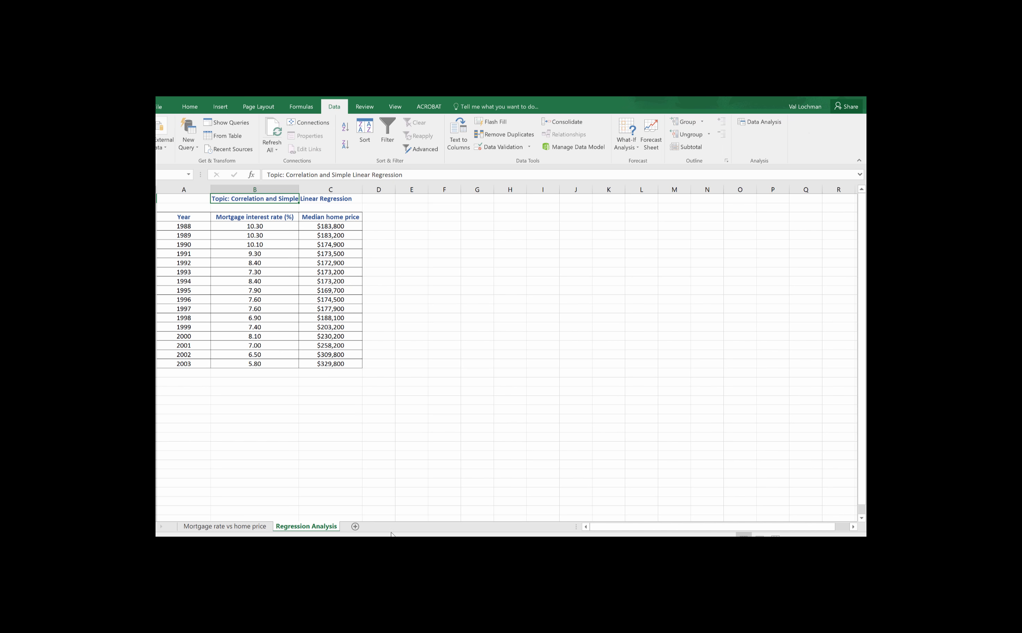
{"action": "left_click", "coordinate": [771, 126]}
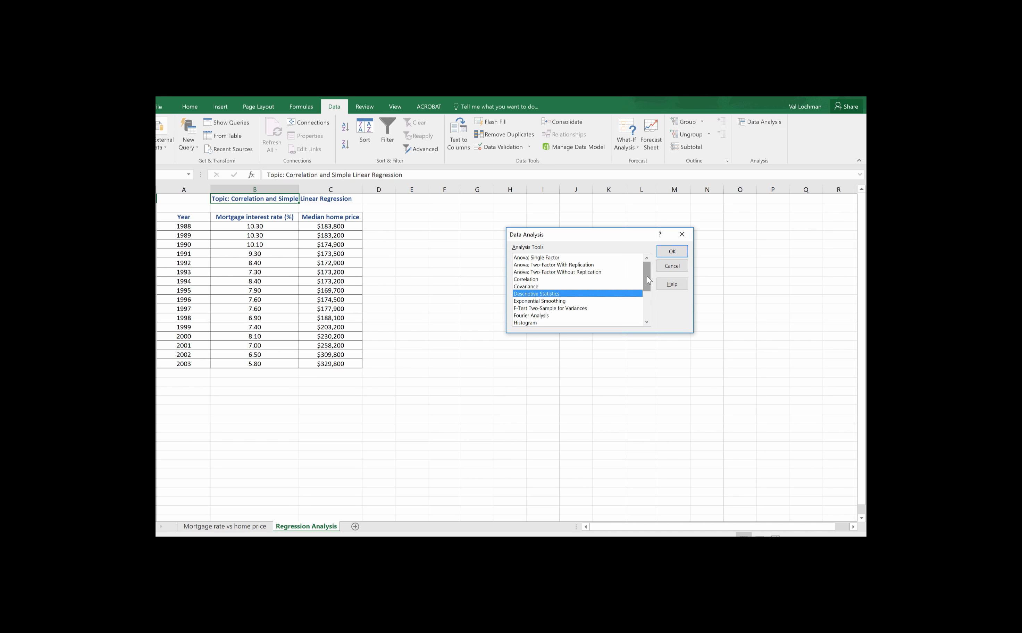
{"action": "left_click_drag", "start_coordinate": [647, 276], "coordinate": [649, 314]}
{"action": "left_click", "coordinate": [541, 288]}
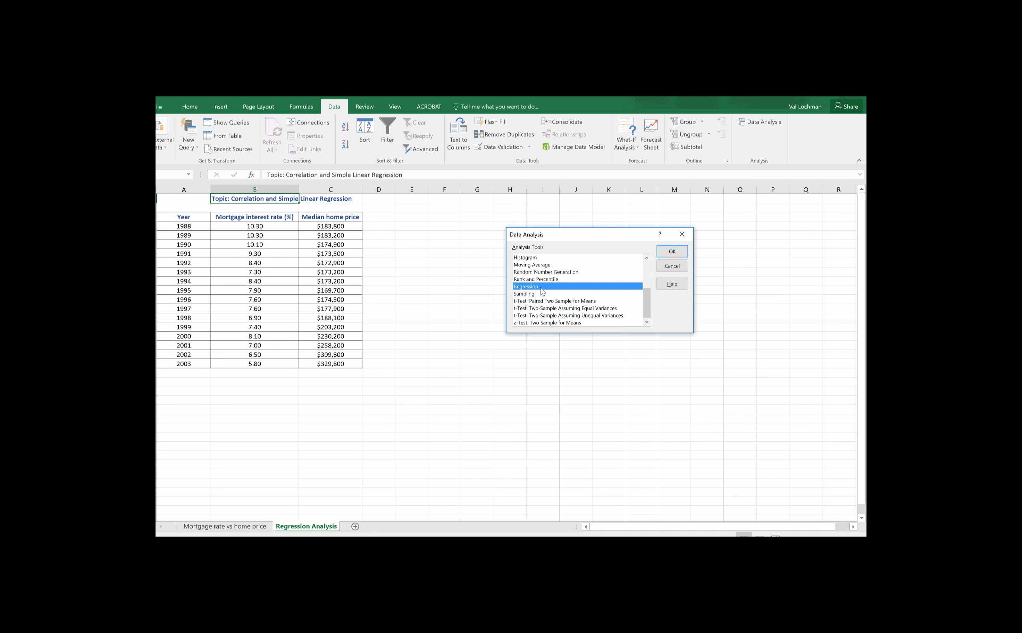
{"action": "left_click", "coordinate": [672, 251]}
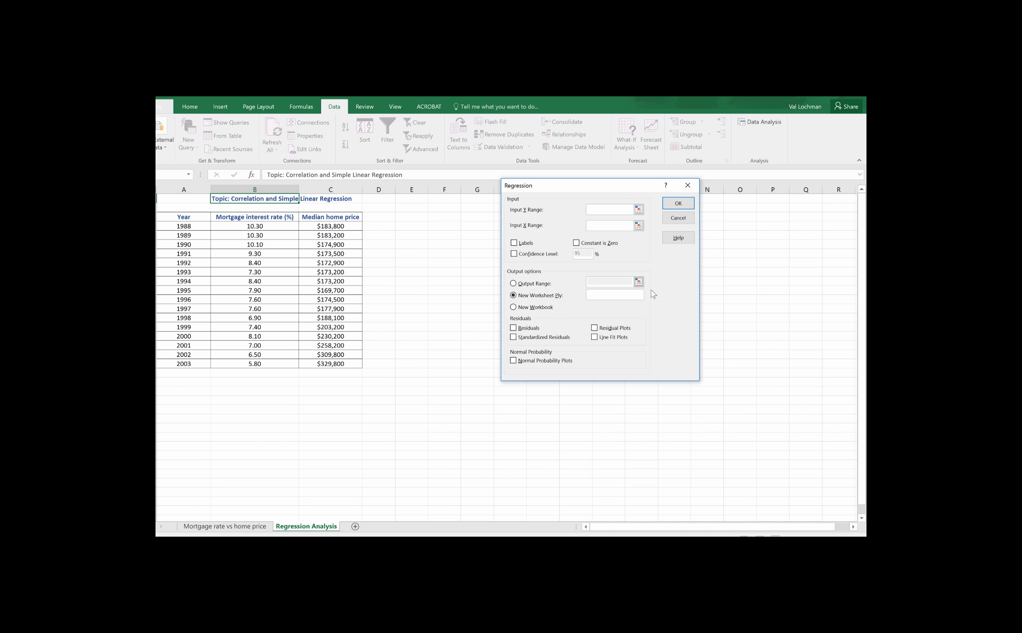
Step: Set the regression's Y range to the median home prices C3:C19 and its X range to the mortgage rates B3:B19, headers included
{"action": "left_click", "coordinate": [638, 209]}
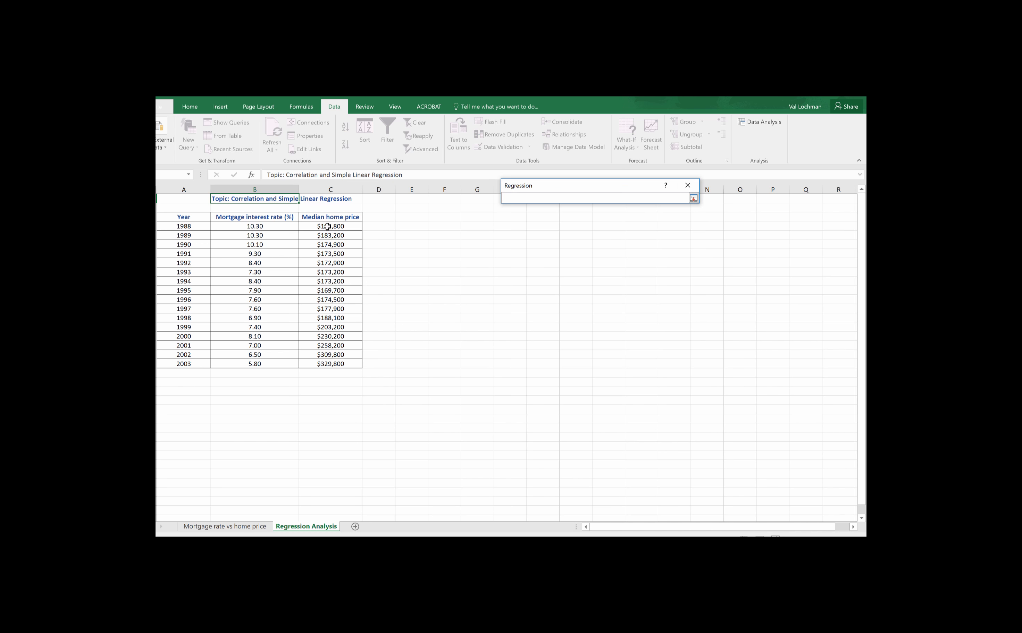
{"action": "left_click_drag", "start_coordinate": [331, 216], "coordinate": [334, 364]}
{"action": "left_click", "coordinate": [694, 198]}
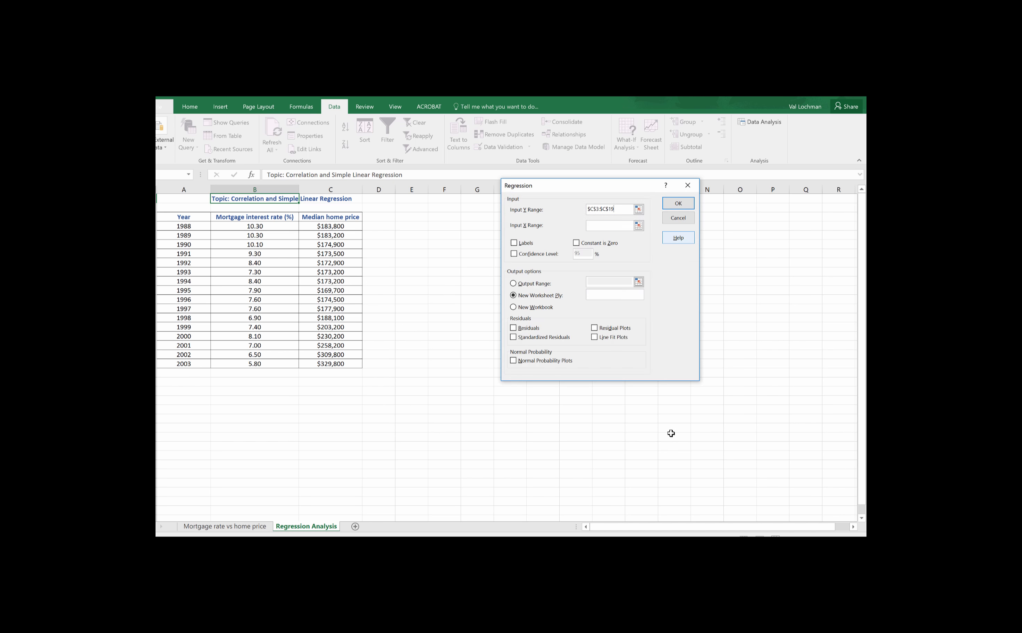
{"action": "left_click", "coordinate": [639, 226]}
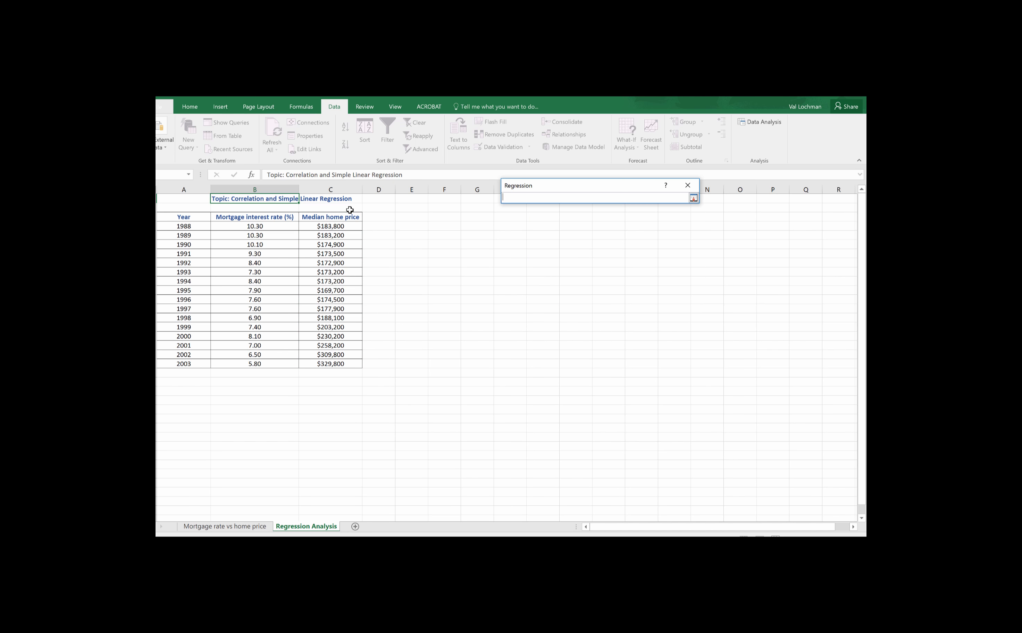
{"action": "left_click_drag", "start_coordinate": [267, 218], "coordinate": [269, 364]}
{"action": "left_click", "coordinate": [694, 199]}
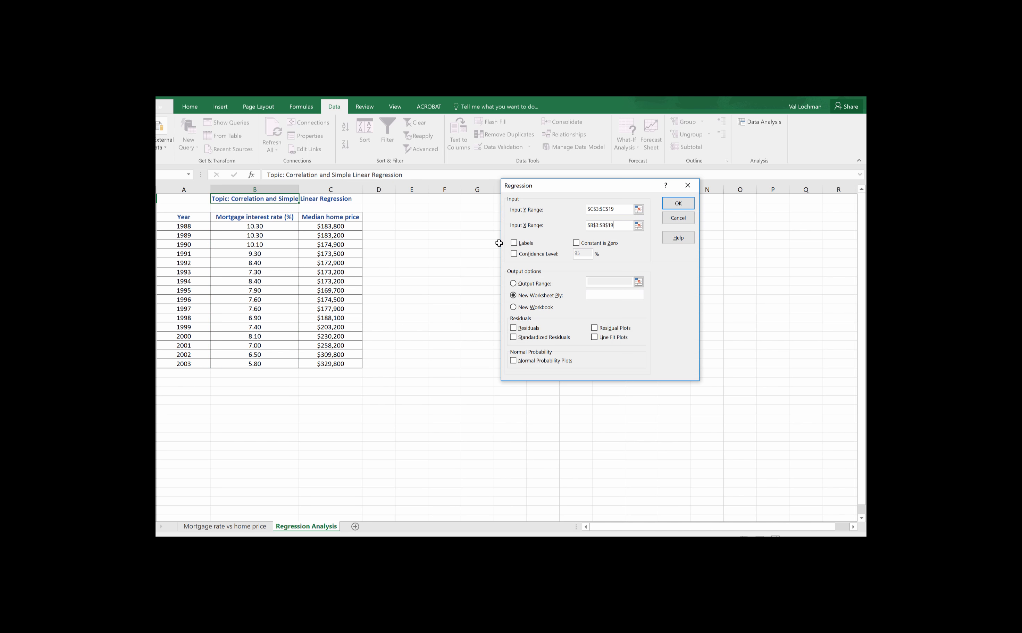
Step: Enable labels, residuals and residual plots for the regression and direct its results to an output range on the sheet
{"action": "left_click", "coordinate": [515, 244]}
{"action": "left_click", "coordinate": [513, 283]}
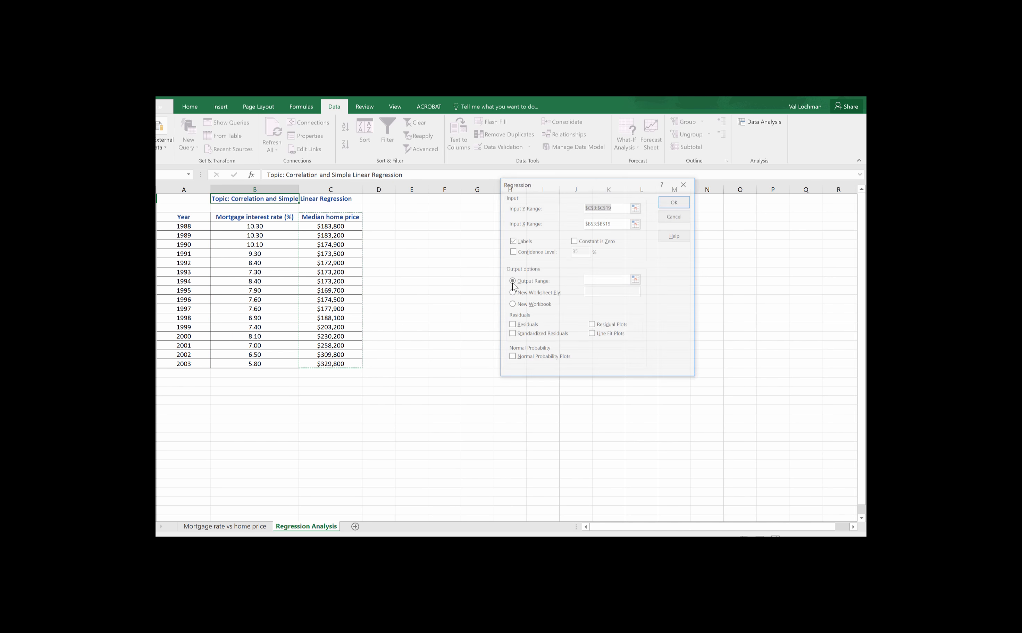
{"action": "left_click", "coordinate": [406, 217]}
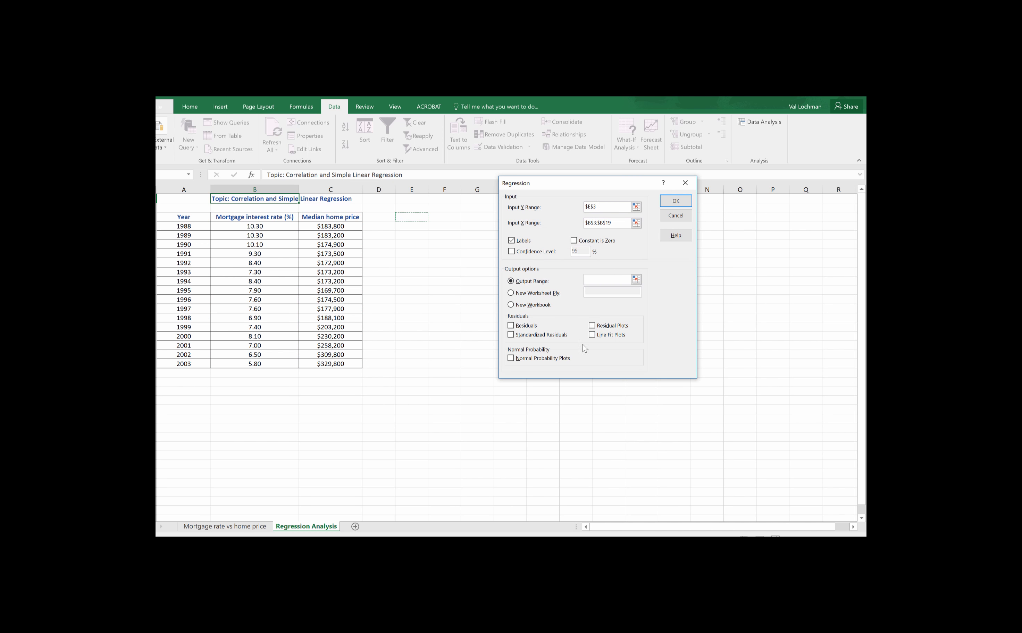
{"action": "left_click", "coordinate": [511, 326]}
{"action": "left_click", "coordinate": [593, 327]}
{"action": "left_click", "coordinate": [675, 201]}
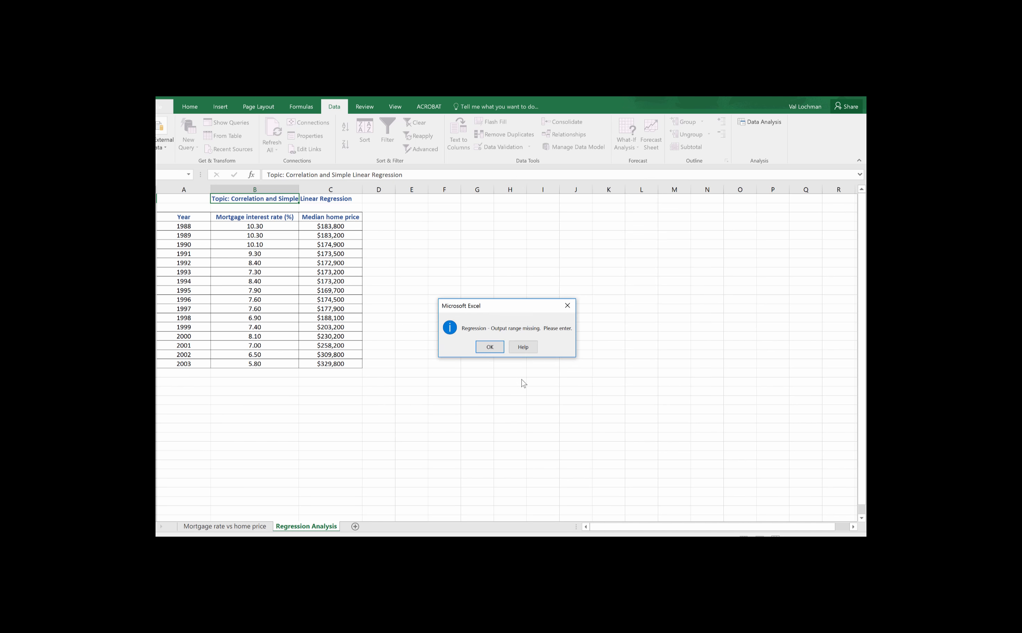
{"action": "left_click", "coordinate": [490, 348]}
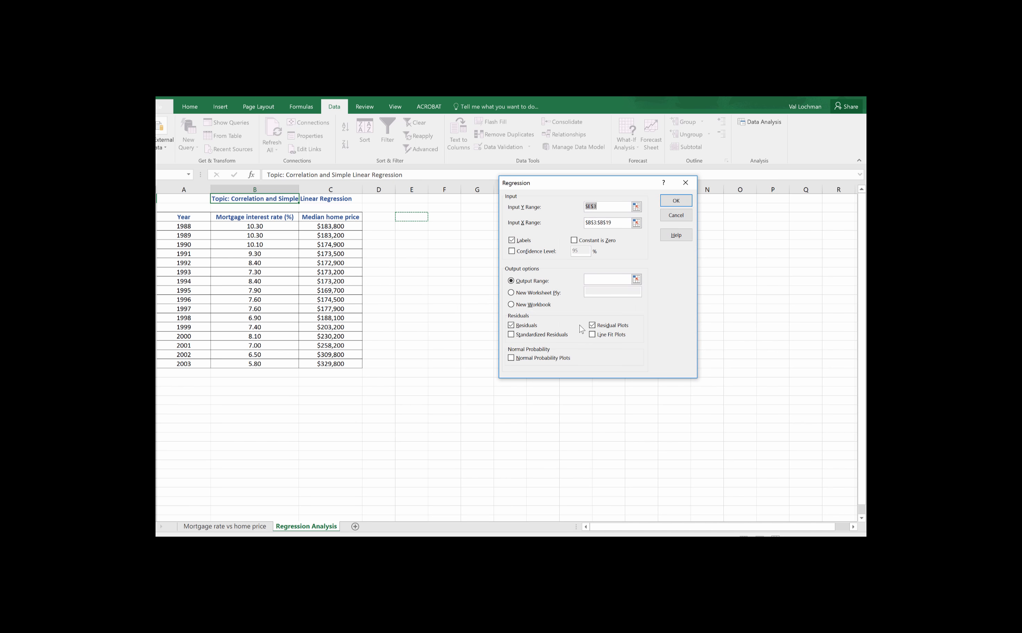
Step: Reset the Y range to C3:C19, set the output range to E3, and run the regression
{"action": "left_click", "coordinate": [637, 206]}
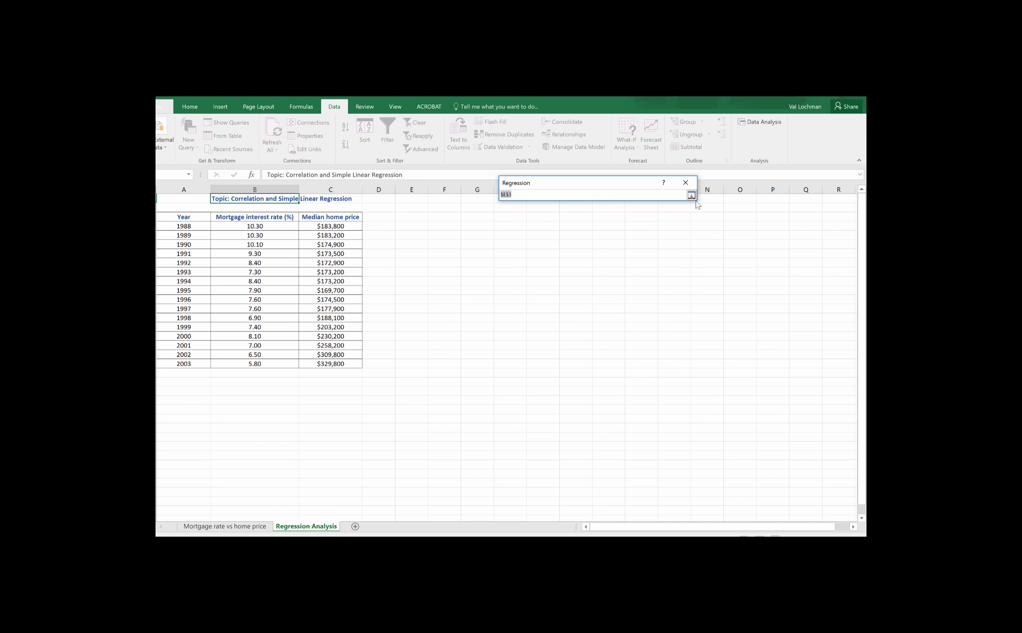
{"action": "left_click", "coordinate": [691, 196]}
{"action": "left_click", "coordinate": [637, 207]}
{"action": "left_click_drag", "start_coordinate": [330, 219], "coordinate": [335, 363]}
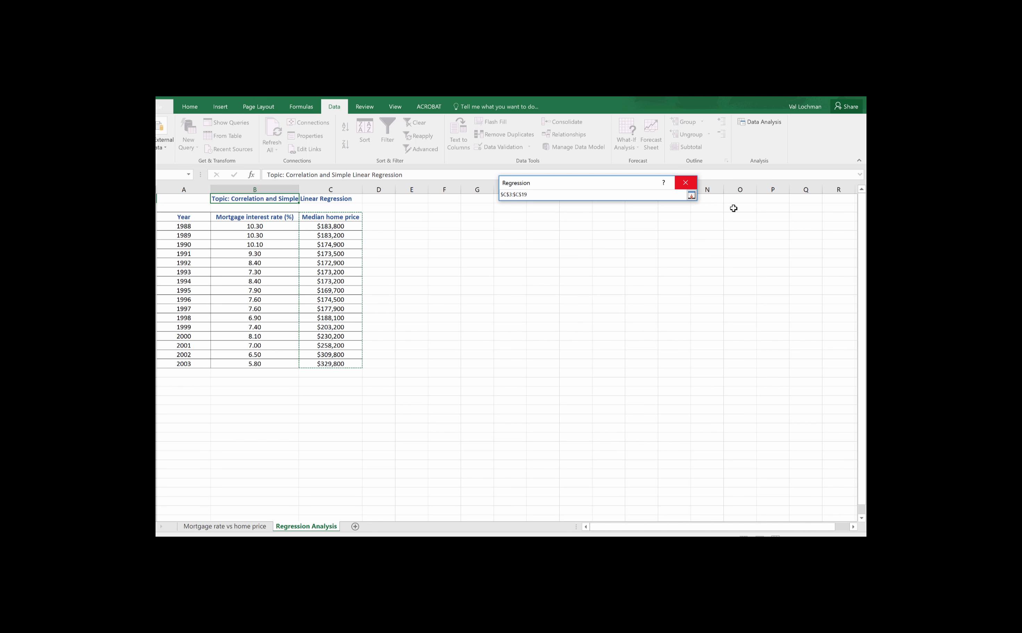
{"action": "left_click", "coordinate": [691, 196]}
{"action": "left_click", "coordinate": [636, 280]}
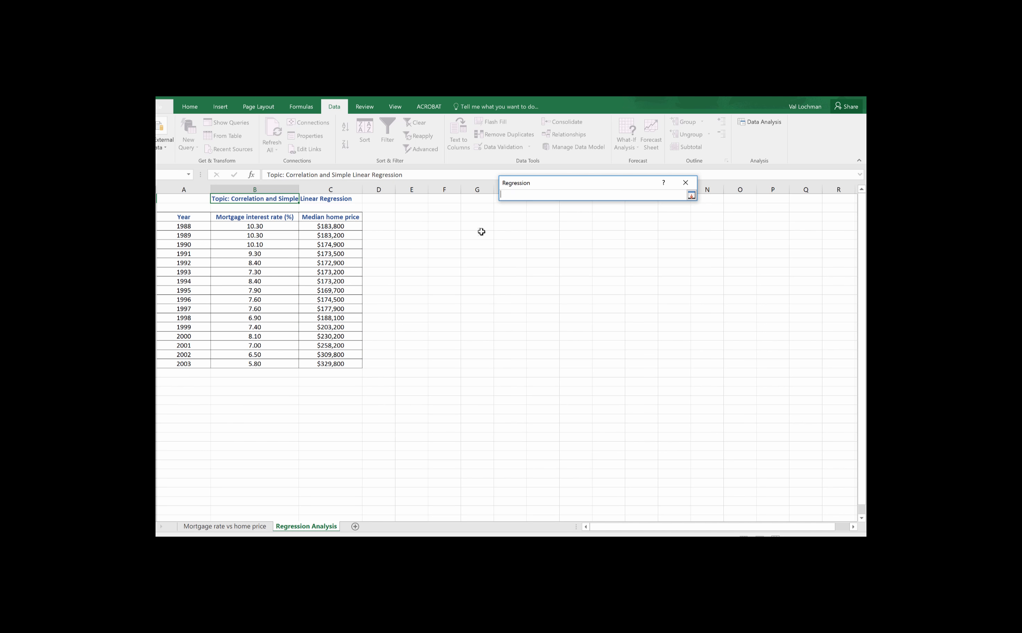
{"action": "left_click", "coordinate": [412, 218]}
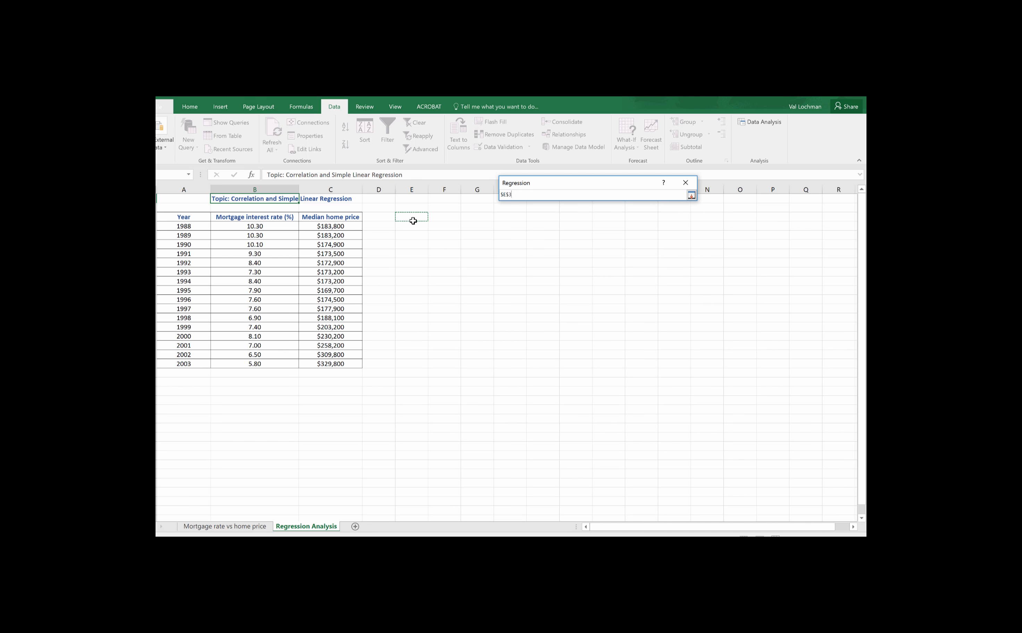
{"action": "left_click", "coordinate": [690, 195]}
{"action": "left_click_drag", "start_coordinate": [559, 185], "coordinate": [625, 211]}
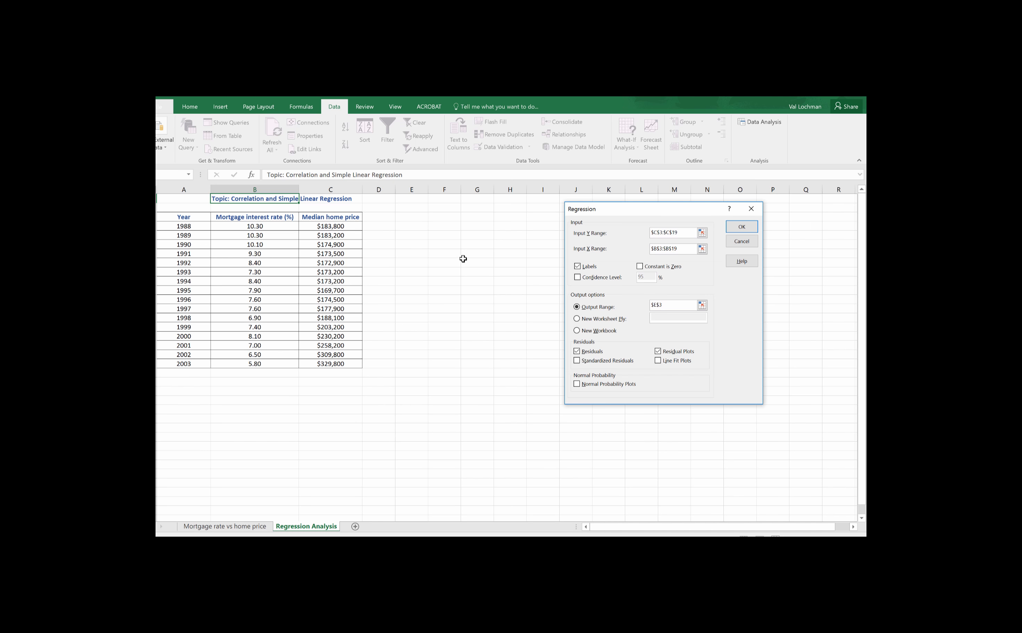
{"action": "left_click", "coordinate": [741, 227]}
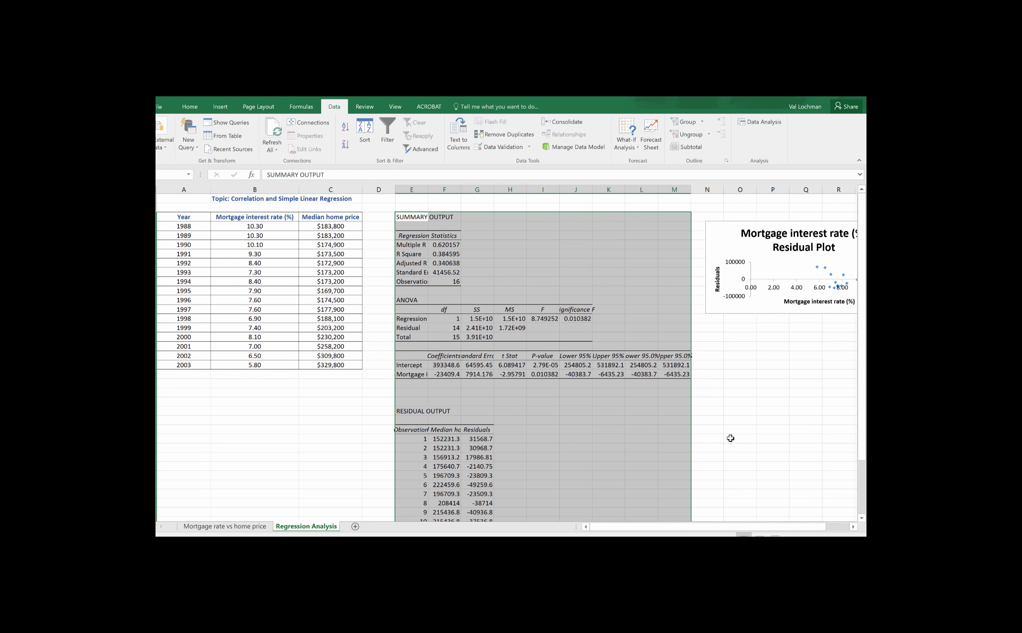
{"action": "left_click", "coordinate": [743, 242]}
{"action": "left_click_drag", "start_coordinate": [742, 242], "coordinate": [715, 299]}
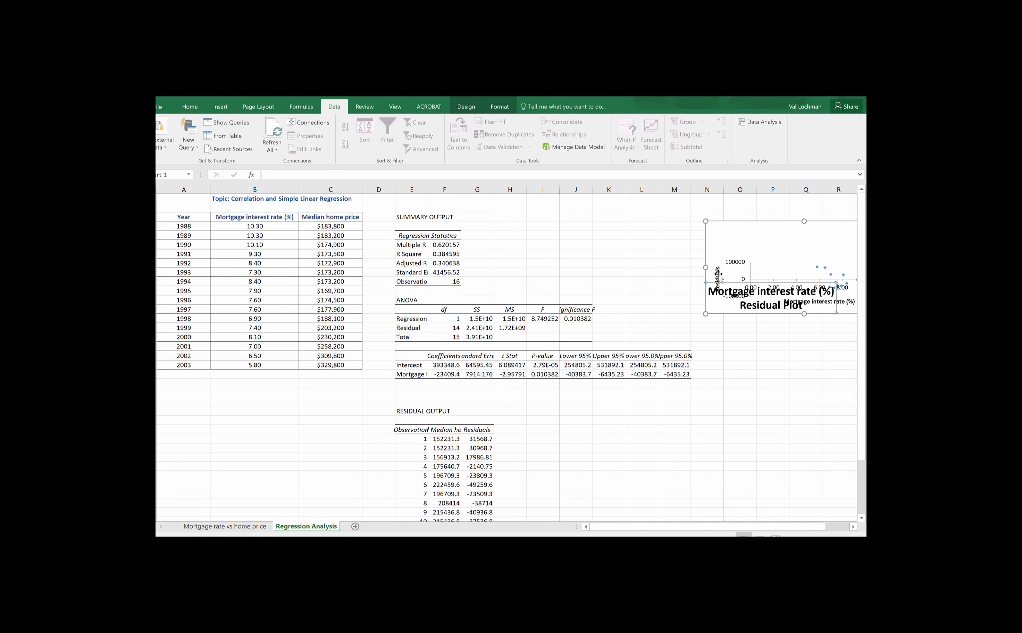
{"action": "key", "text": "ctrl+z"}
Step: Move the residual plot to the empty area beneath the data table in columns A to C
{"action": "left_click_drag", "start_coordinate": [724, 239], "coordinate": [177, 409]}
{"action": "scroll", "coordinate": [651, 446], "scroll_direction": "down", "scroll_amount": 3}
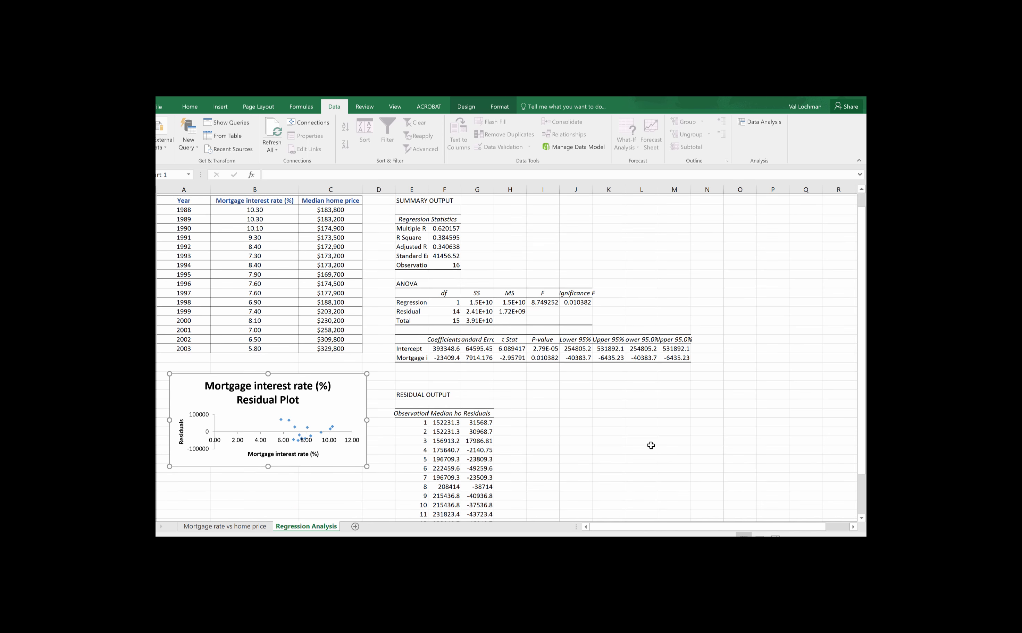
{"action": "scroll", "coordinate": [702, 449], "scroll_direction": "up", "scroll_amount": 2}
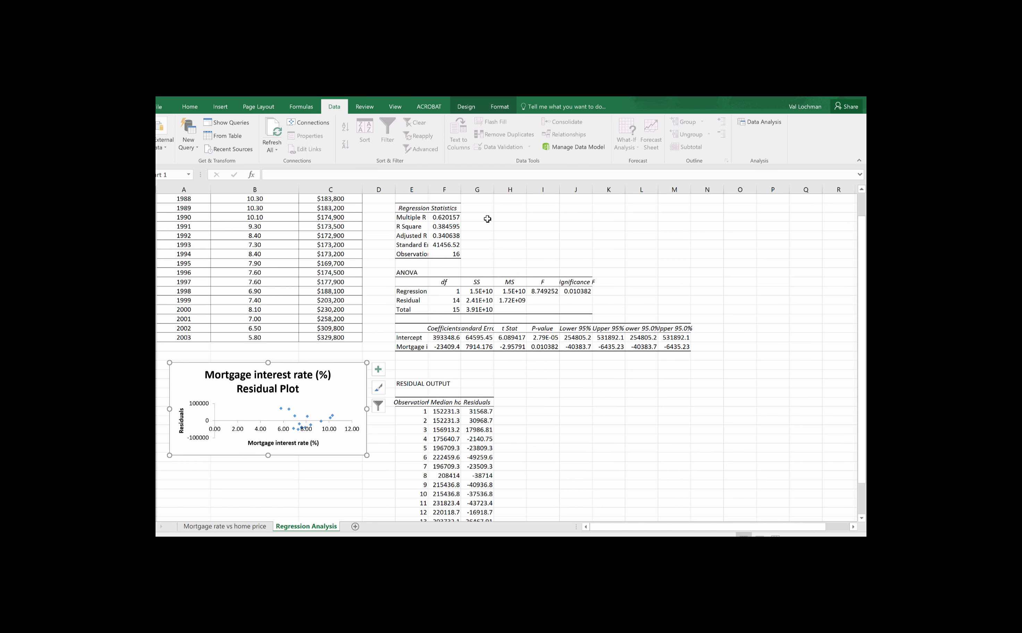
Step: Highlight the Multiple R value in the regression statistics with the yellow fill colour
{"action": "left_click", "coordinate": [449, 217]}
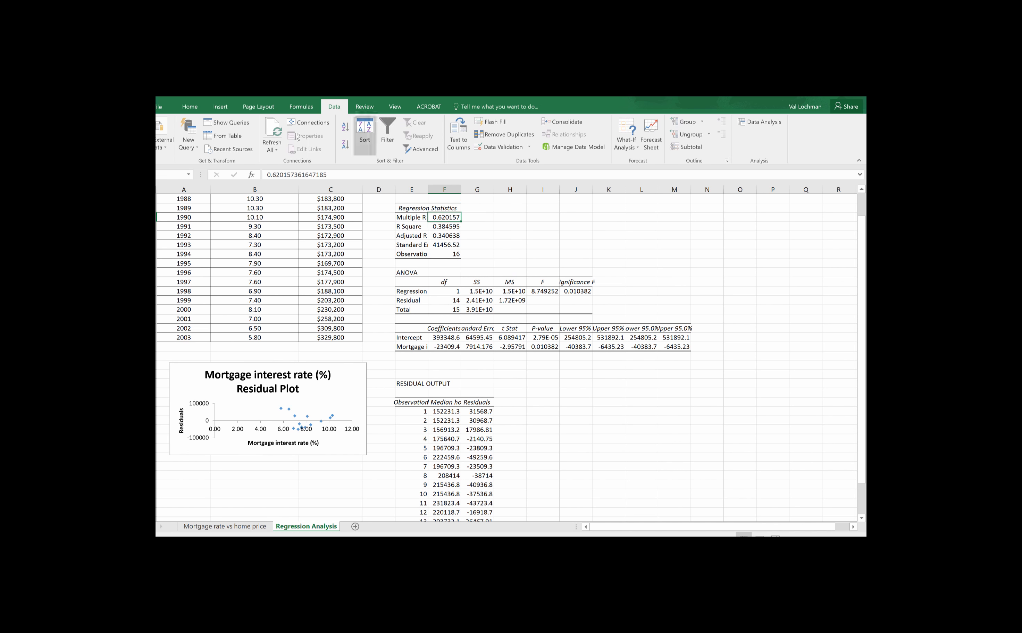
{"action": "left_click", "coordinate": [190, 107]}
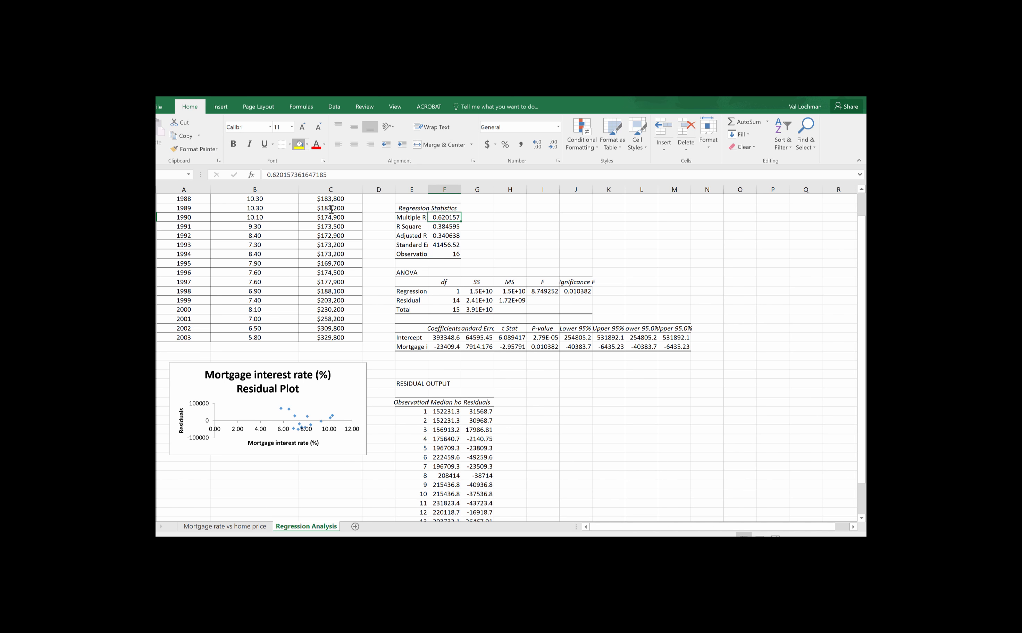
{"action": "left_click", "coordinate": [299, 145]}
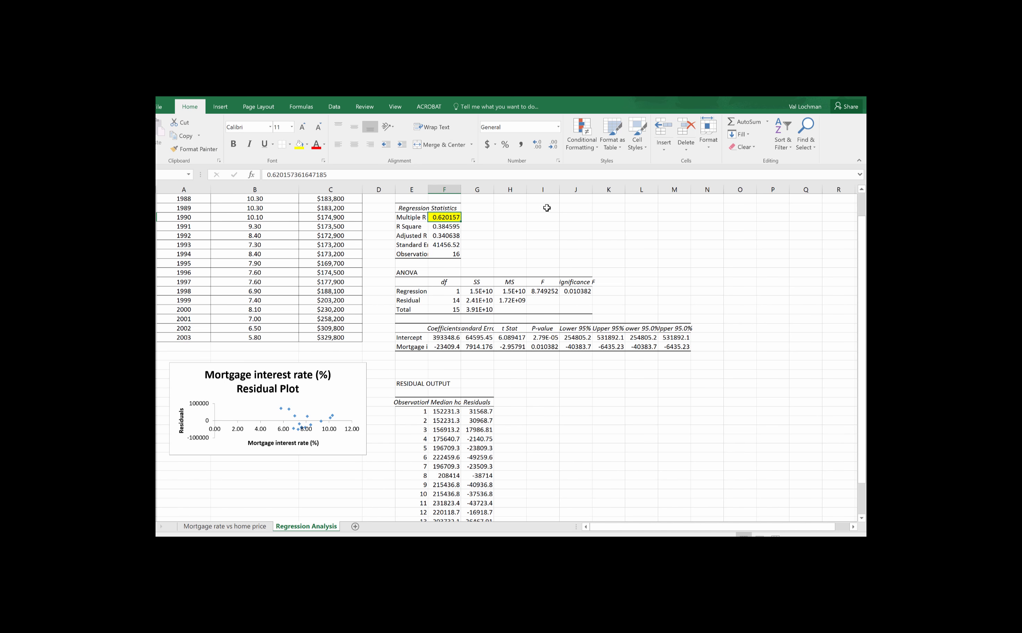
Step: Compare Multiple R with the correlation coefficient on the Mortgage rate vs home price sheet, including its sign
{"action": "left_click", "coordinate": [241, 530]}
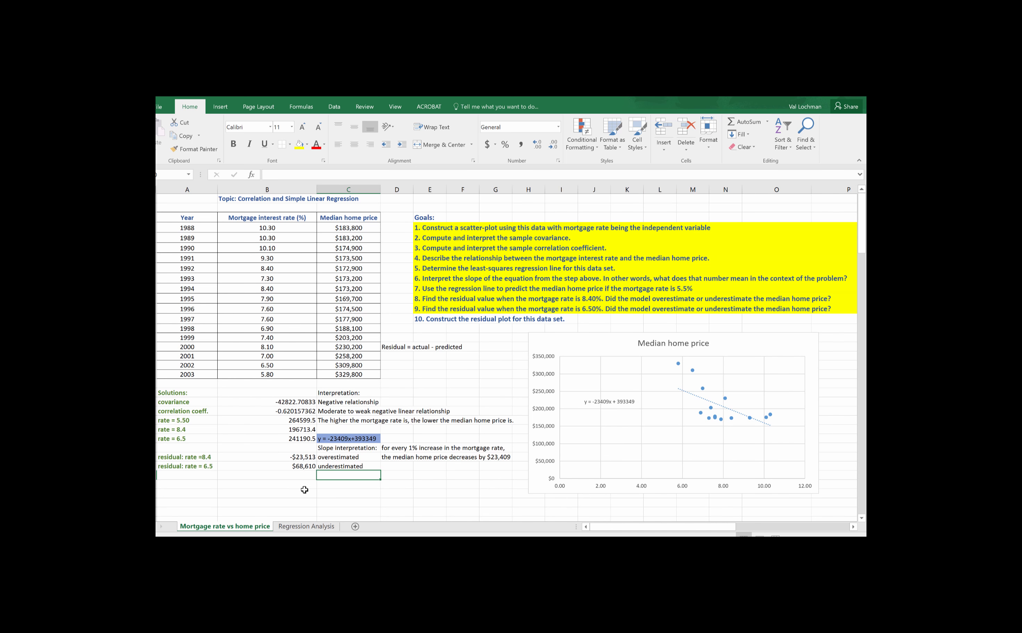
{"action": "left_click", "coordinate": [306, 526]}
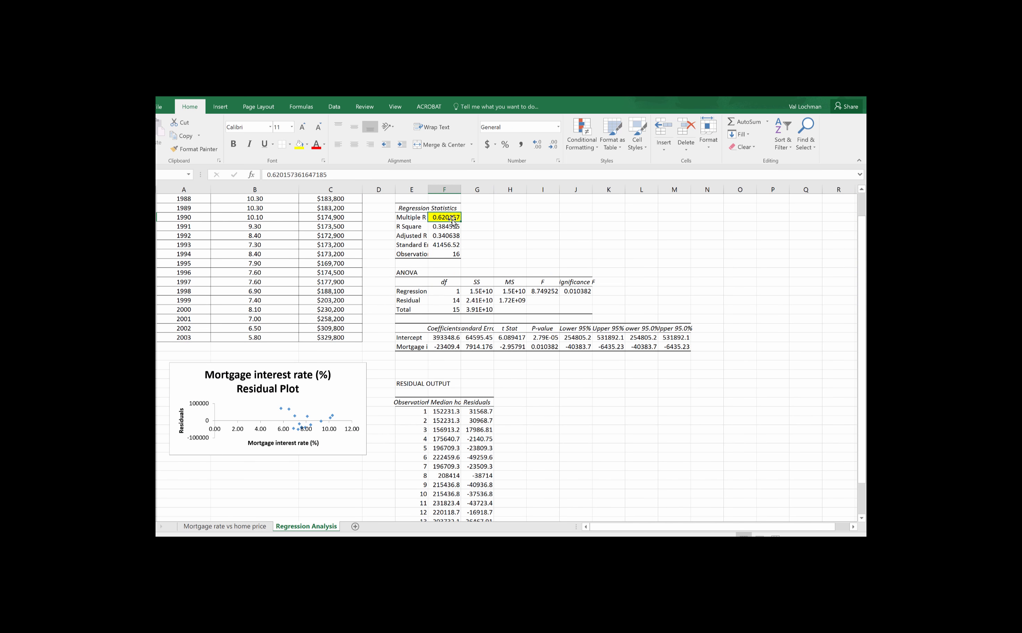
{"action": "left_click", "coordinate": [253, 525]}
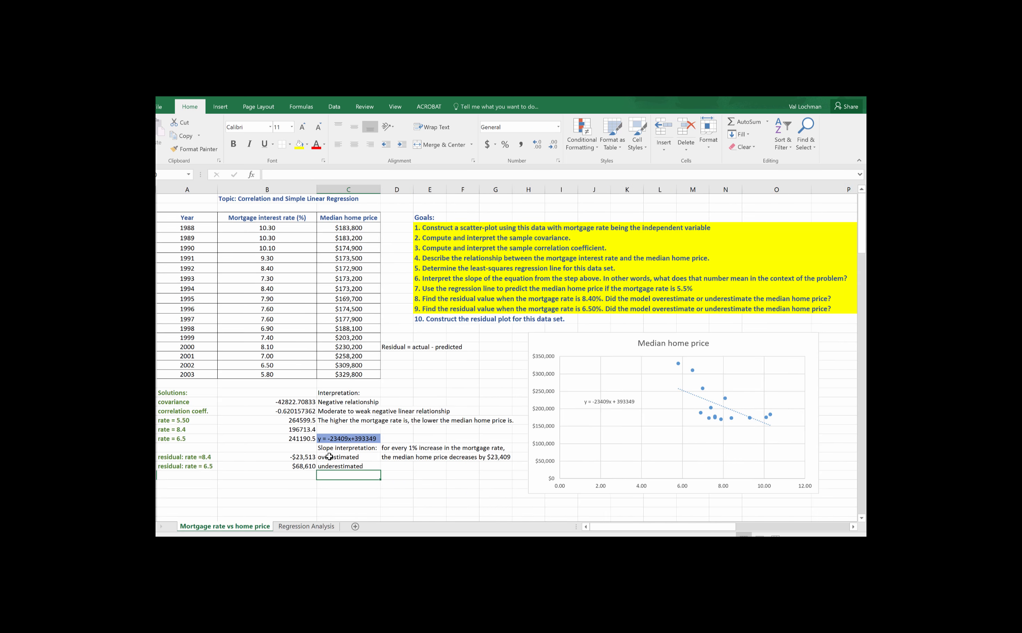
{"action": "left_click", "coordinate": [295, 411]}
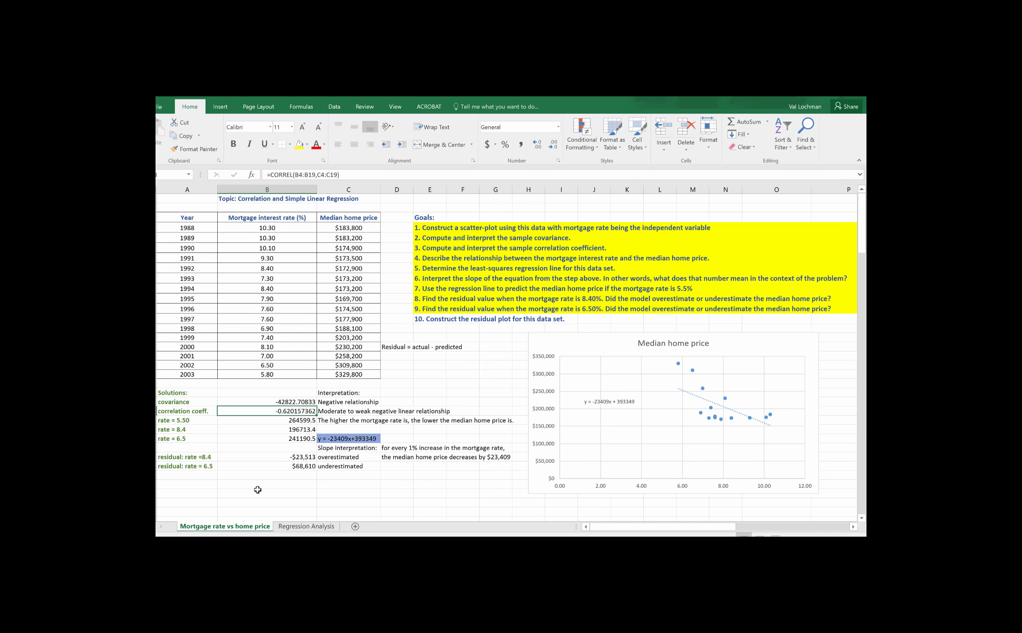
{"action": "left_click", "coordinate": [306, 526]}
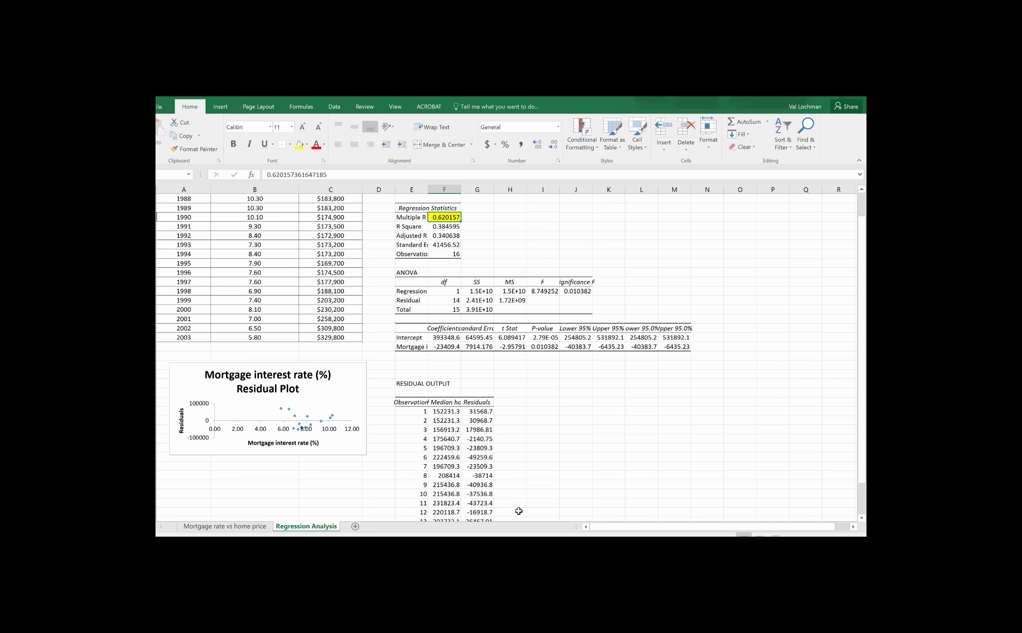
Step: Highlight the intercept and mortgage rate coefficients in yellow and inspect both values
{"action": "left_click_drag", "start_coordinate": [448, 336], "coordinate": [448, 347]}
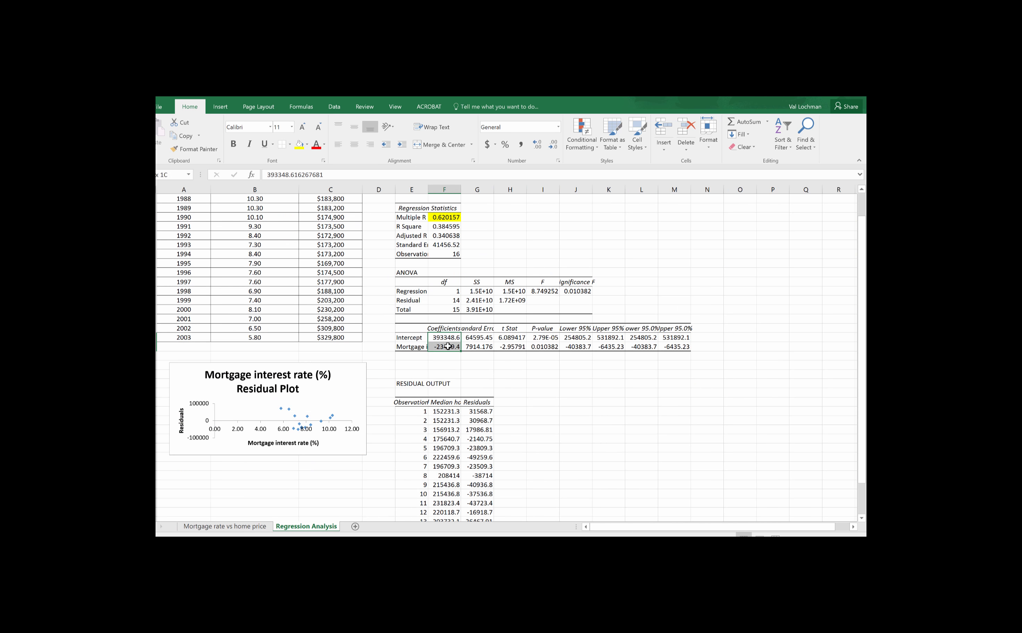
{"action": "left_click", "coordinate": [298, 144]}
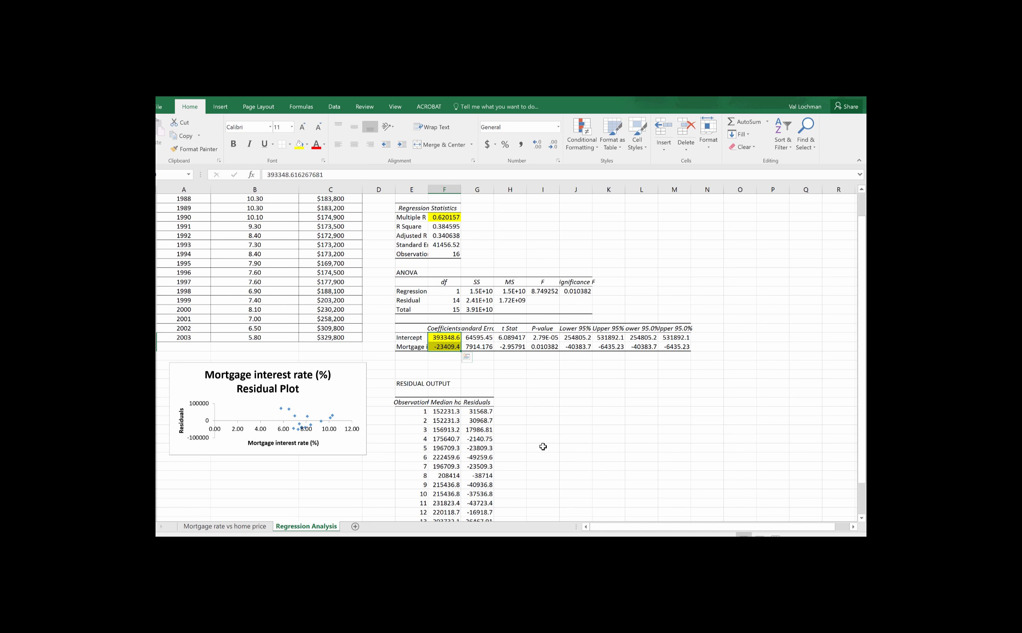
{"action": "left_click", "coordinate": [445, 347]}
{"action": "left_click", "coordinate": [444, 337]}
{"action": "left_click", "coordinate": [444, 346]}
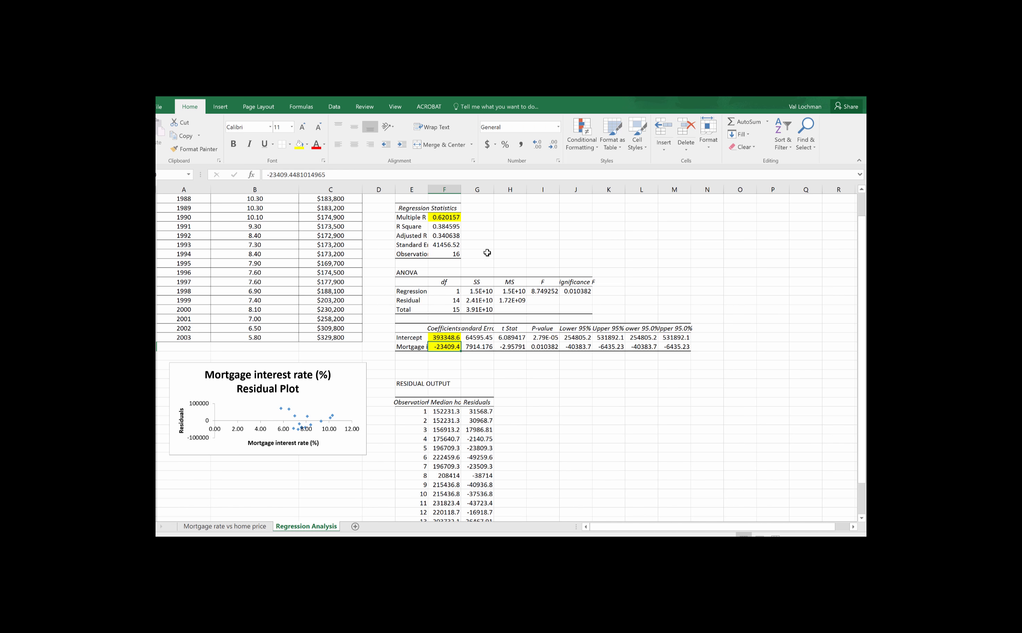
Step: Enter the regression equation y = -23409.4x+393348.6 in H10 and compare it with the equation on the Mortgage rate vs home price sheet
{"action": "left_click", "coordinate": [509, 253]}
{"action": "type", "text": "y = -"}
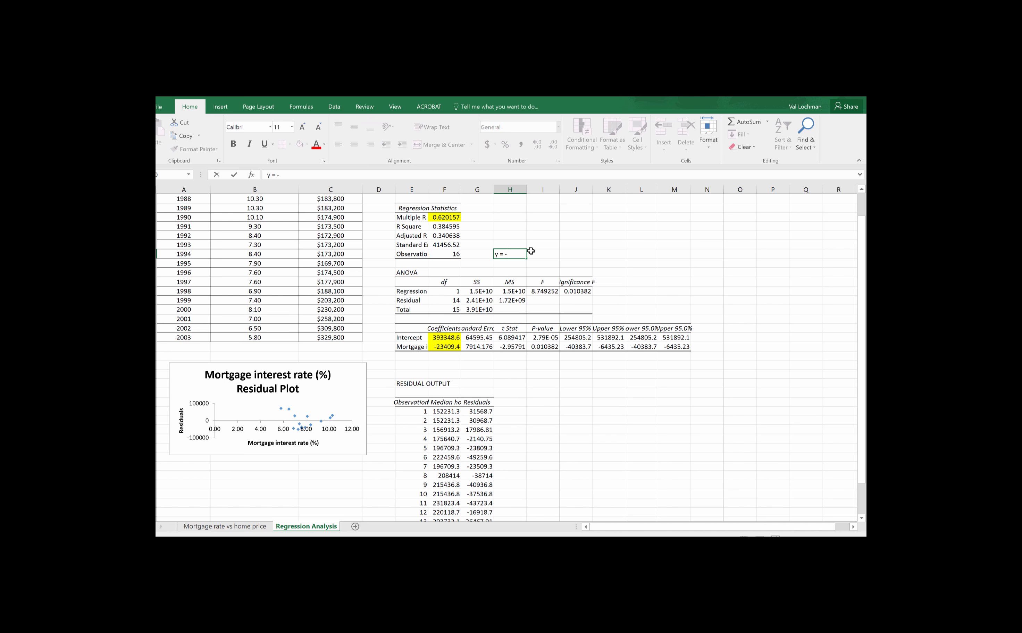
{"action": "type", "text": "23409.4x+393348.6"}
{"action": "key", "text": "Return"}
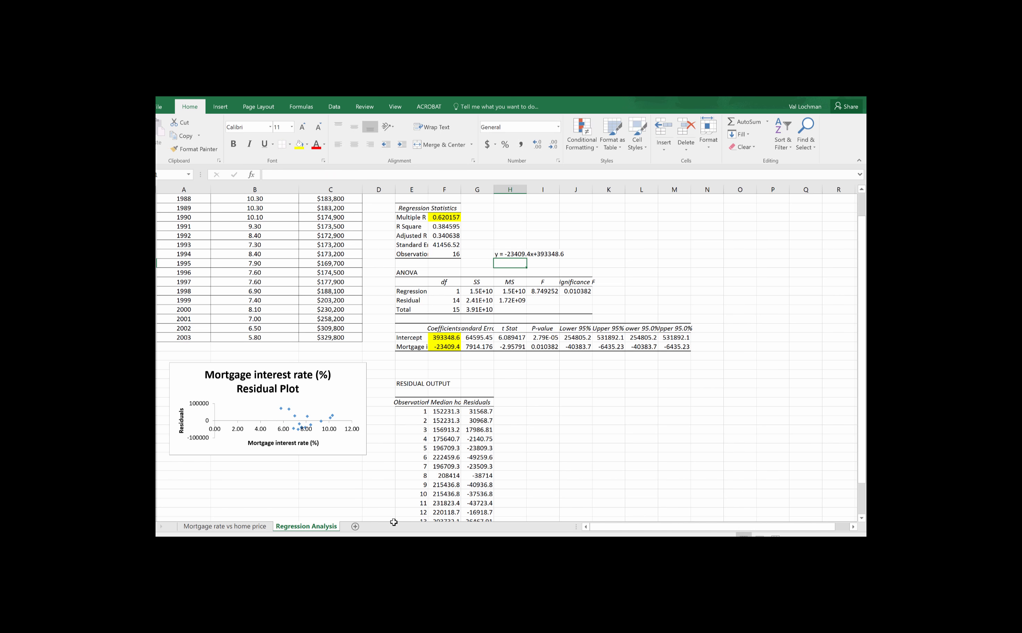
{"action": "left_click", "coordinate": [260, 527]}
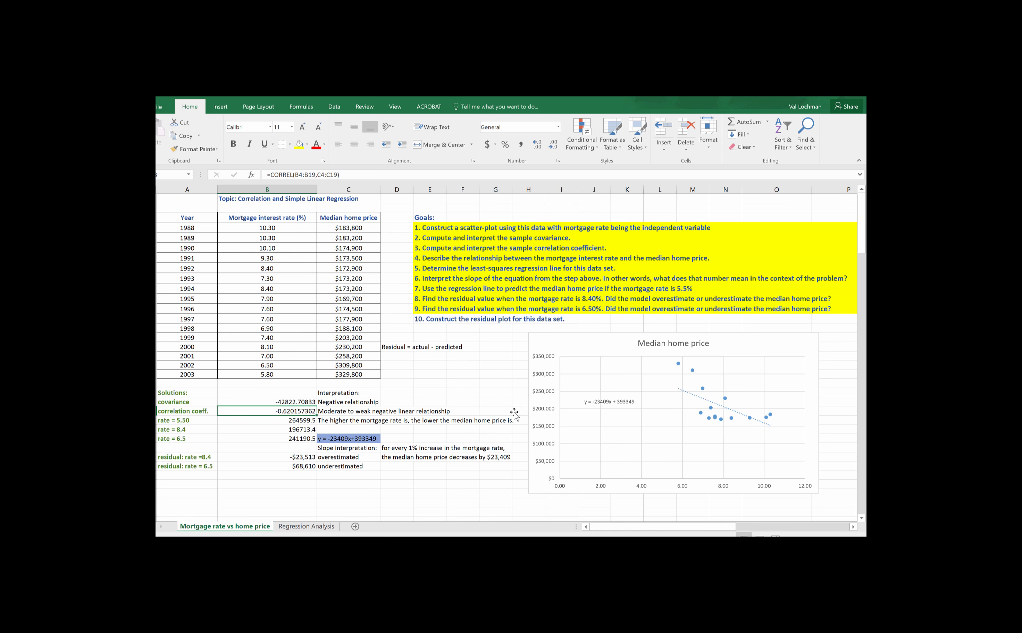
Step: Compare observation 15's residual in the Regression Analysis residual output with the rate = 6.5 residual on the Mortgage rate vs home price sheet
{"action": "left_click", "coordinate": [307, 527]}
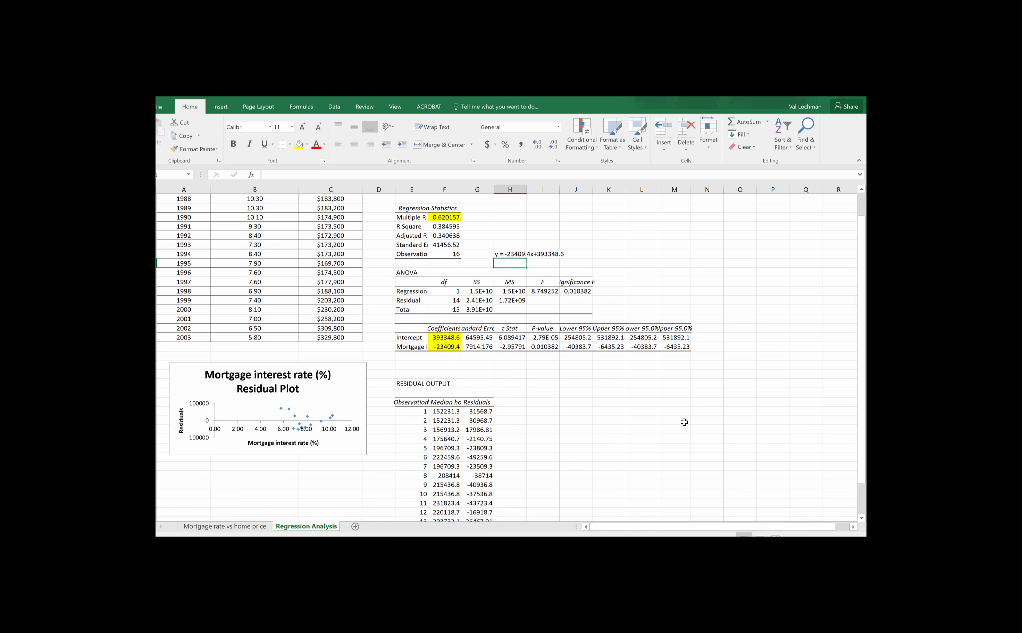
{"action": "scroll", "coordinate": [496, 378], "scroll_direction": "down", "scroll_amount": 3}
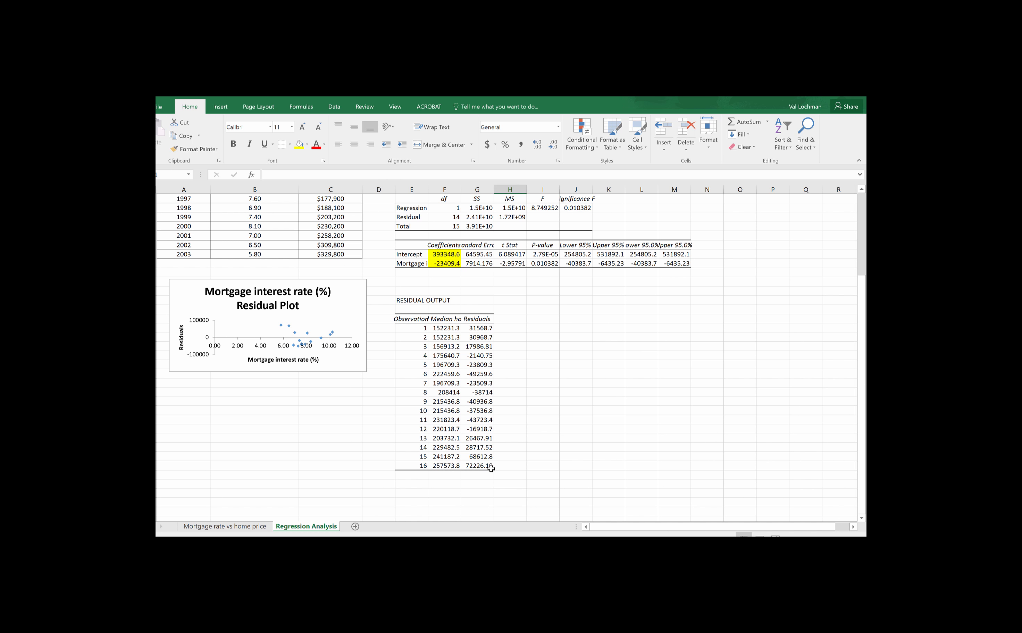
{"action": "left_click", "coordinate": [248, 525]}
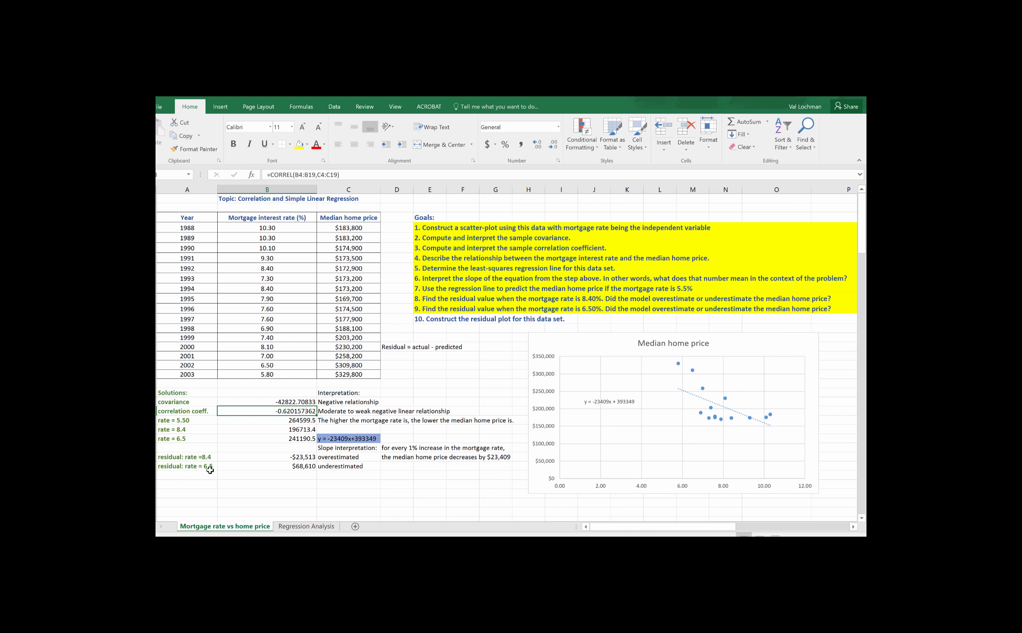
{"action": "left_click", "coordinate": [306, 526]}
{"action": "left_click", "coordinate": [481, 457]}
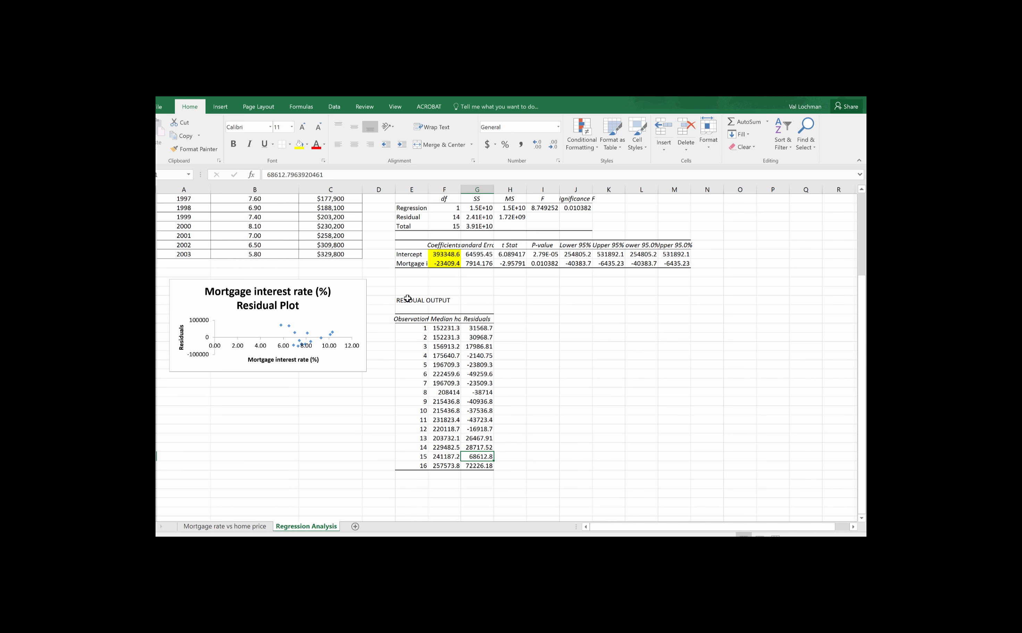
Step: Enlarge the mortgage interest rate residual plot slightly in both width and height on the Regression Analysis sheet
{"action": "scroll", "coordinate": [652, 502], "scroll_direction": "up", "scroll_amount": 4}
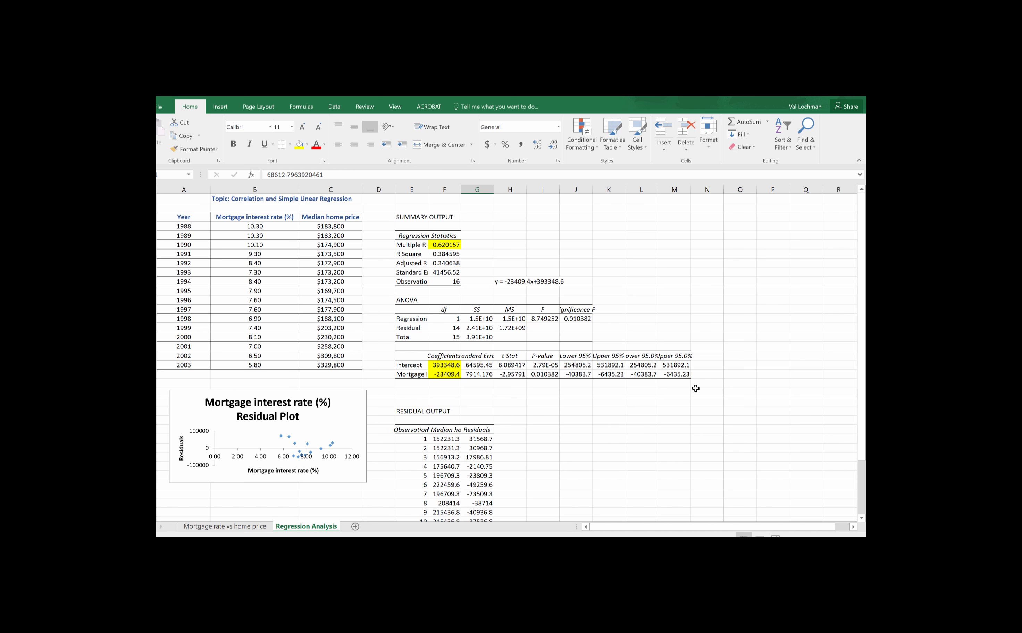
{"action": "scroll", "coordinate": [692, 388], "scroll_direction": "down", "scroll_amount": 1}
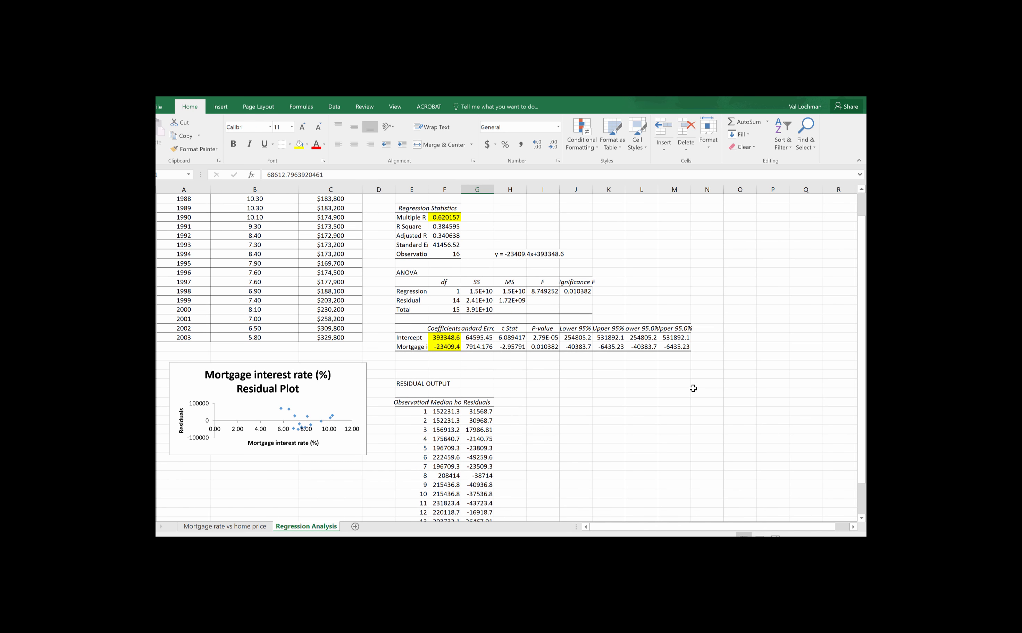
{"action": "scroll", "coordinate": [491, 424], "scroll_direction": "down", "scroll_amount": 1}
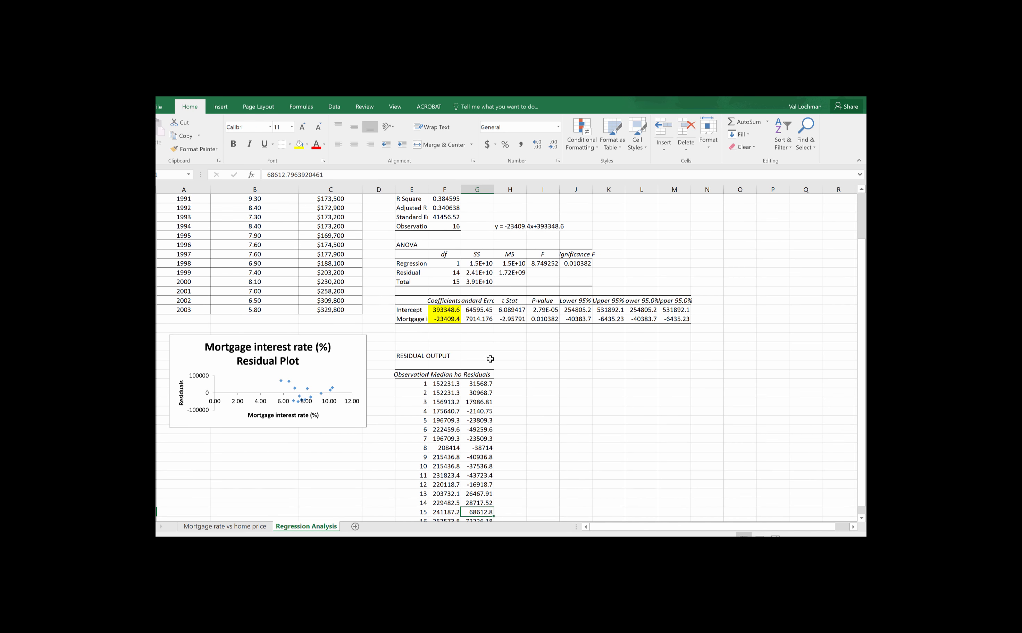
{"action": "scroll", "coordinate": [551, 482], "scroll_direction": "down", "scroll_amount": 1}
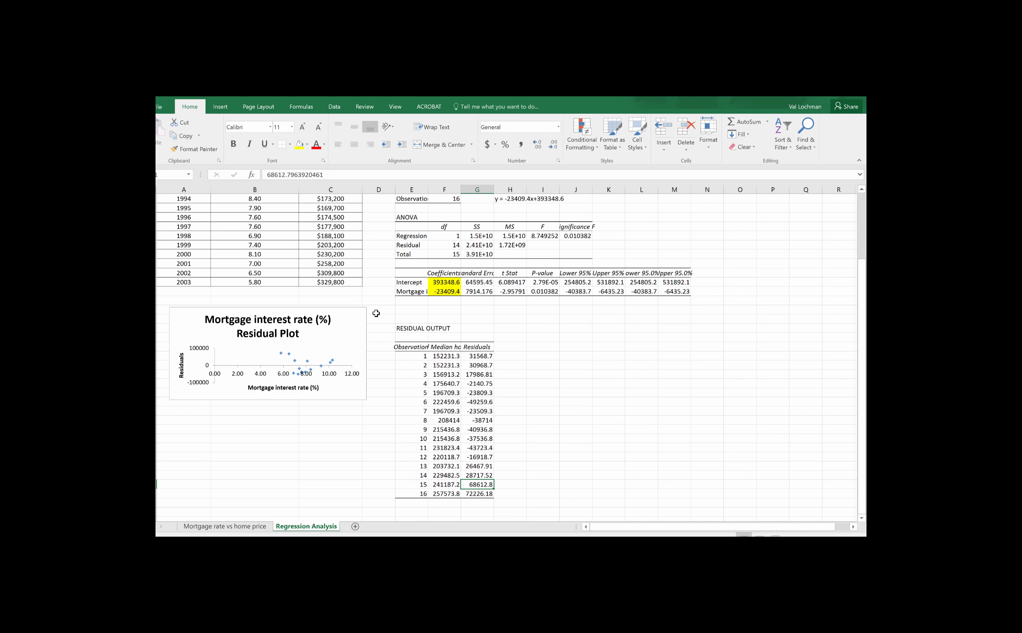
{"action": "scroll", "coordinate": [594, 393], "scroll_direction": "up", "scroll_amount": 3}
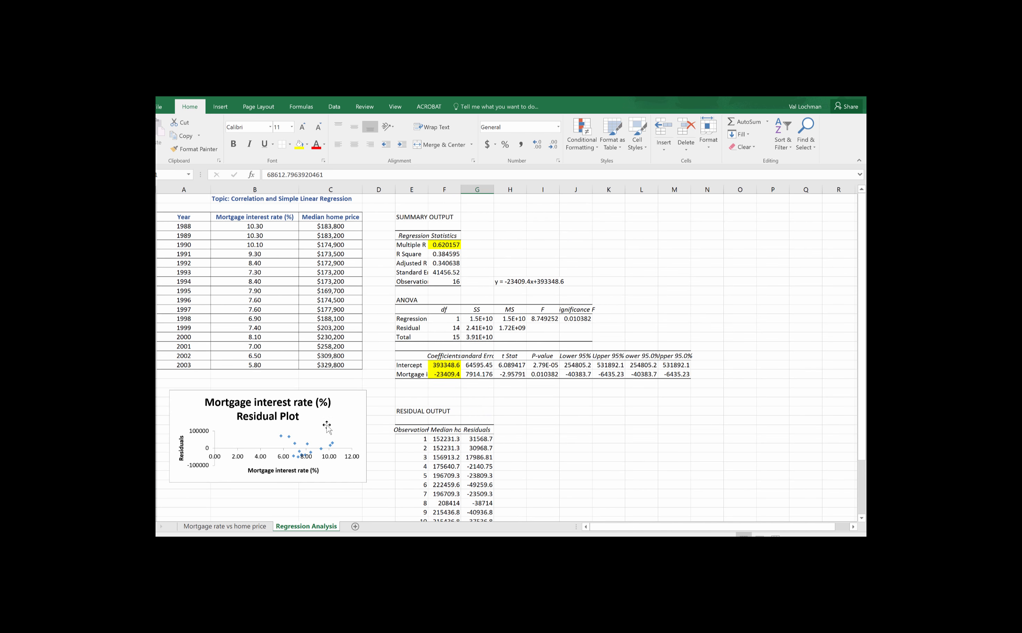
{"action": "left_click", "coordinate": [335, 471]}
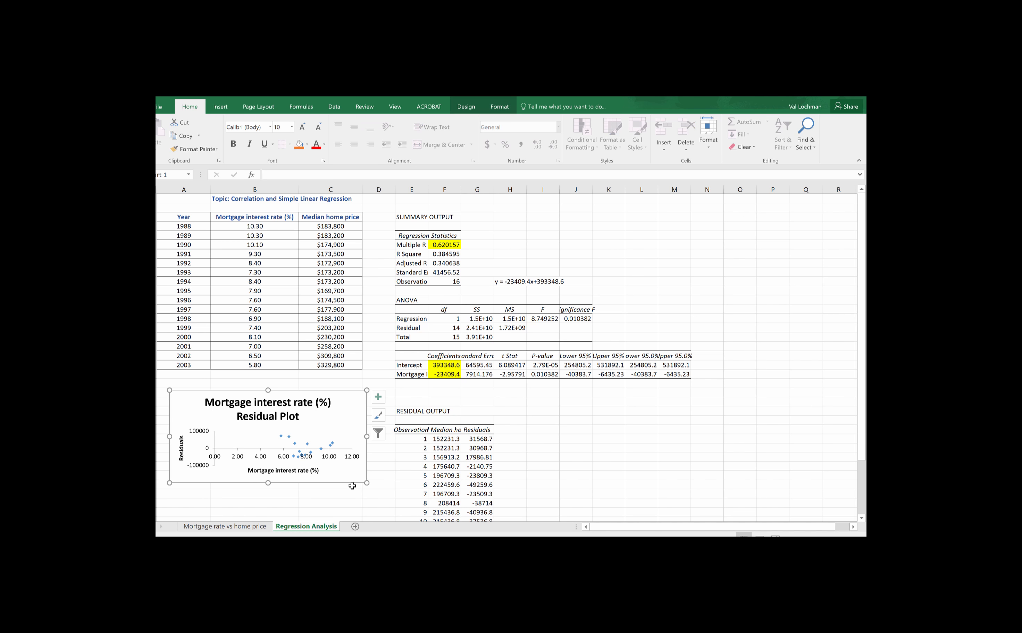
{"action": "left_click_drag", "start_coordinate": [367, 483], "coordinate": [386, 499]}
Step: Review the regression output from the Multiple R value down to the end of the residual table
{"action": "scroll", "coordinate": [593, 435], "scroll_direction": "down", "scroll_amount": 2}
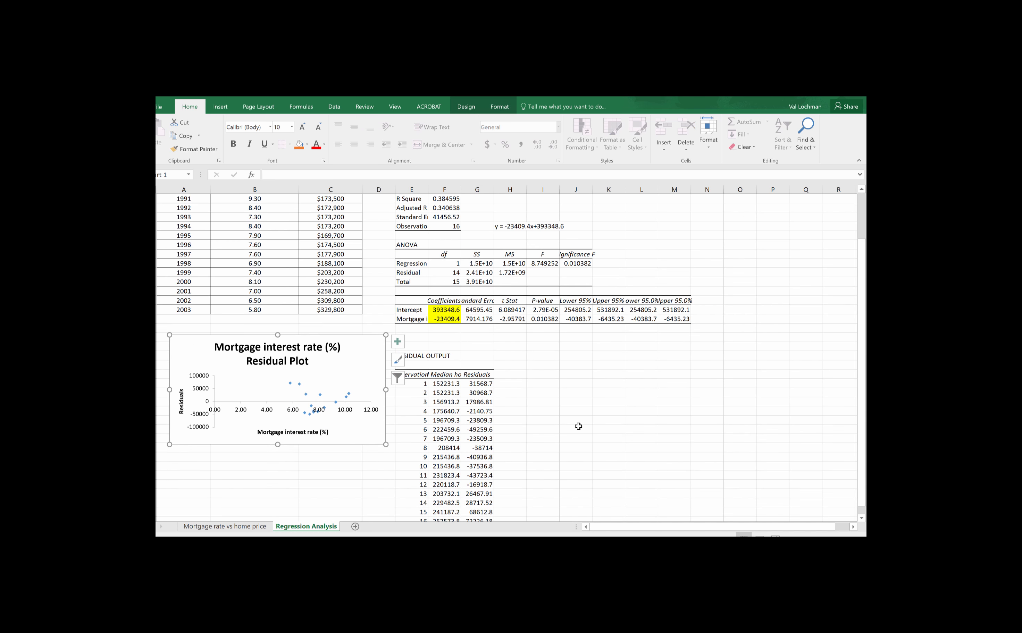
{"action": "scroll", "coordinate": [589, 431], "scroll_direction": "up", "scroll_amount": 2}
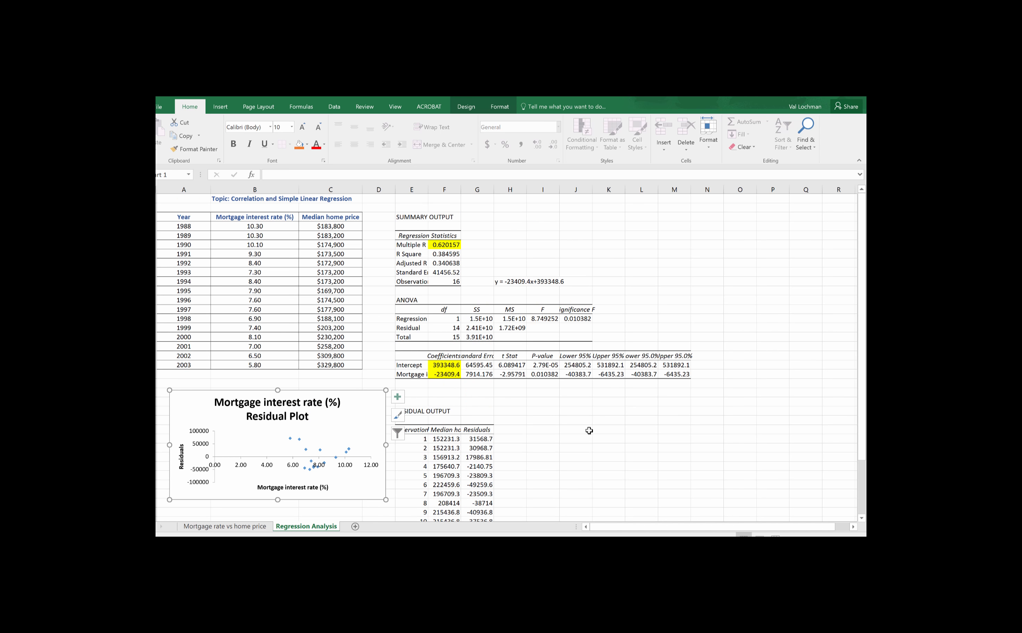
{"action": "left_click", "coordinate": [444, 246]}
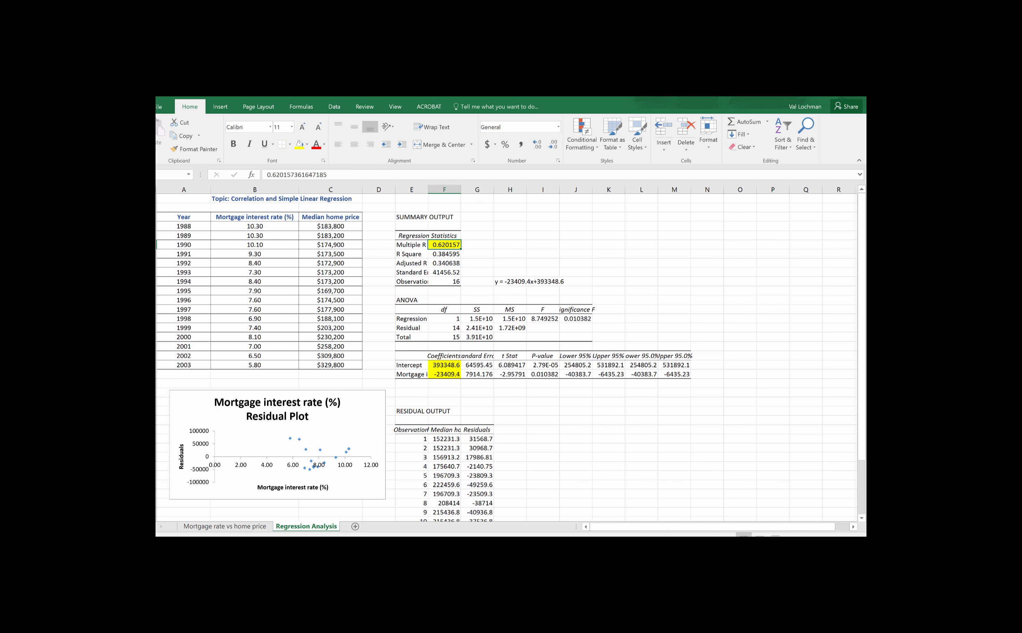
{"action": "scroll", "coordinate": [499, 457], "scroll_direction": "down", "scroll_amount": 4}
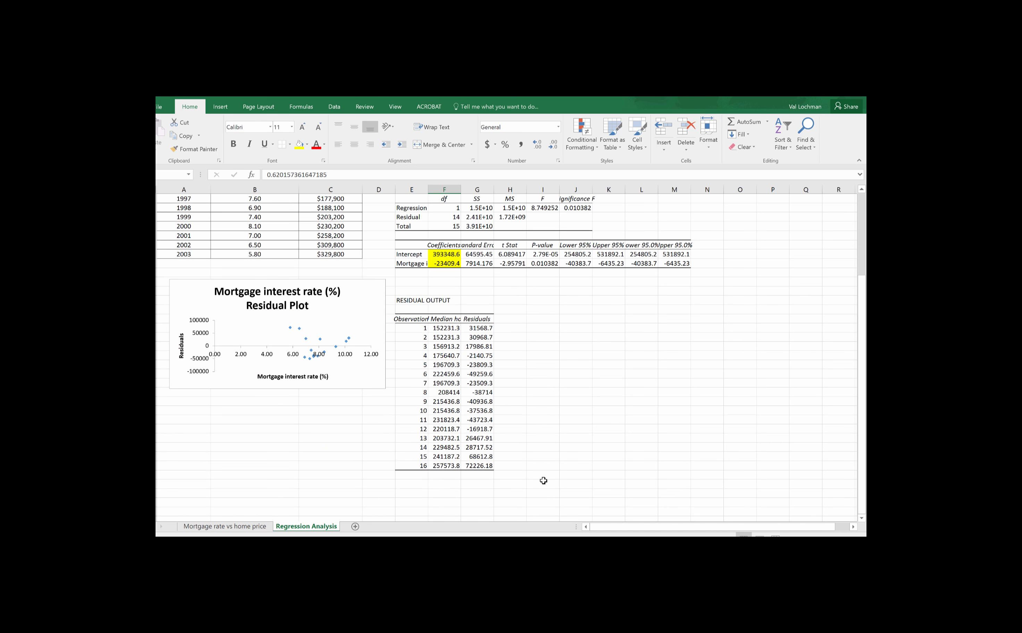
{"action": "scroll", "coordinate": [543, 480], "scroll_direction": "up", "scroll_amount": 4}
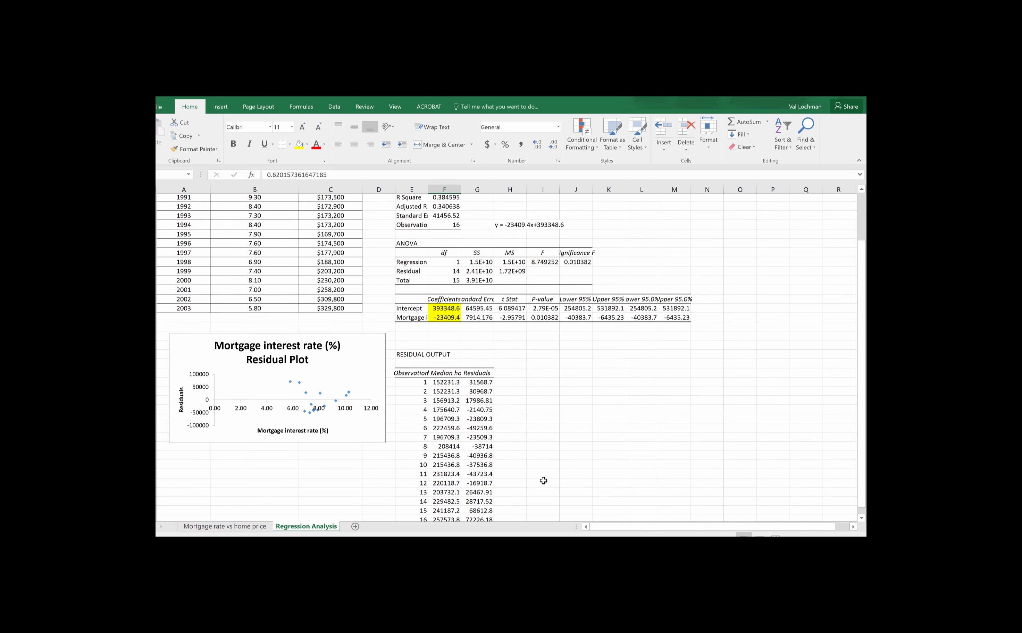
Step: Highlight goal 10, the residual plot task, with yellow fill on the Mortgage rate vs home price sheet
{"action": "left_click", "coordinate": [260, 527]}
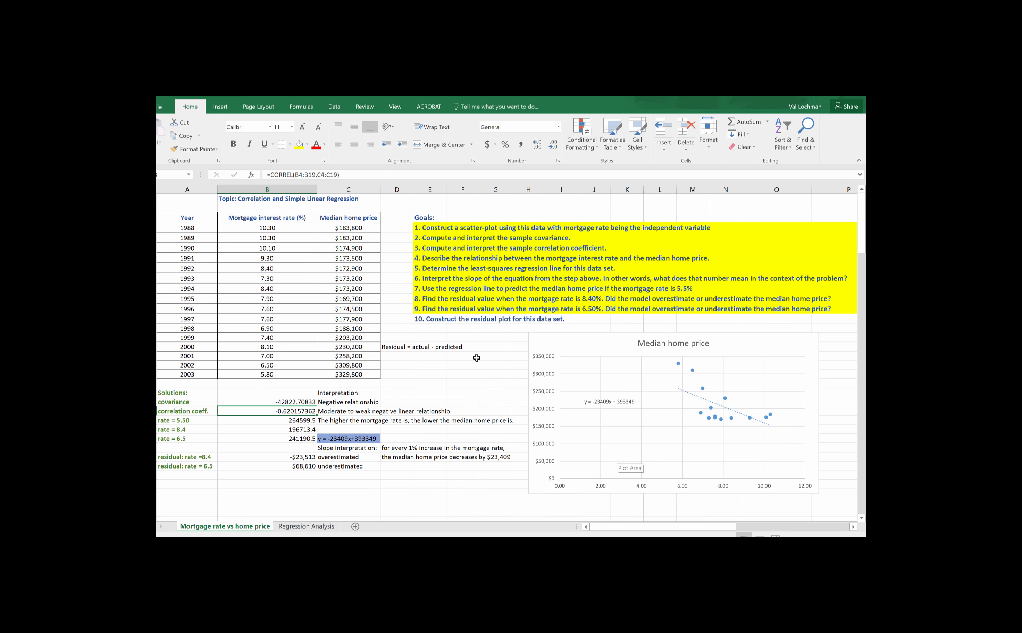
{"action": "left_click", "coordinate": [424, 319]}
{"action": "left_click_drag", "start_coordinate": [468, 319], "coordinate": [604, 319]}
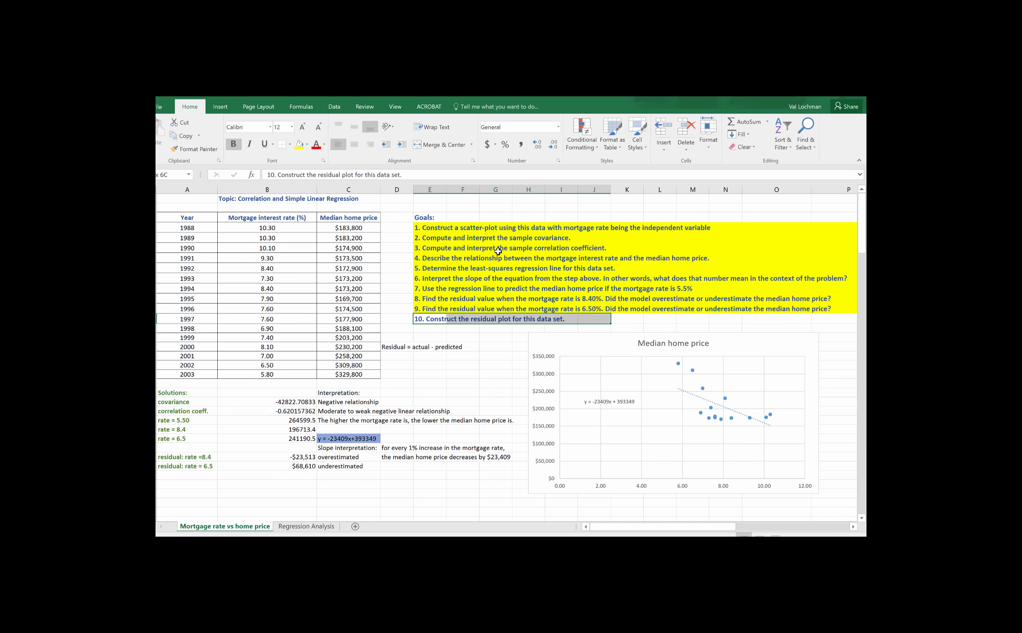
{"action": "left_click", "coordinate": [299, 144]}
{"action": "left_click", "coordinate": [487, 349]}
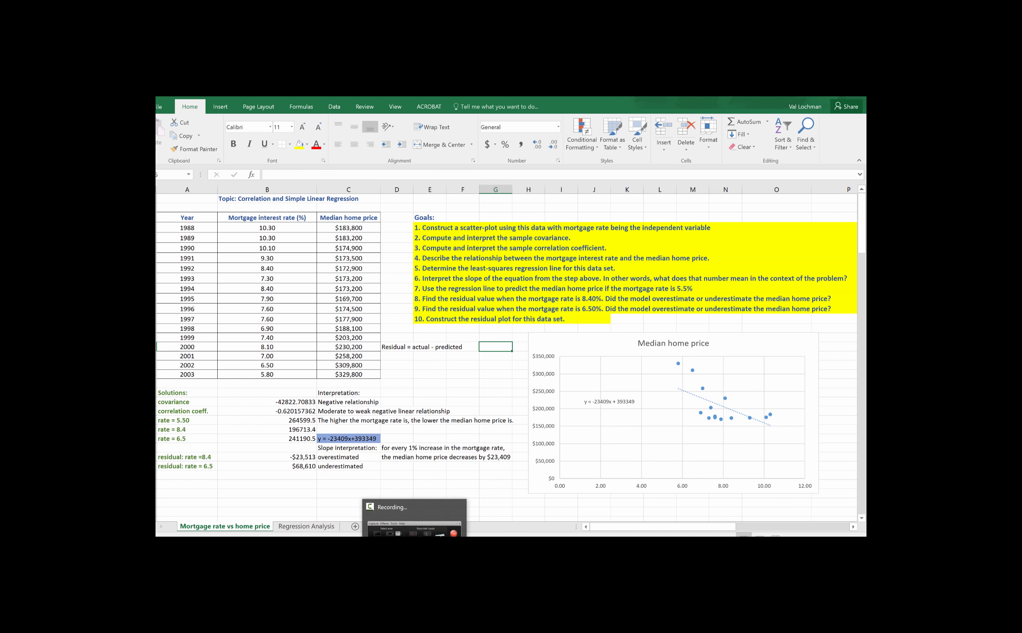
{"action": "left_click", "coordinate": [414, 529]}
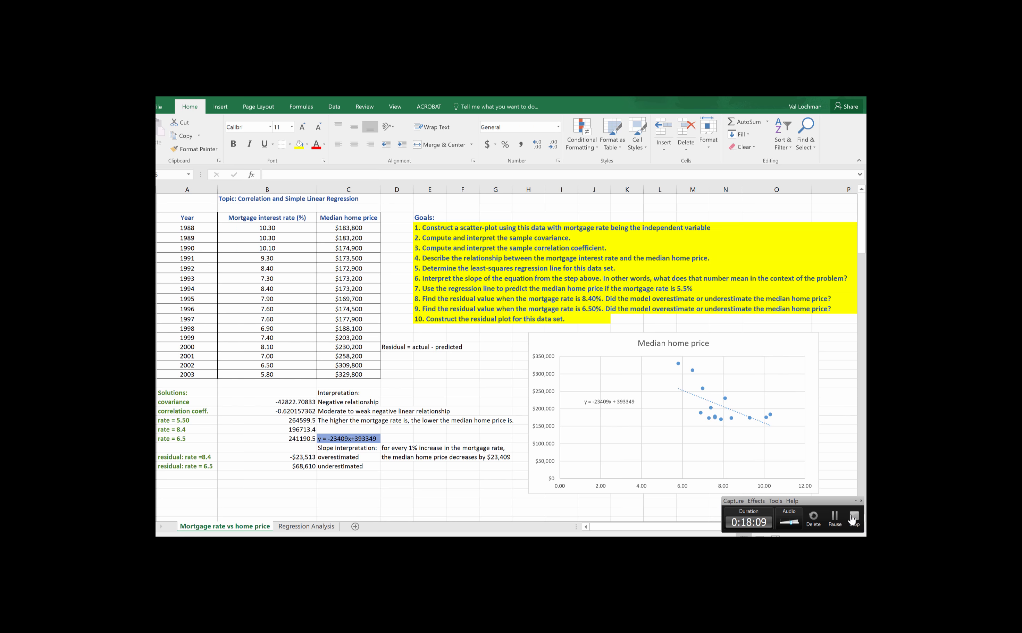